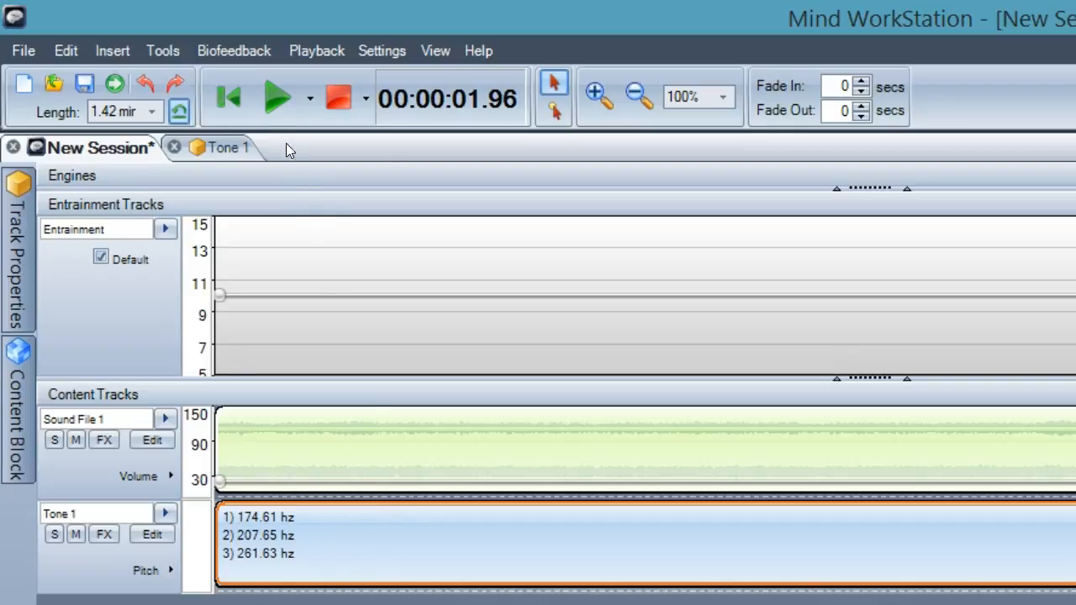
Preview the session with its sound file and tone, and inspect the amplitude intensity setting of Tone 1.
{"action": "left_click", "coordinate": [278, 108]}
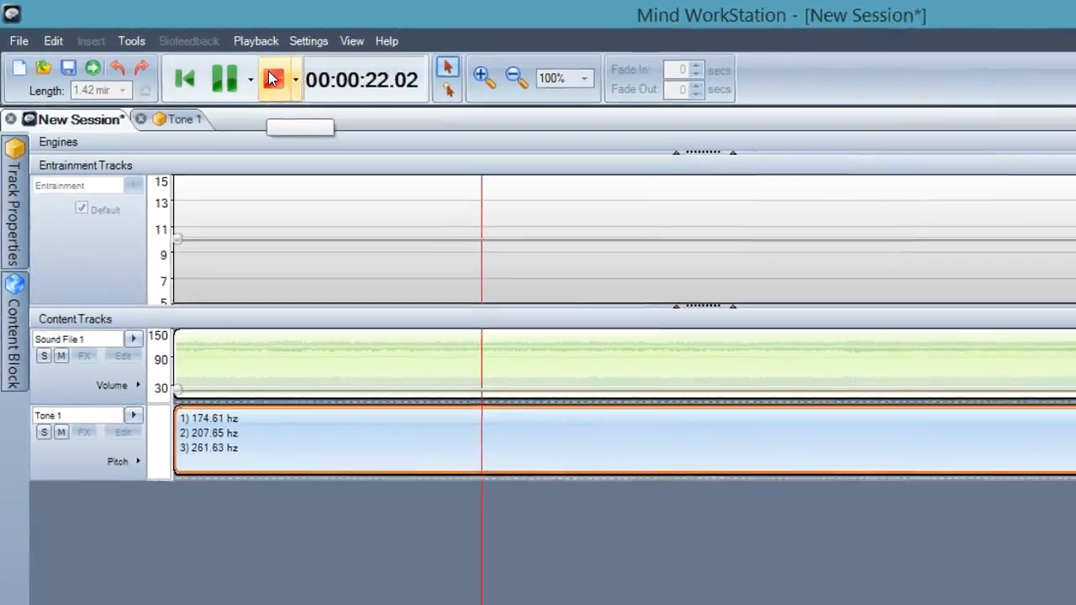
{"action": "left_click", "coordinate": [338, 98]}
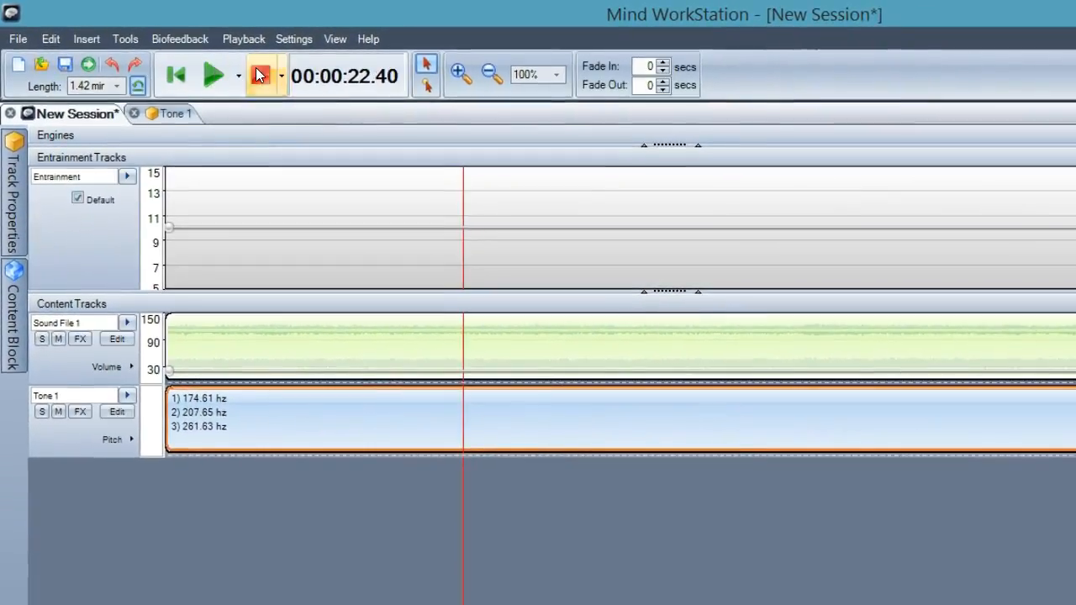
{"action": "left_click", "coordinate": [183, 114]}
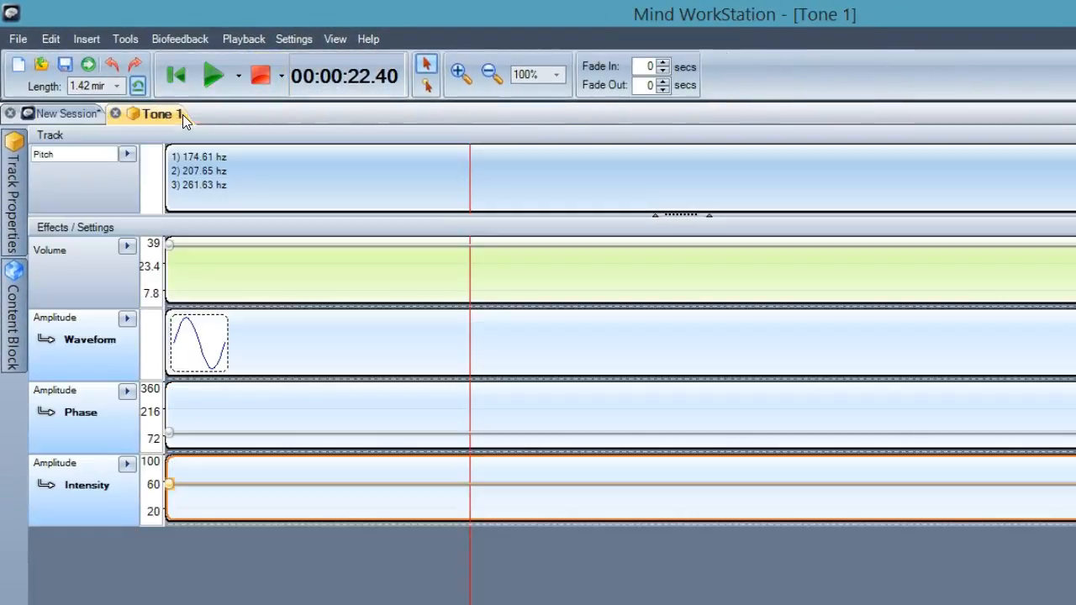
{"action": "left_click", "coordinate": [171, 487]}
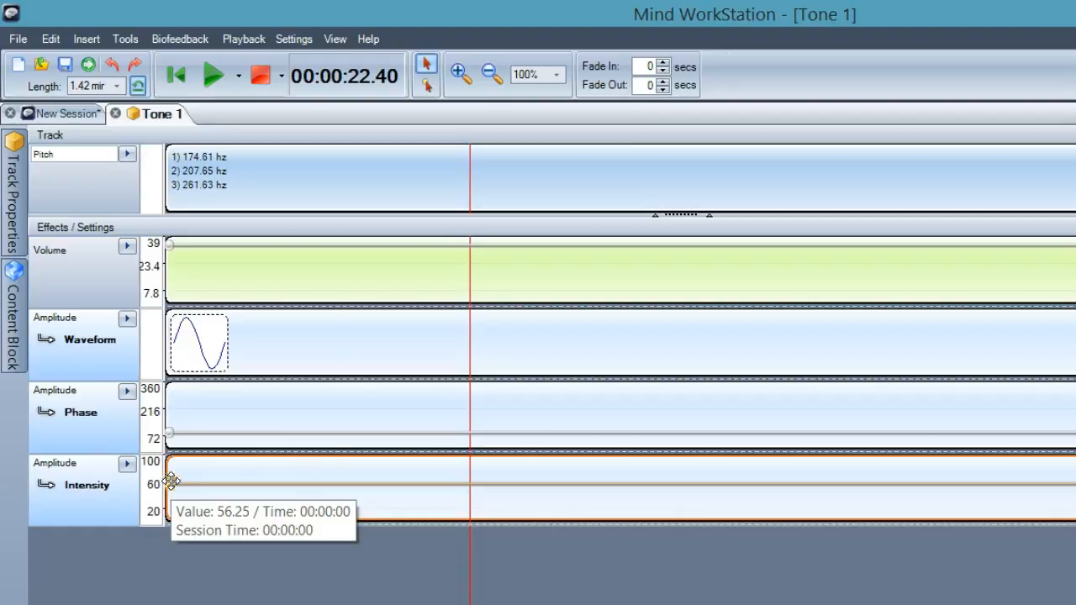
Return to the session overview and play the mix again briefly from the start.
{"action": "left_click", "coordinate": [48, 112]}
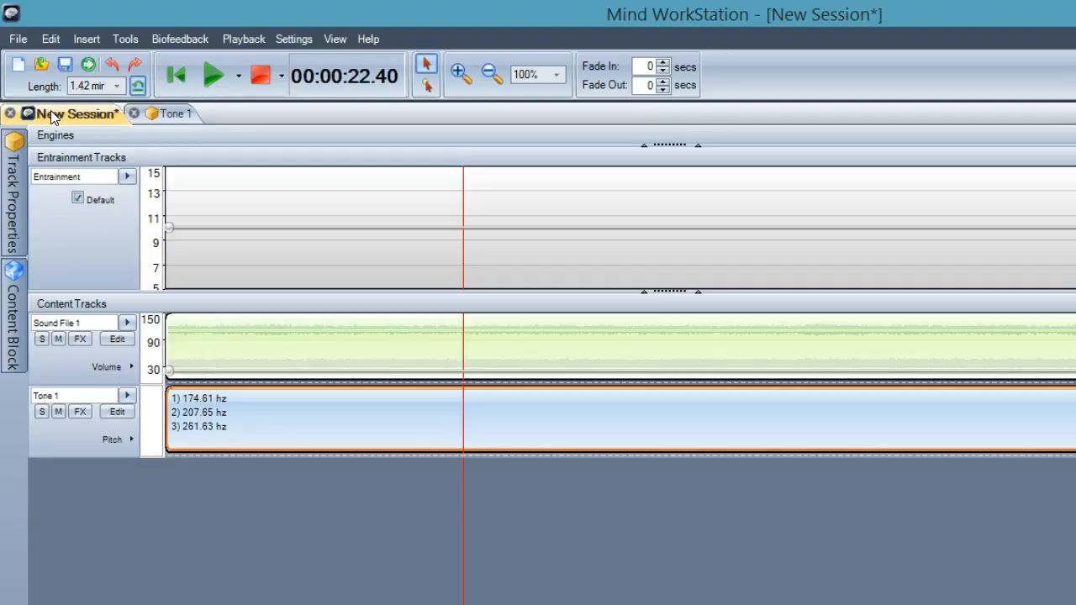
{"action": "left_click", "coordinate": [206, 74]}
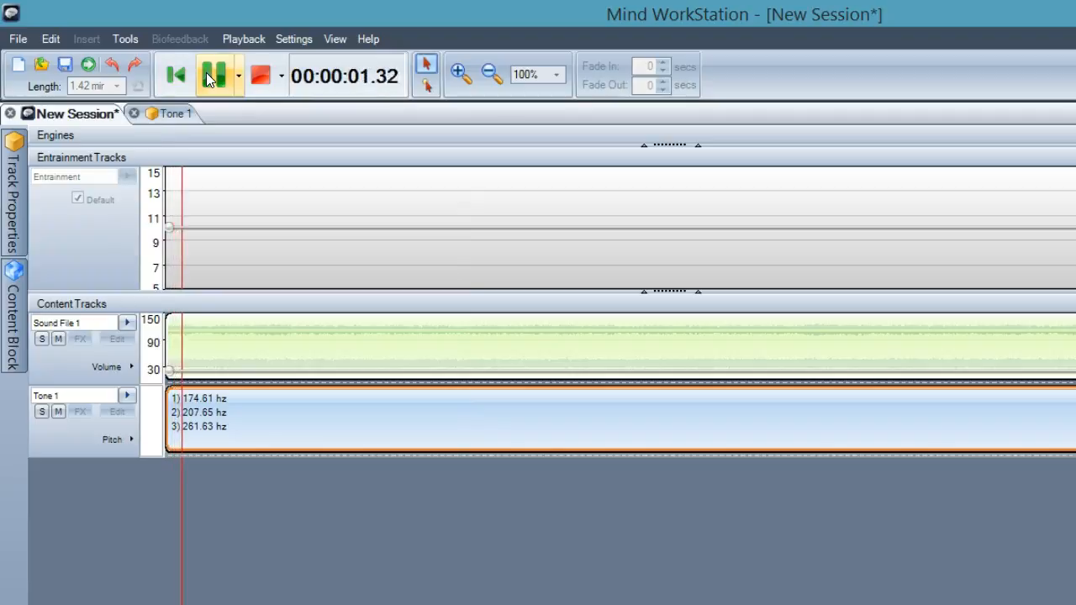
{"action": "left_click", "coordinate": [252, 70]}
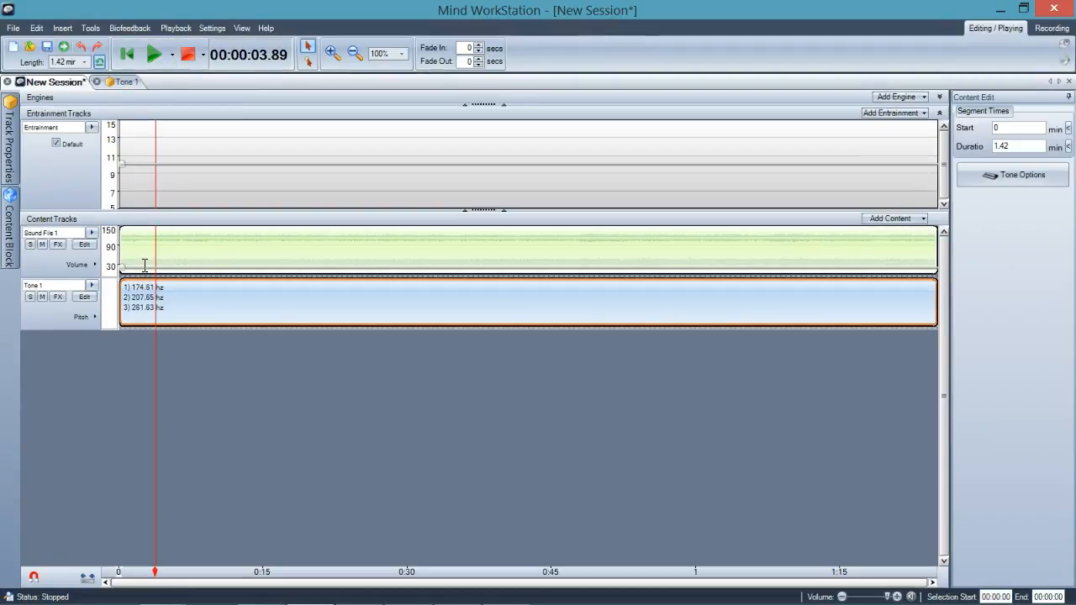
Create a new empty session in place of the current one.
{"action": "left_click", "coordinate": [12, 27]}
{"action": "mouse_move", "coordinate": [25, 42]}
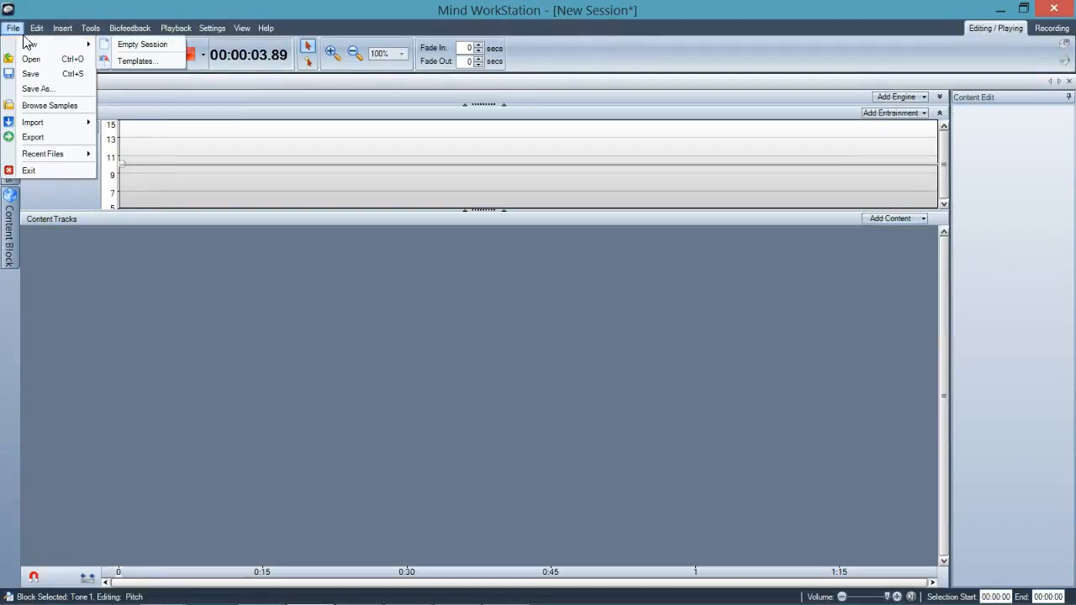
{"action": "left_click", "coordinate": [101, 46]}
{"action": "left_click", "coordinate": [524, 329]}
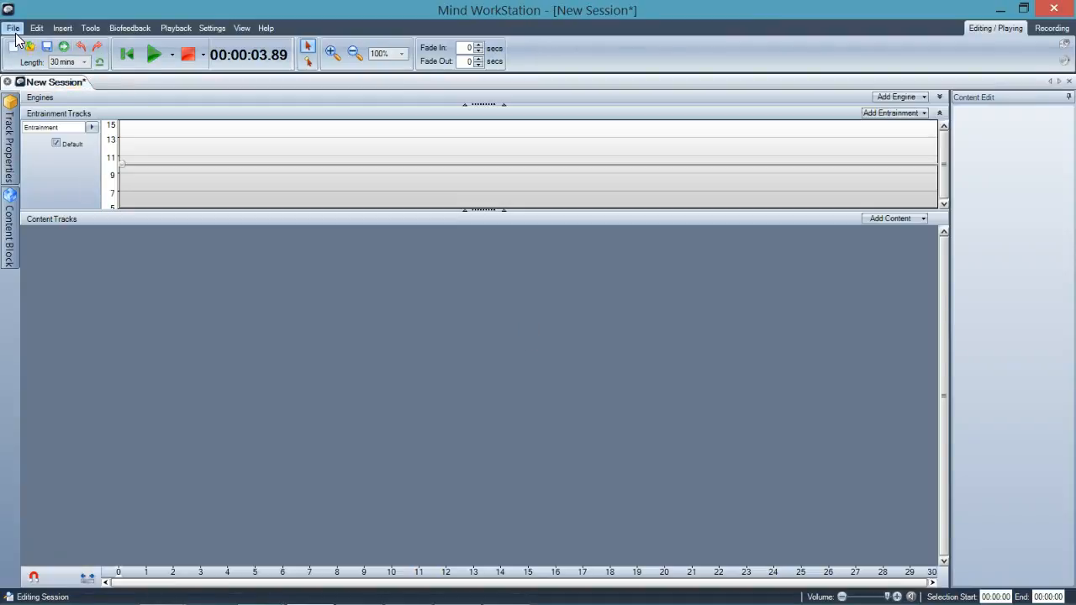
Insert the sound file ThoughtSounds Sample 1.npsnd from Program Files (x86) > Mind WorkStation > Resources > Sounds as a content track.
{"action": "left_click", "coordinate": [62, 27]}
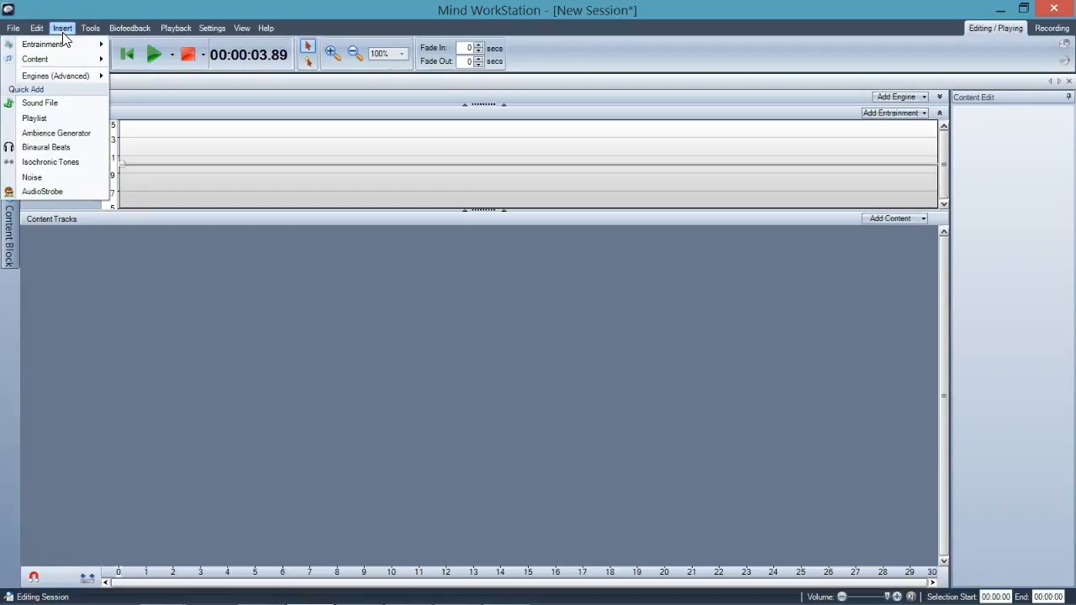
{"action": "left_click", "coordinate": [57, 100]}
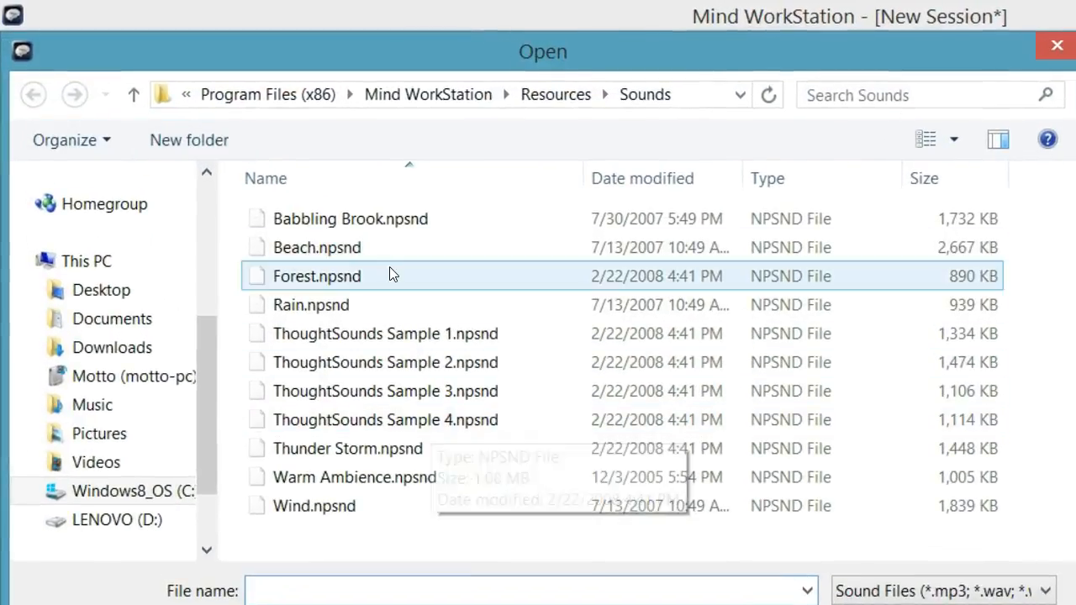
{"action": "left_click", "coordinate": [252, 103]}
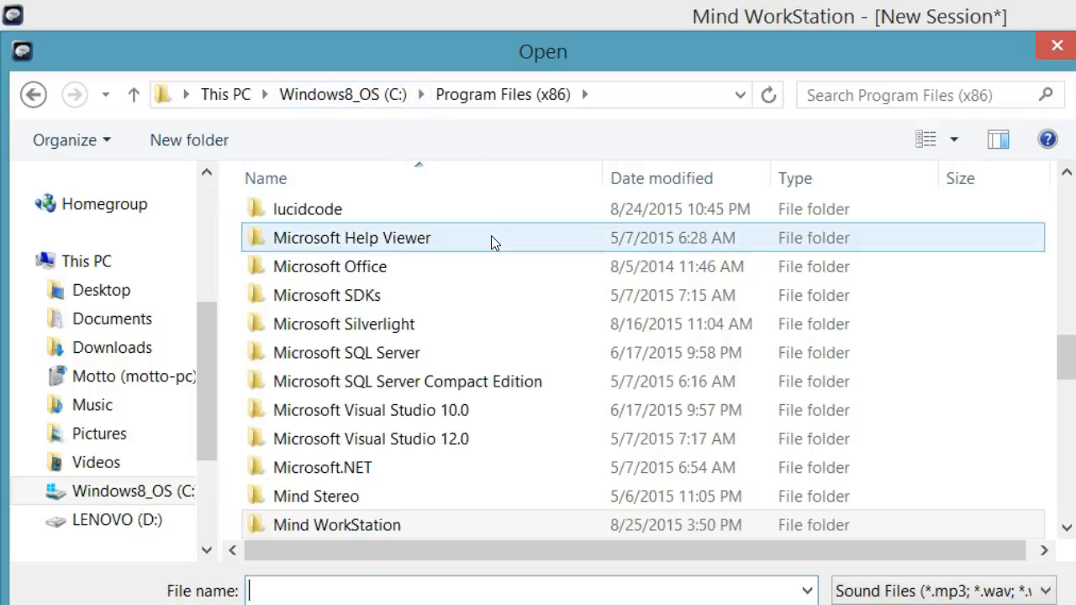
{"action": "scroll", "coordinate": [490, 238], "scroll_direction": "down", "scroll_amount": 2}
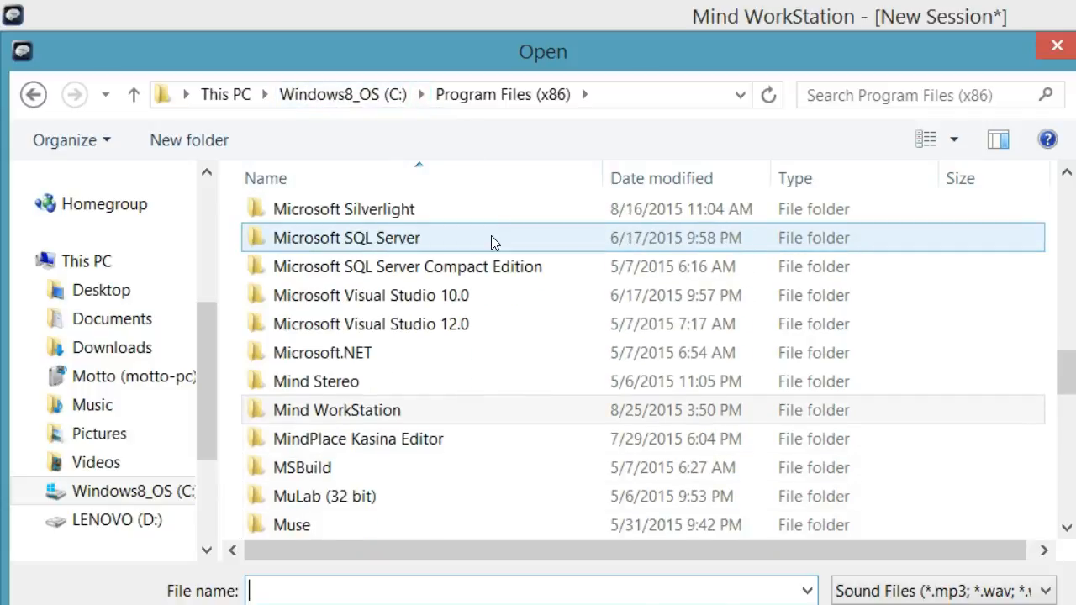
{"action": "scroll", "coordinate": [526, 99], "scroll_direction": "up", "scroll_amount": 2}
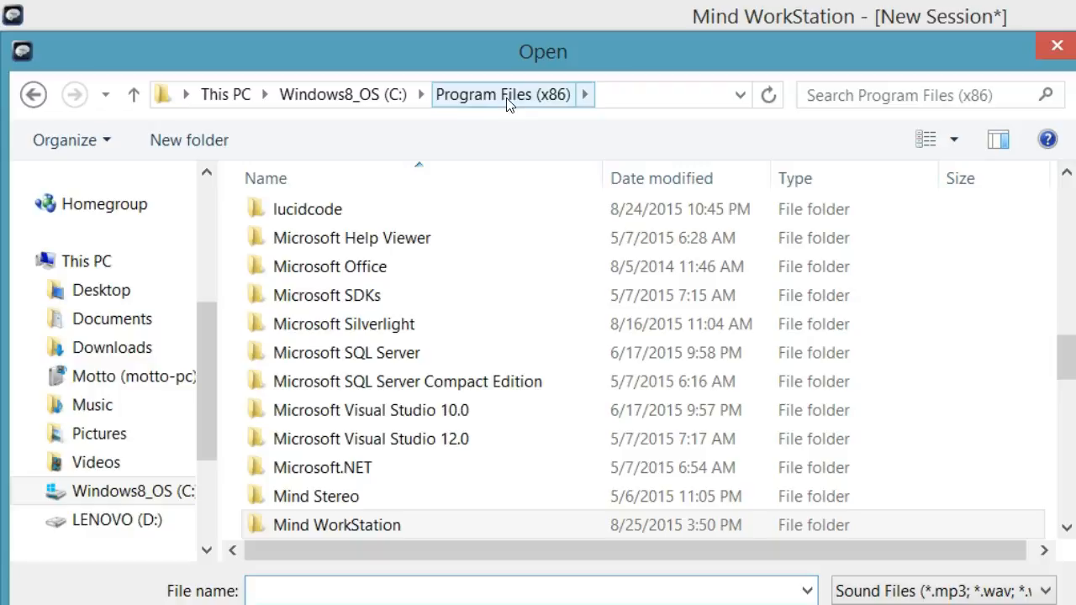
{"action": "scroll", "coordinate": [472, 300], "scroll_direction": "down", "scroll_amount": 2}
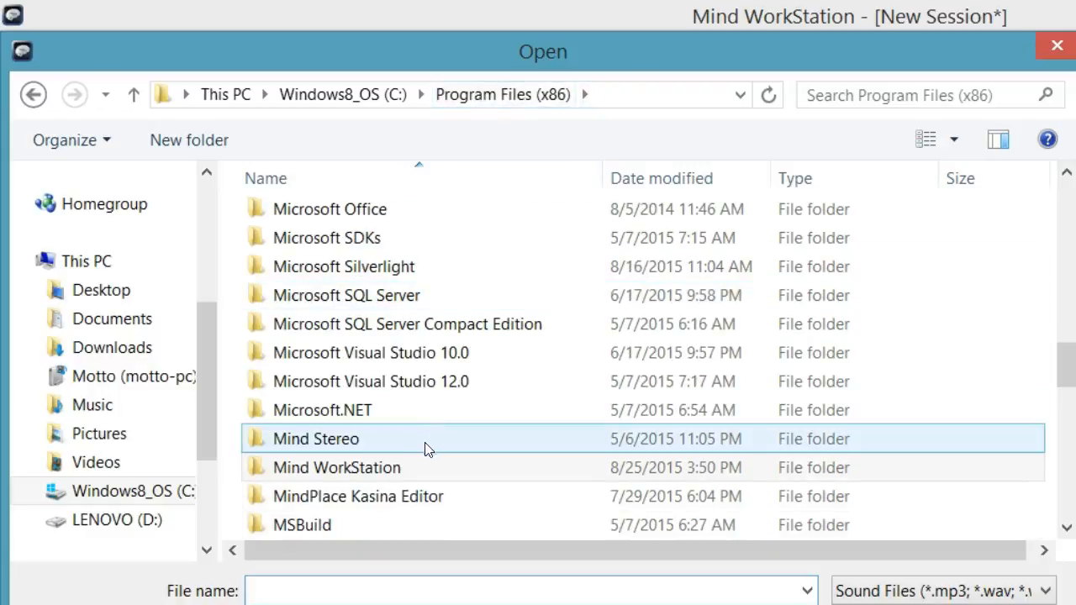
{"action": "double_click", "coordinate": [396, 472]}
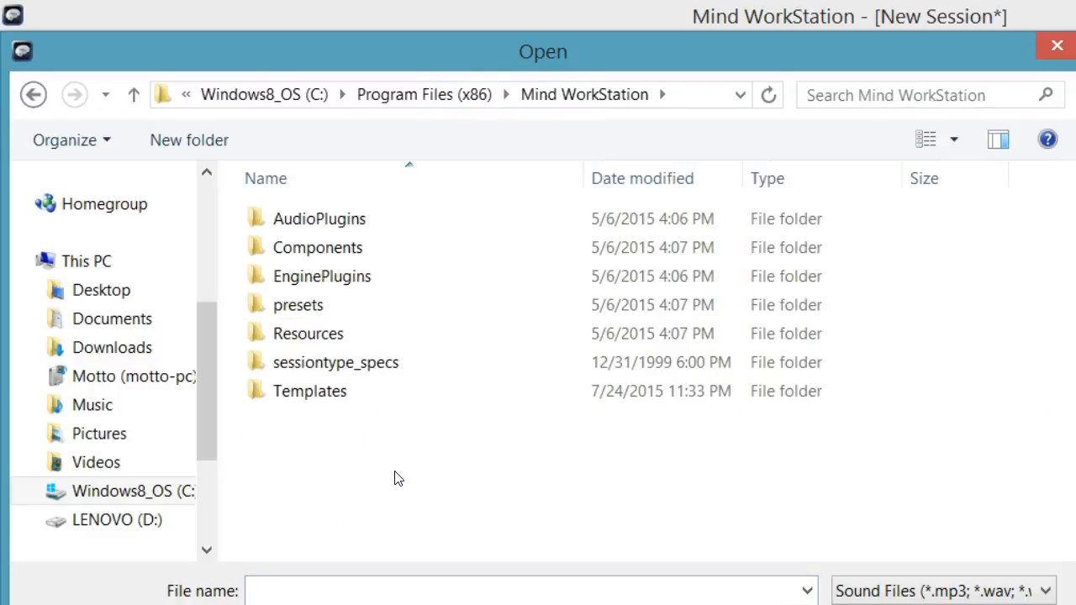
{"action": "double_click", "coordinate": [332, 344]}
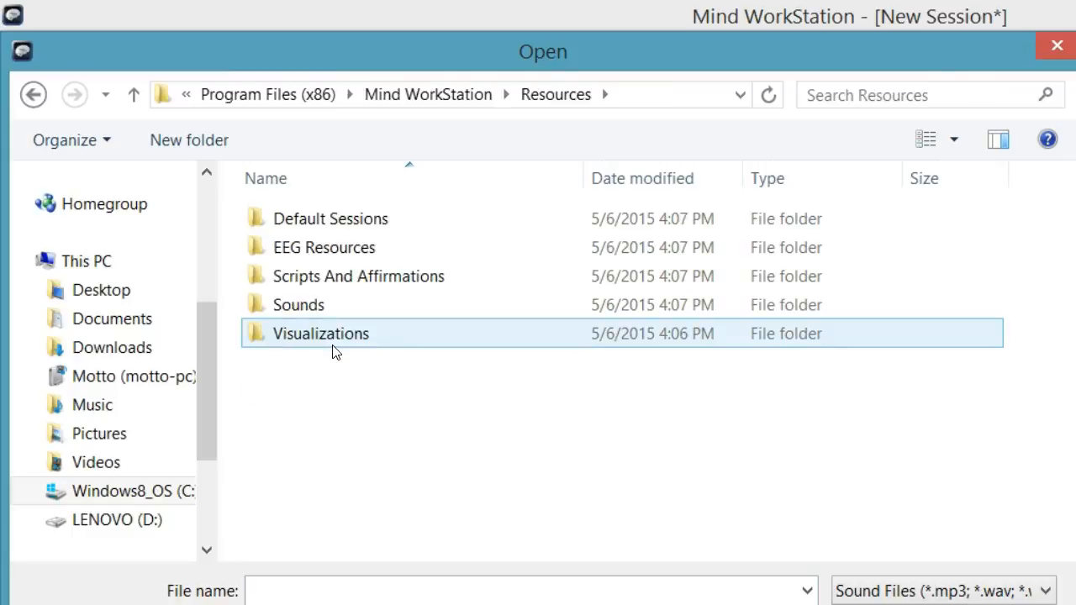
{"action": "double_click", "coordinate": [324, 309]}
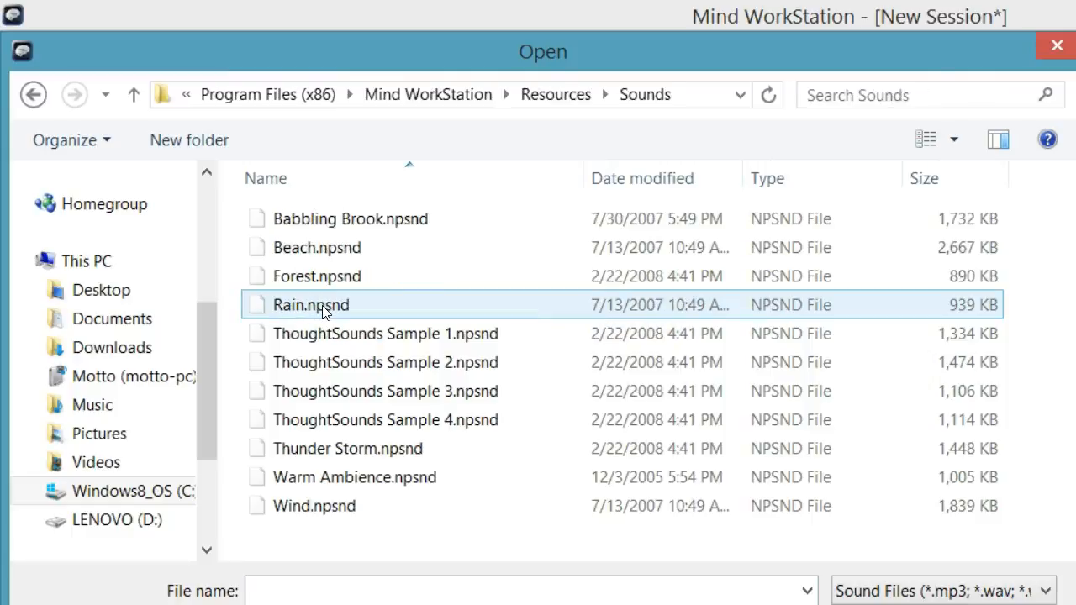
{"action": "left_click", "coordinate": [387, 334]}
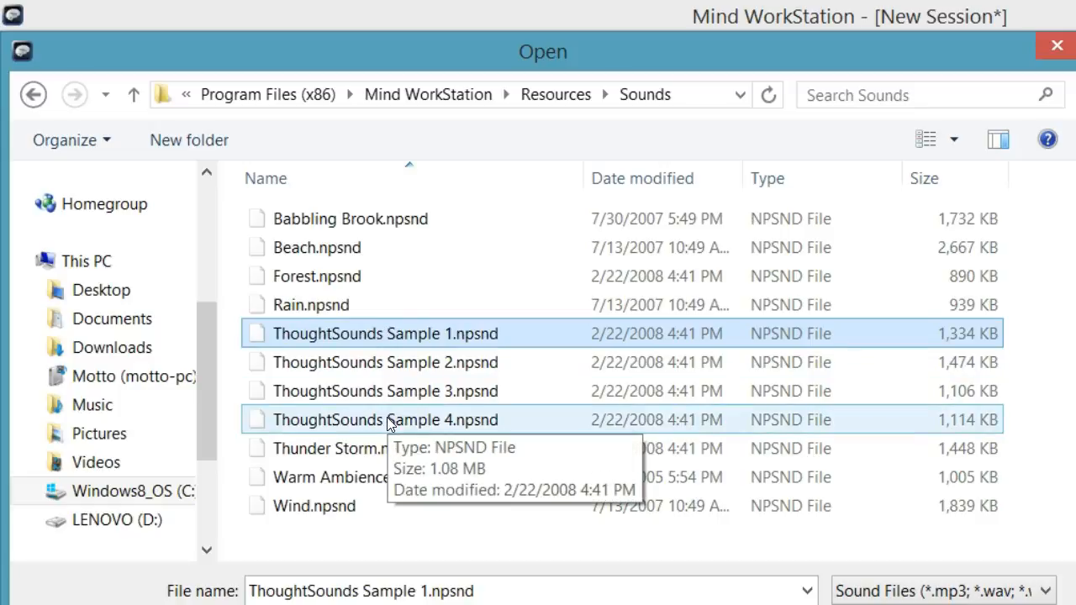
{"action": "double_click", "coordinate": [411, 342]}
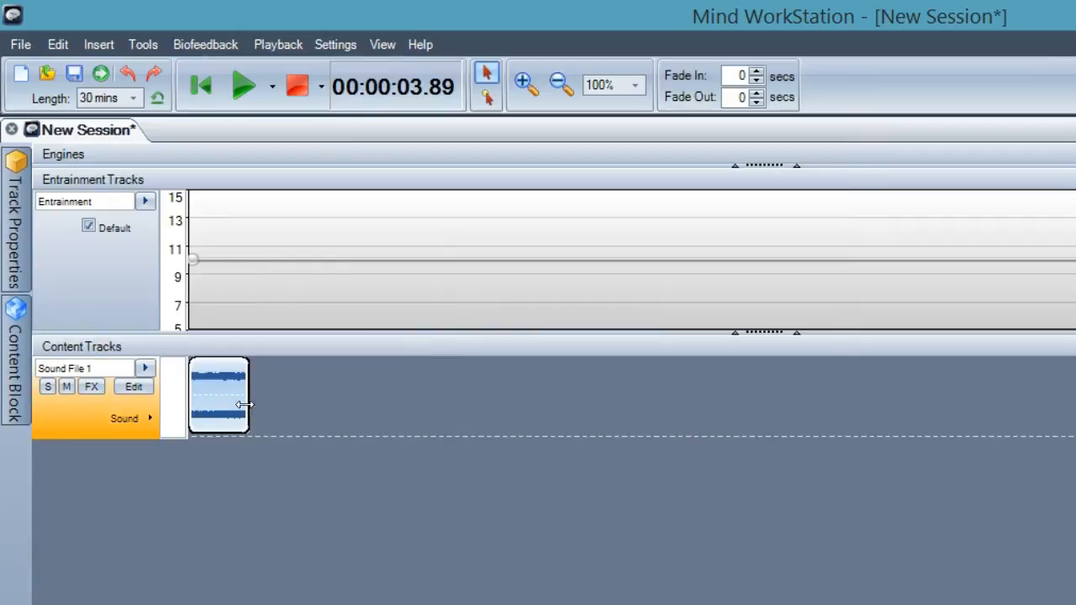
Select the inserted sound block and set the session length to 00:01:25 to match it.
{"action": "left_click", "coordinate": [224, 404]}
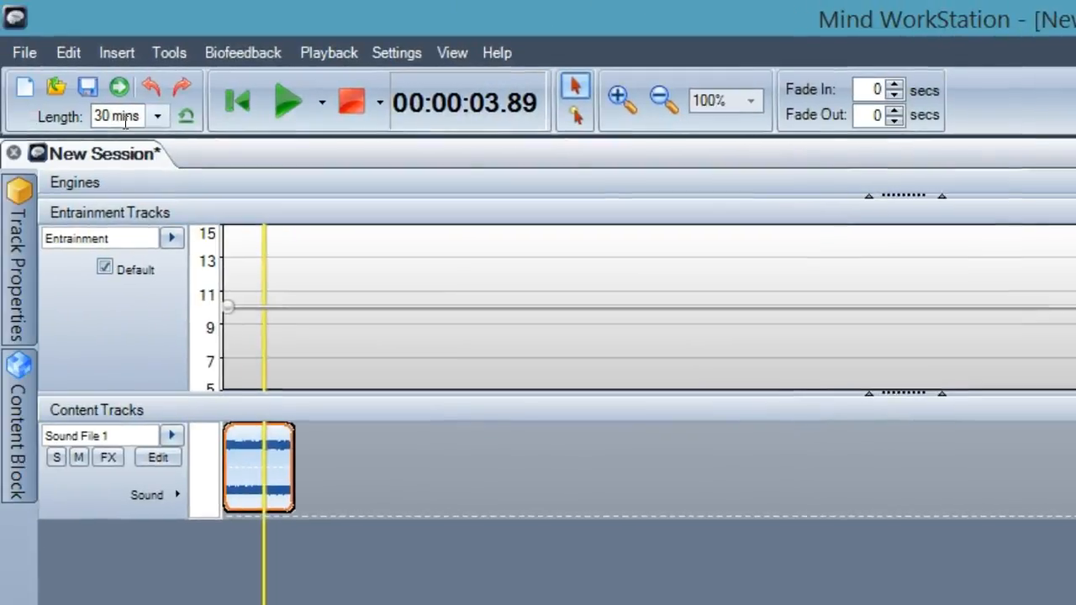
{"action": "triple_click", "coordinate": [125, 117]}
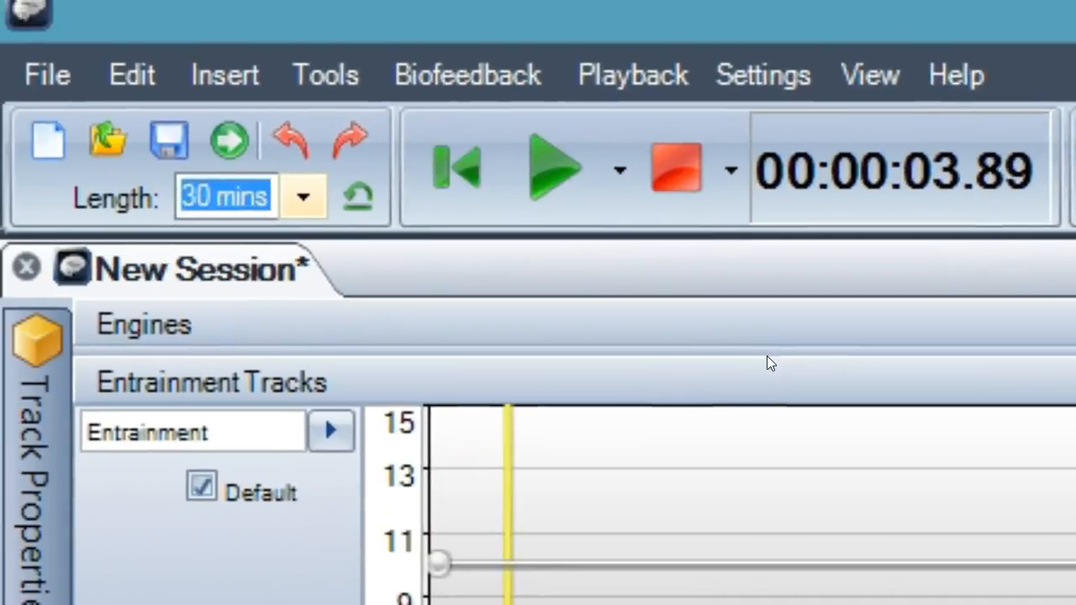
{"action": "type", "text": "00"}
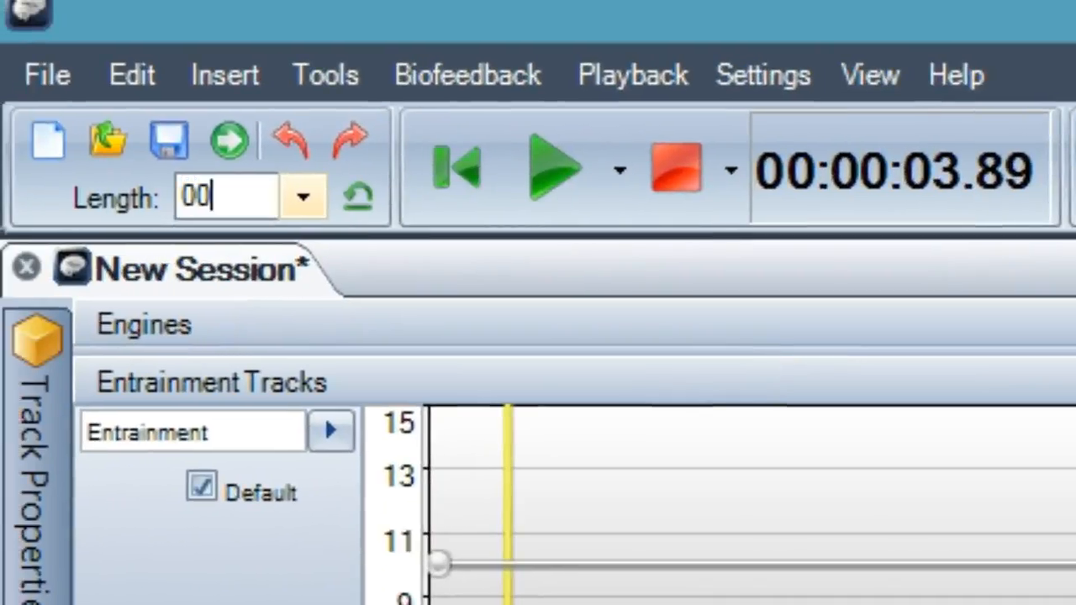
{"action": "type", "text": ":01:25."}
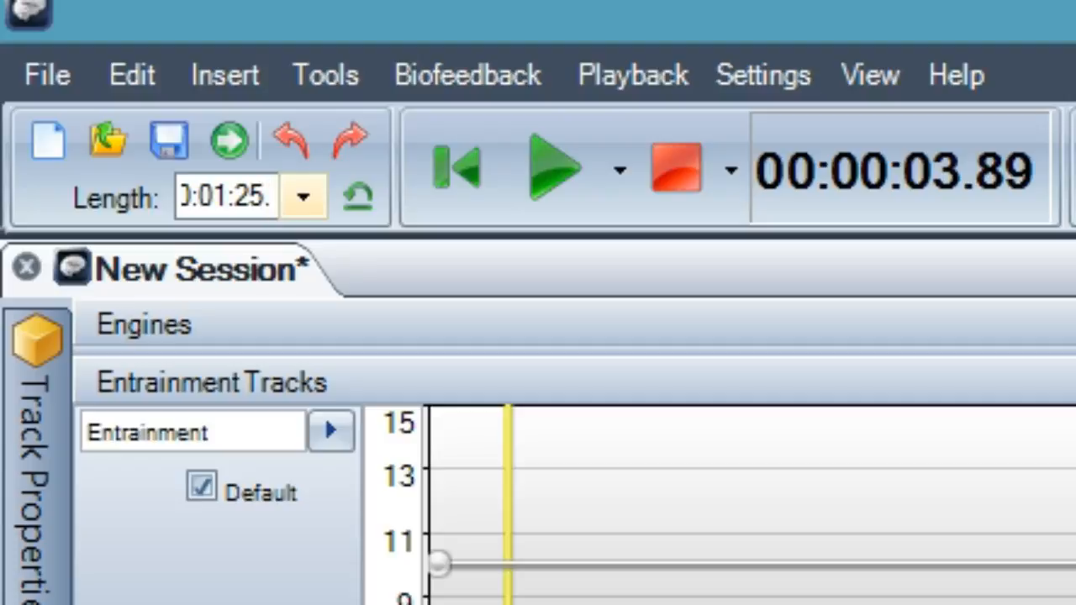
{"action": "key", "text": "BackSpace"}
{"action": "key", "text": "Return"}
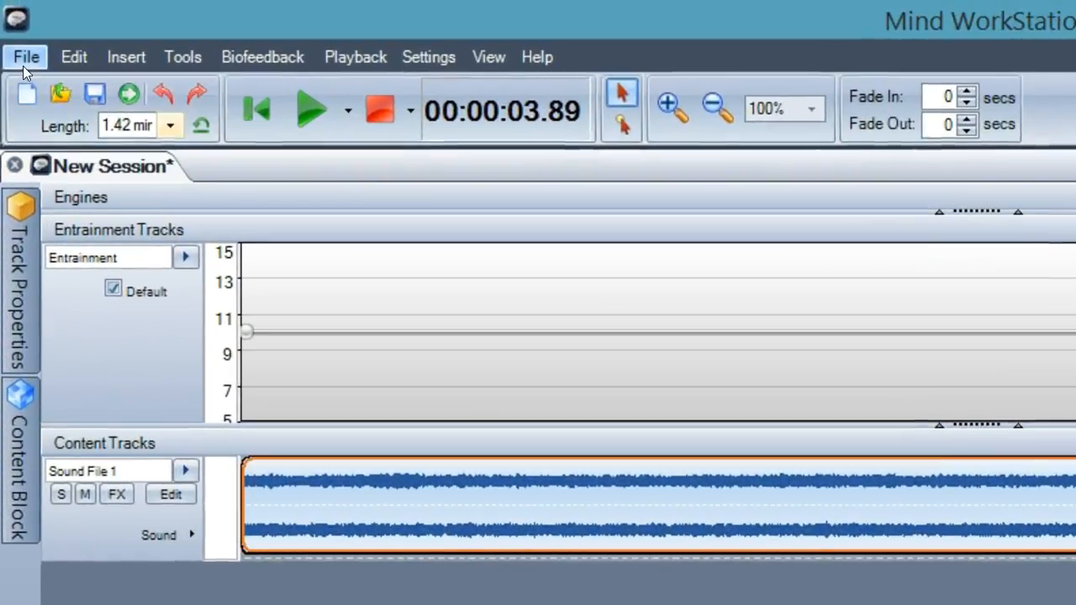
Export the session to the desktop as a WAV sound file named TS1.
{"action": "left_click", "coordinate": [13, 20]}
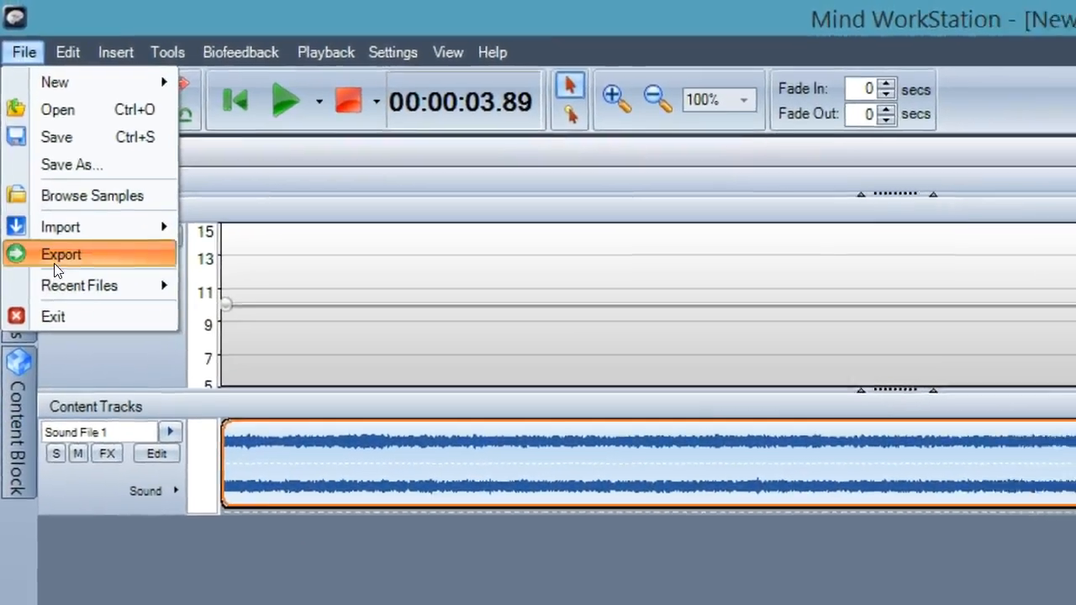
{"action": "left_click", "coordinate": [59, 279]}
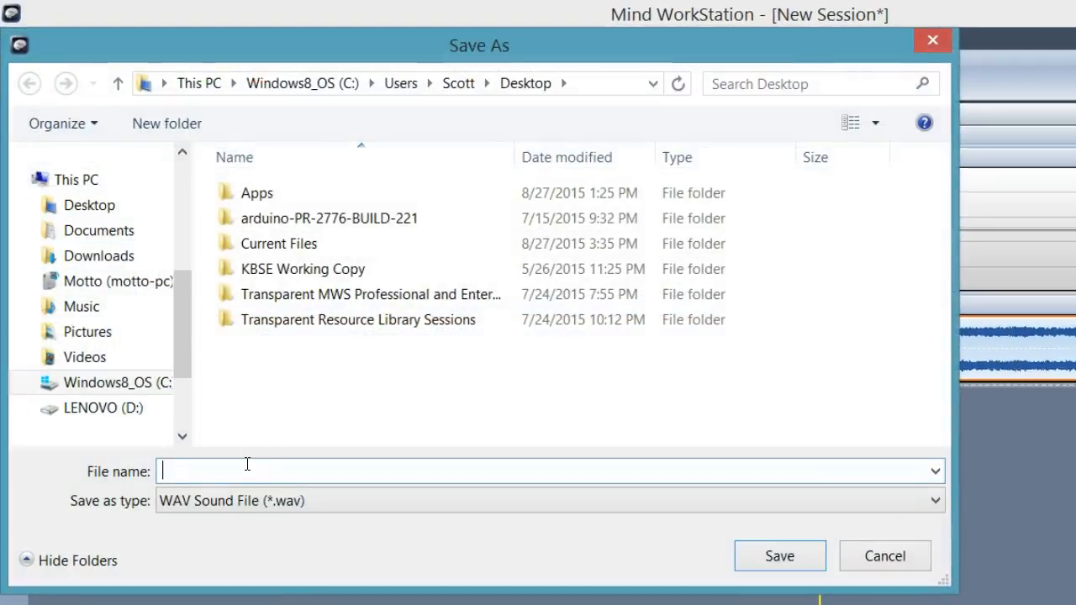
{"action": "type", "text": "TS1"}
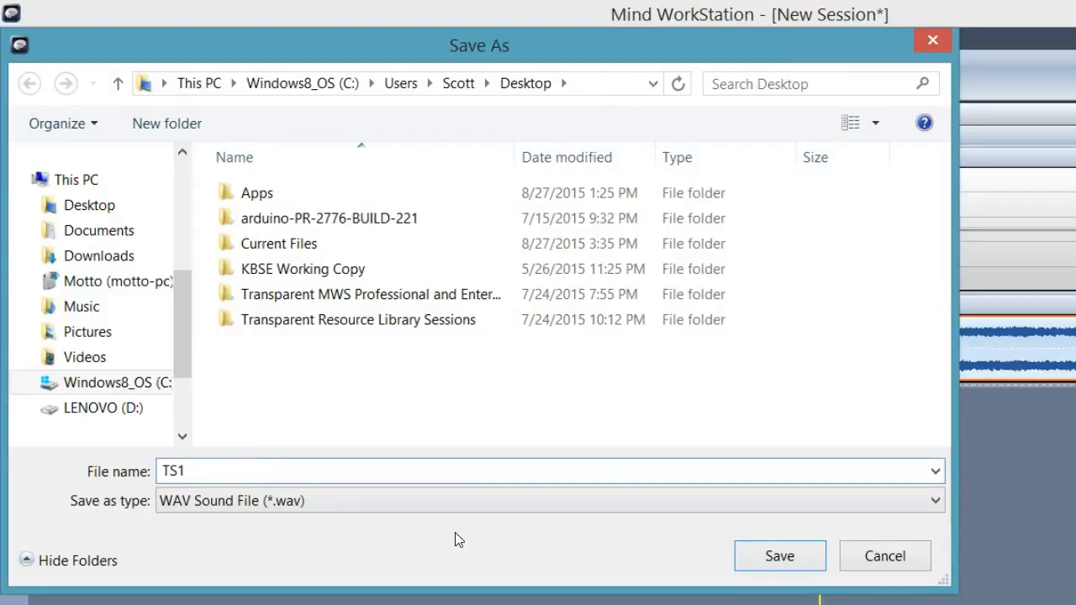
{"action": "left_click", "coordinate": [780, 561]}
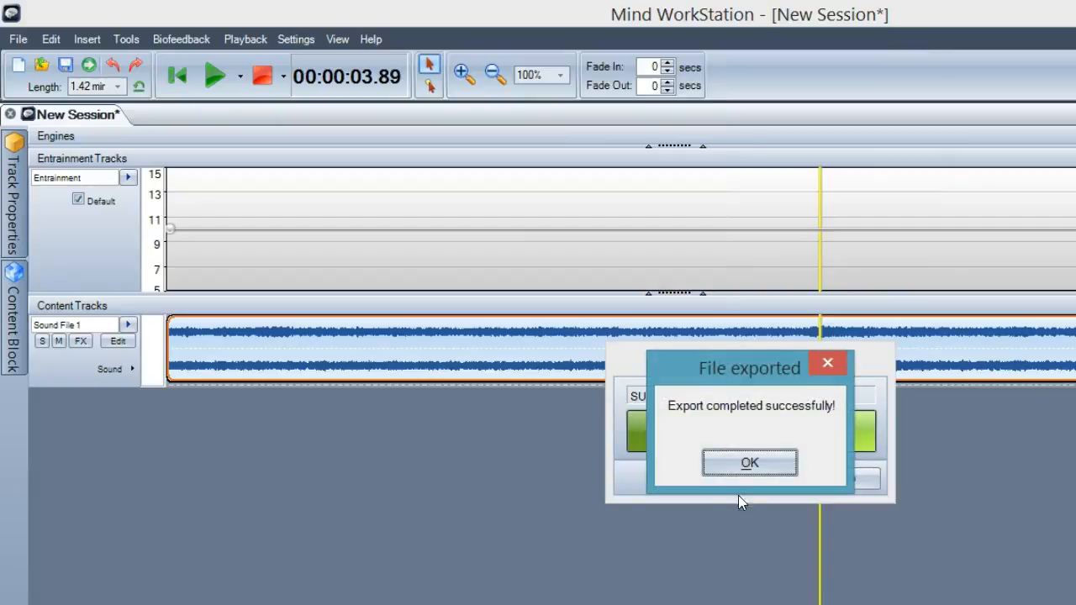
{"action": "left_click", "coordinate": [744, 462]}
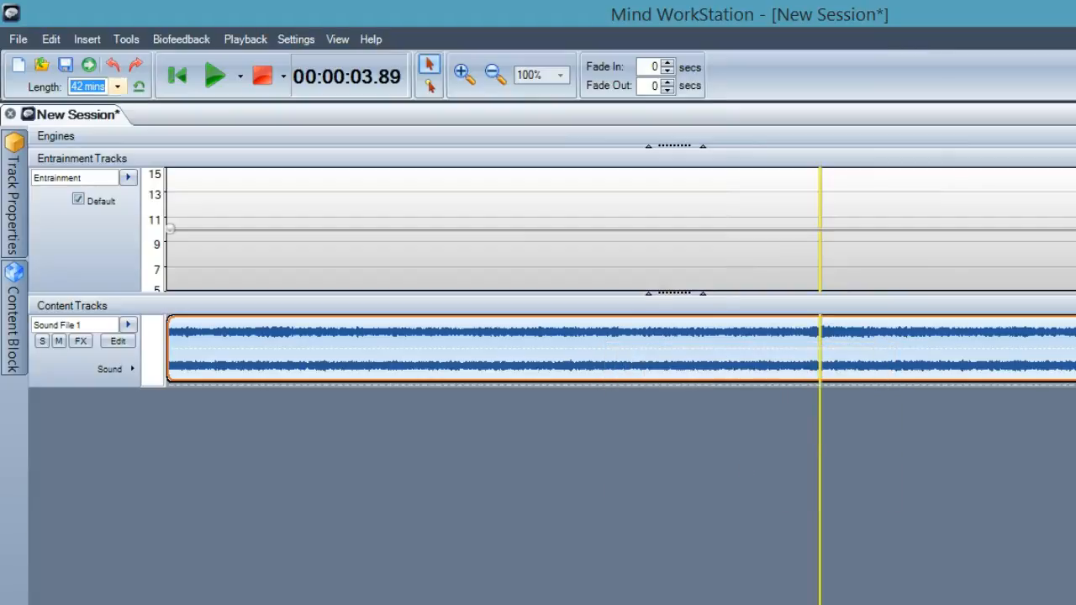
Open TS1.wav from the desktop in Audacity, reading it directly from the original file, and play it.
{"action": "key", "text": "super+d"}
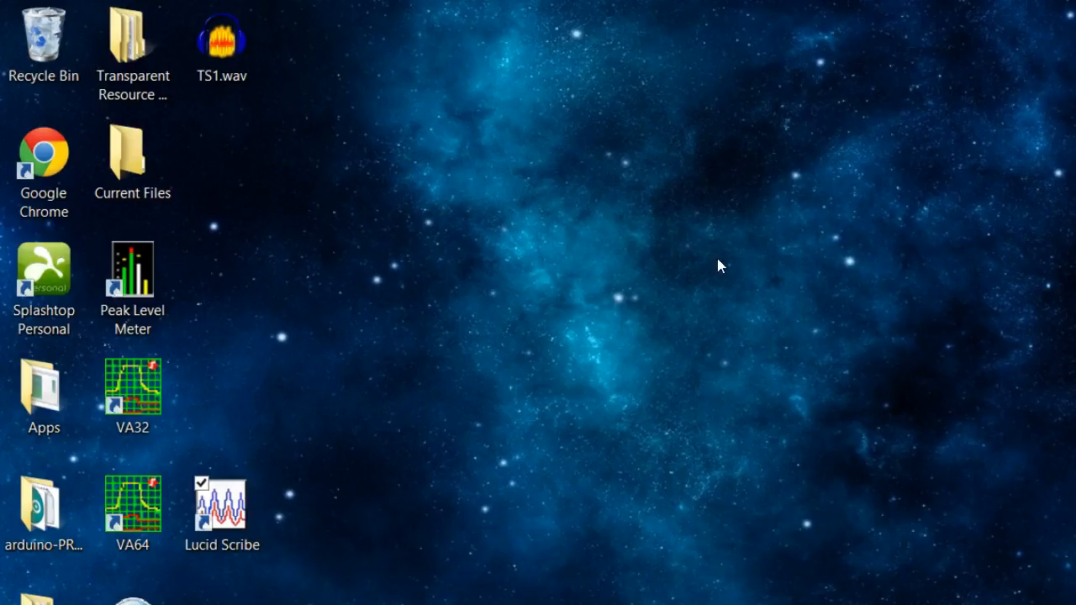
{"action": "left_click", "coordinate": [216, 51]}
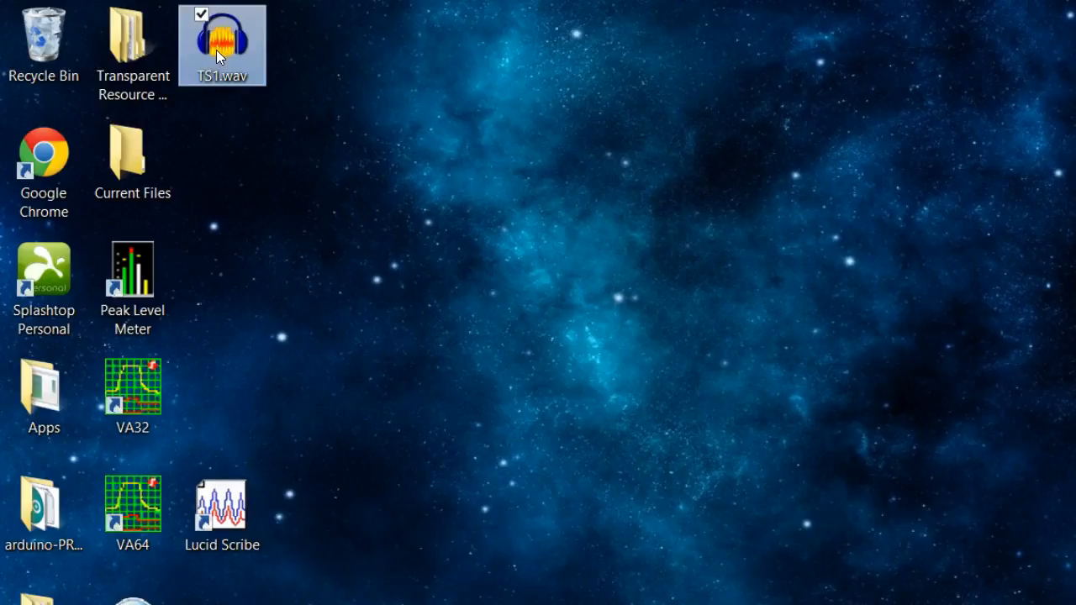
{"action": "double_click", "coordinate": [216, 50]}
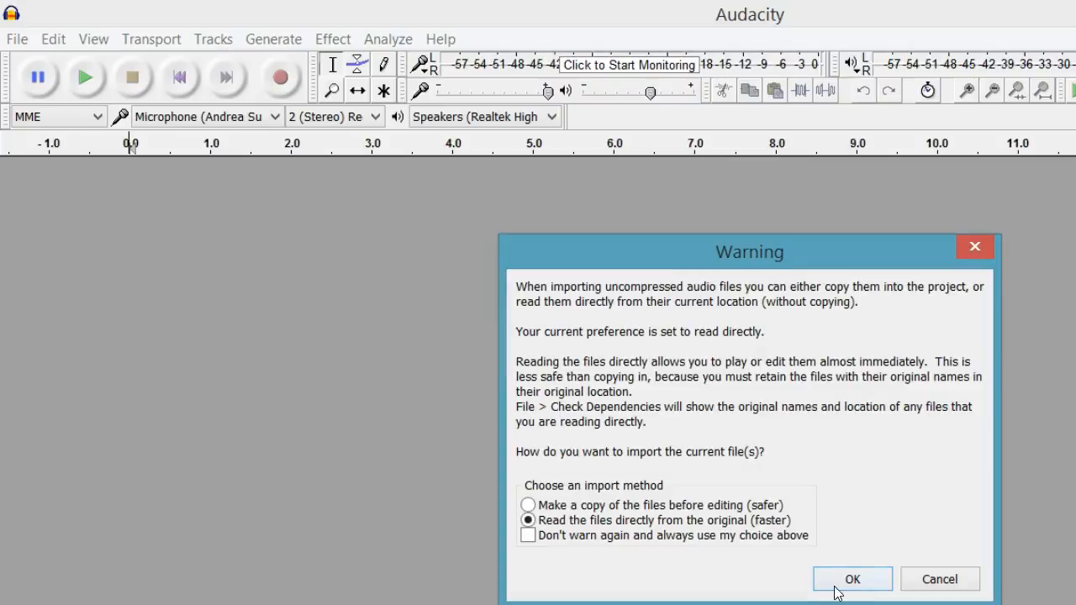
{"action": "left_click", "coordinate": [843, 583]}
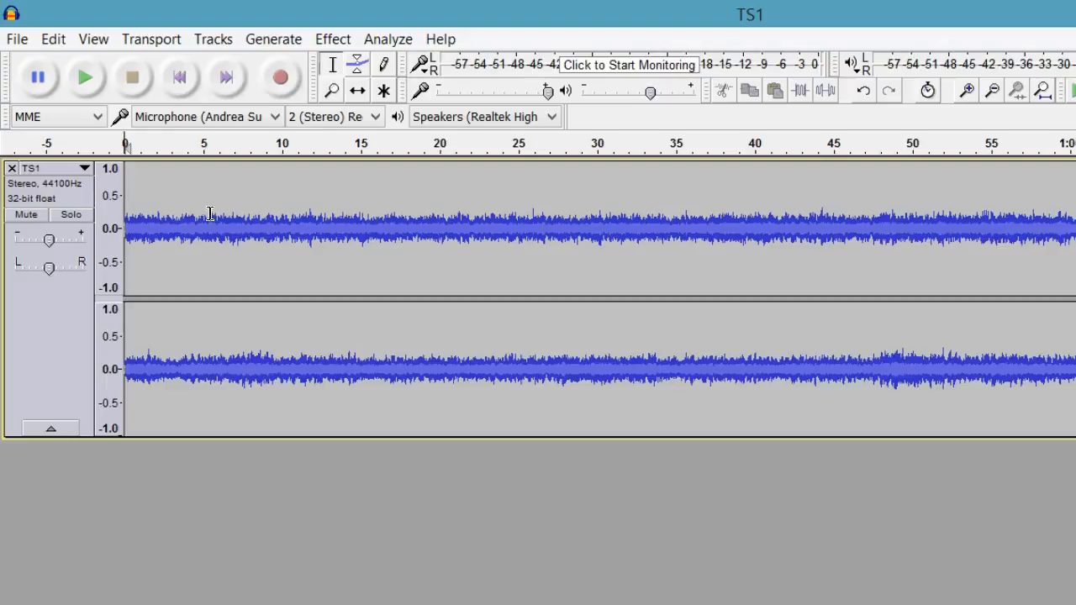
{"action": "left_click", "coordinate": [90, 75]}
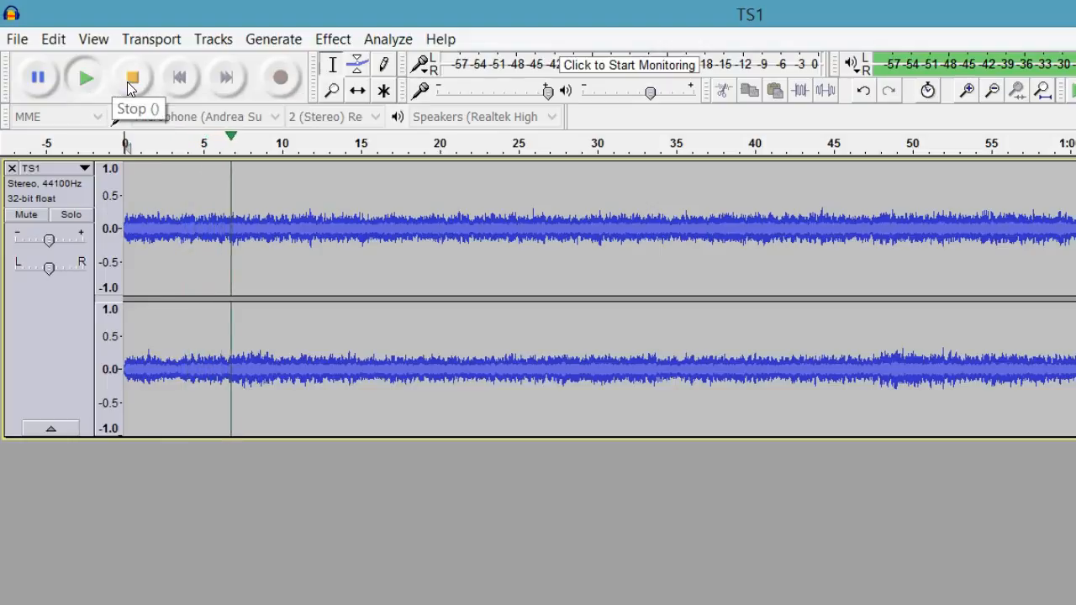
Stop the playback of TS1 and close the project in Audacity without saving changes.
{"action": "left_click", "coordinate": [127, 82]}
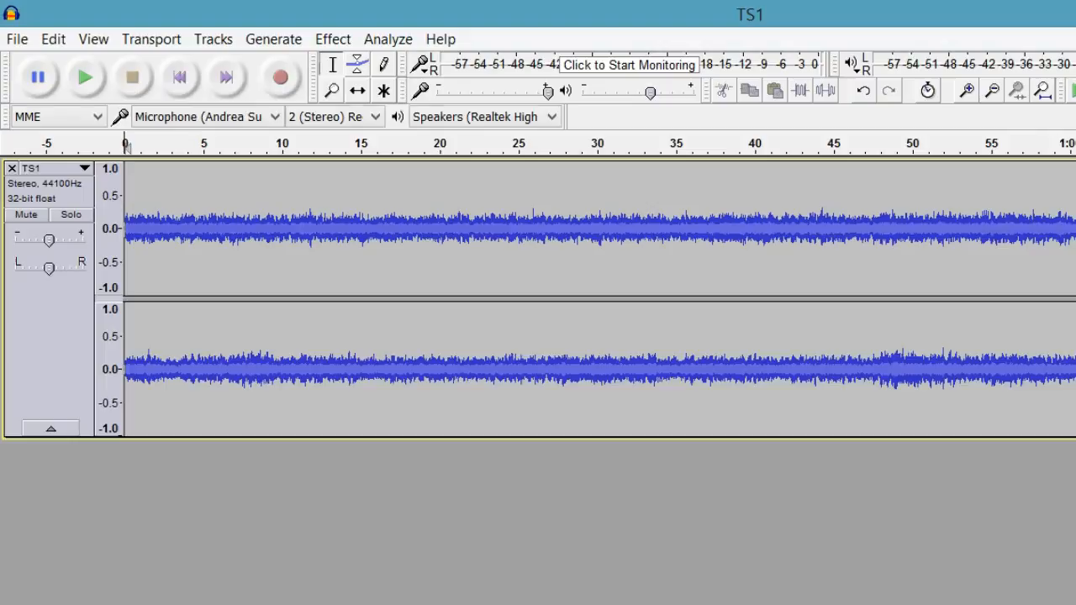
{"action": "key", "text": "ctrl+w"}
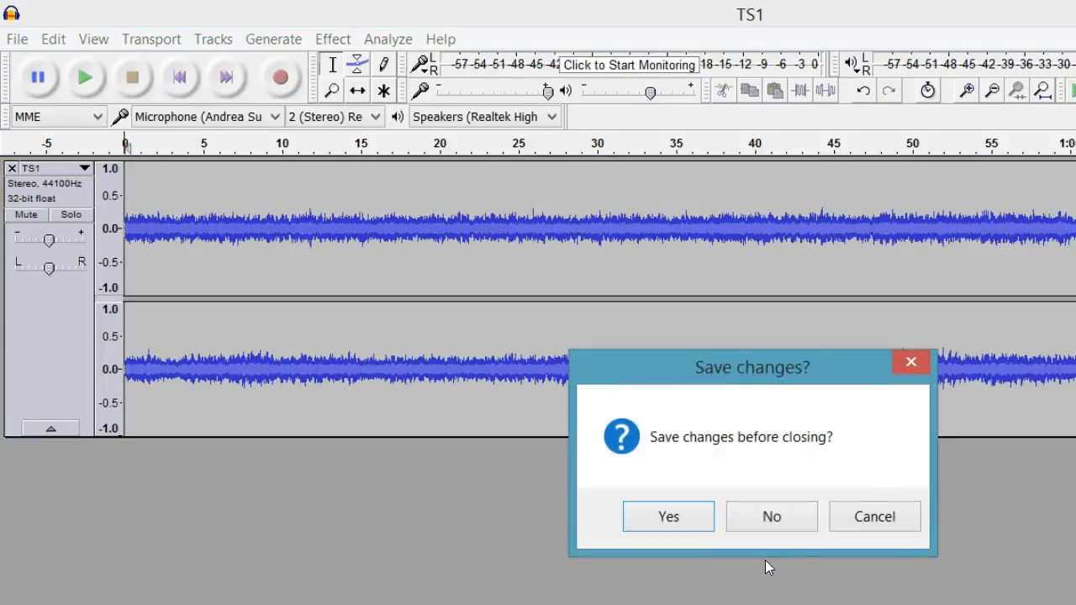
{"action": "left_click", "coordinate": [766, 528]}
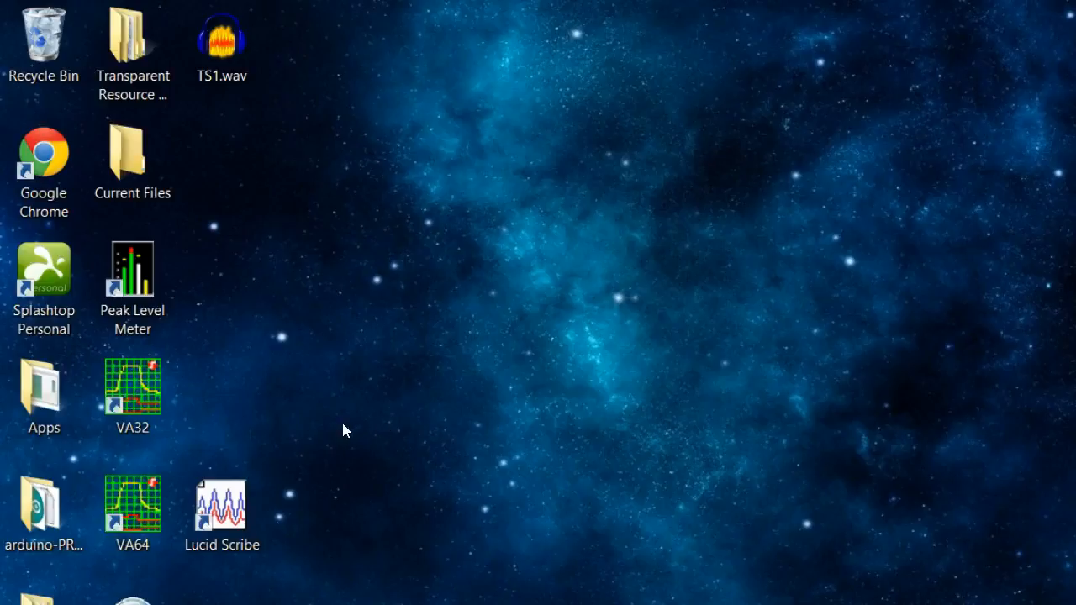
Open the KeyFinder-WIN folder inside the desktop's Apps folder and locate KeyFinder.exe.
{"action": "double_click", "coordinate": [38, 395]}
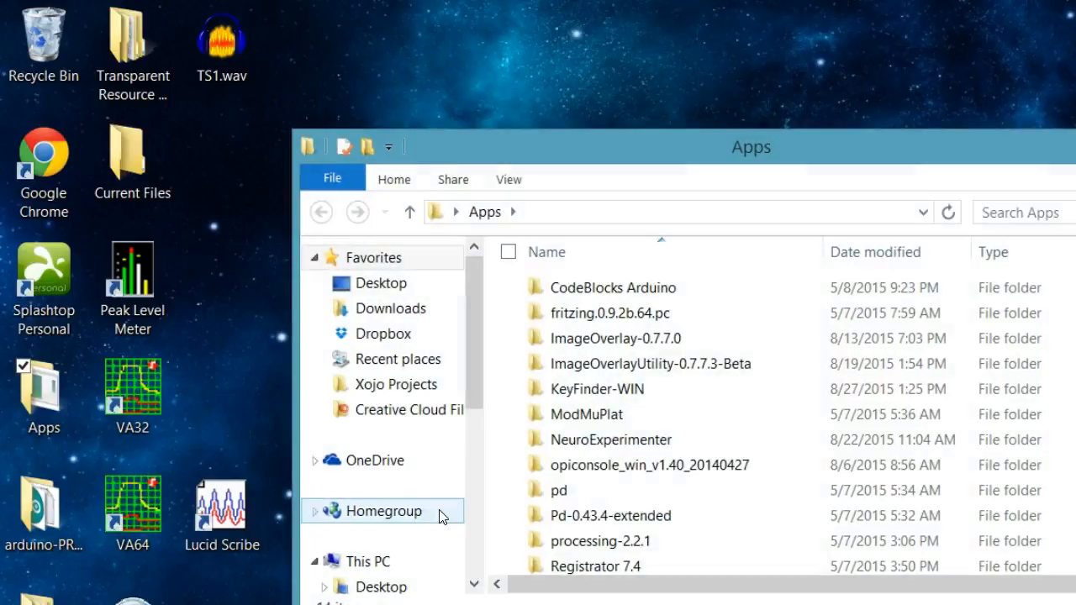
{"action": "double_click", "coordinate": [609, 392]}
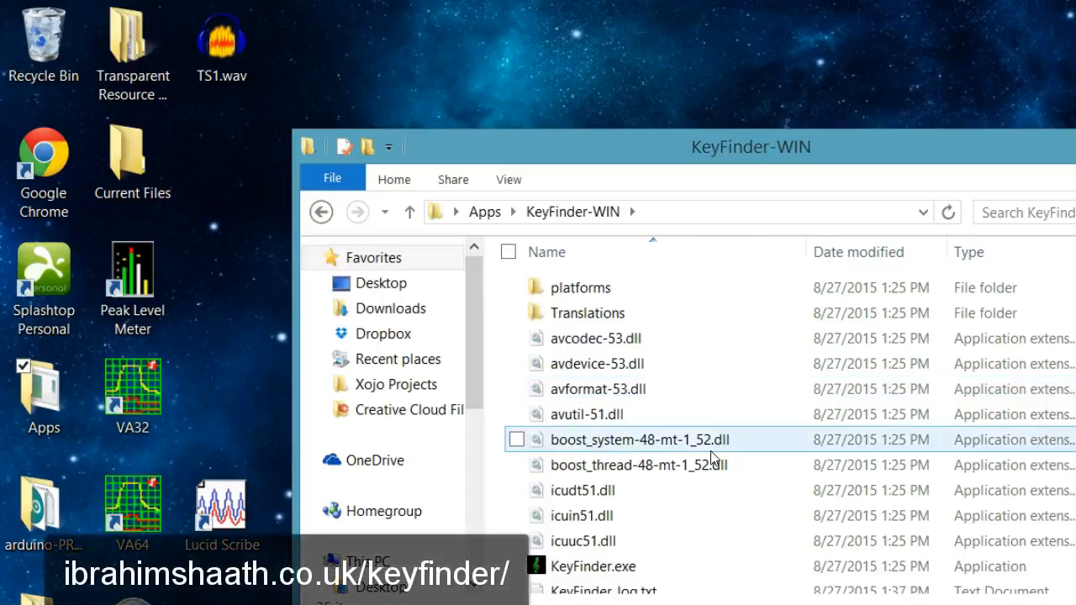
{"action": "scroll", "coordinate": [710, 455], "scroll_direction": "down", "scroll_amount": 4}
{"action": "scroll", "coordinate": [710, 455], "scroll_direction": "up", "scroll_amount": 2}
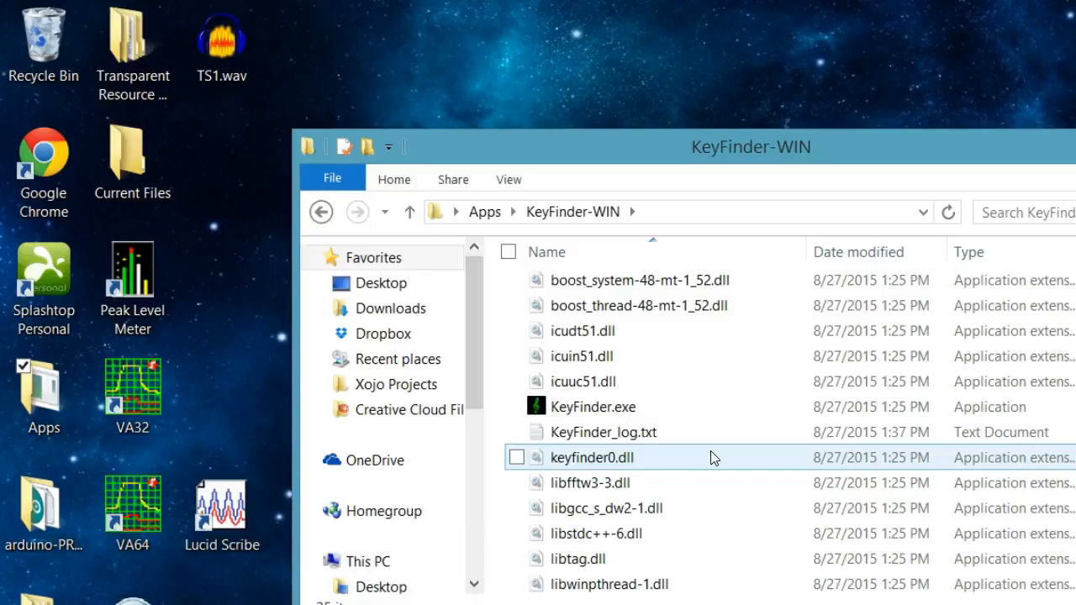
{"action": "mouse_move", "coordinate": [657, 423]}
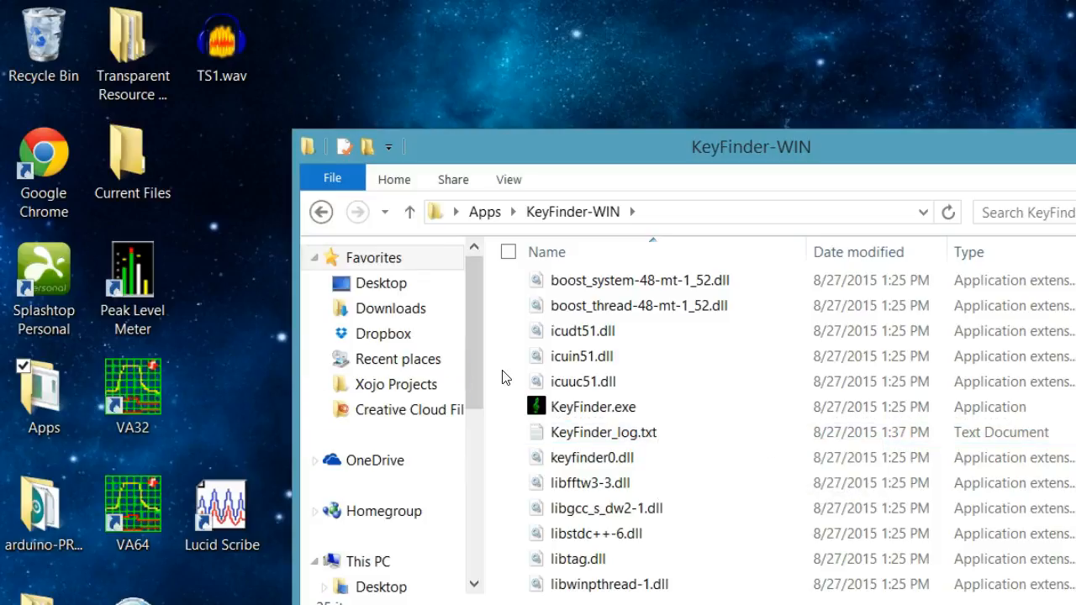
{"action": "left_click", "coordinate": [321, 212]}
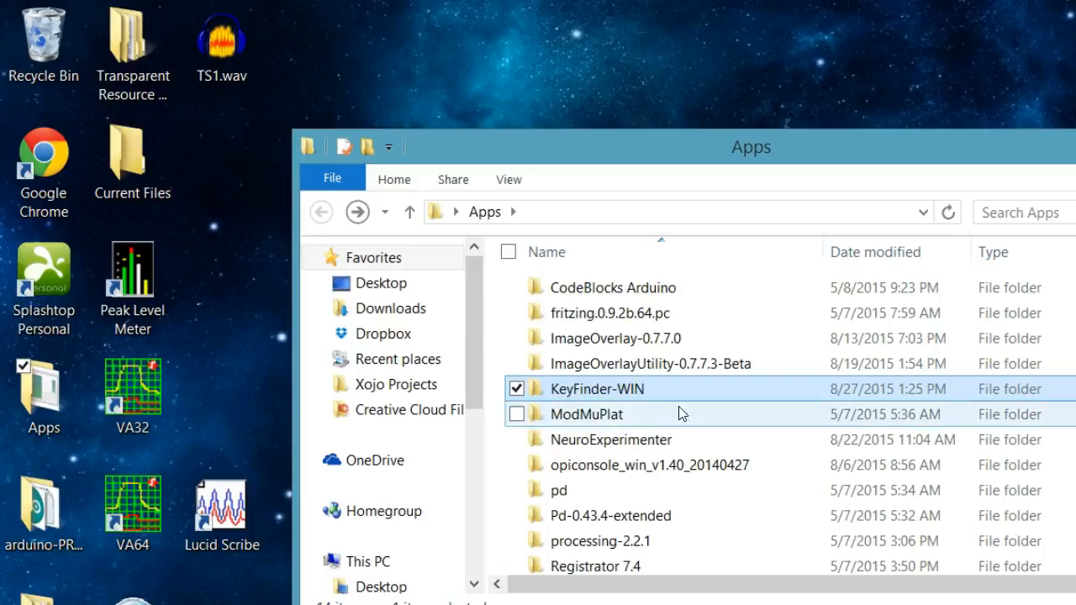
{"action": "scroll", "coordinate": [688, 395], "scroll_direction": "down", "scroll_amount": 1}
{"action": "scroll", "coordinate": [687, 395], "scroll_direction": "up", "scroll_amount": 1}
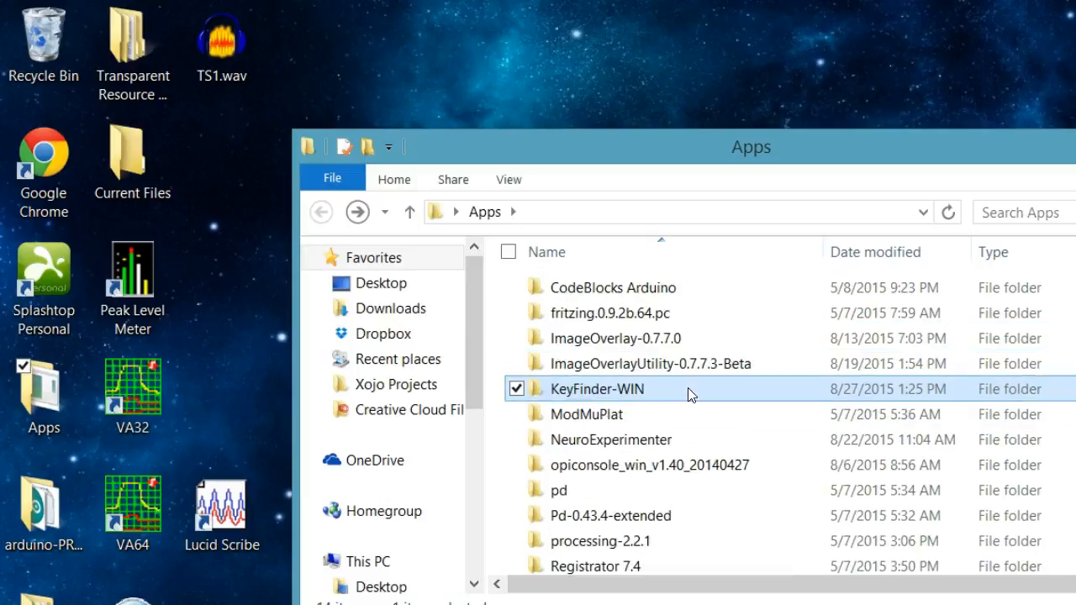
{"action": "double_click", "coordinate": [635, 398]}
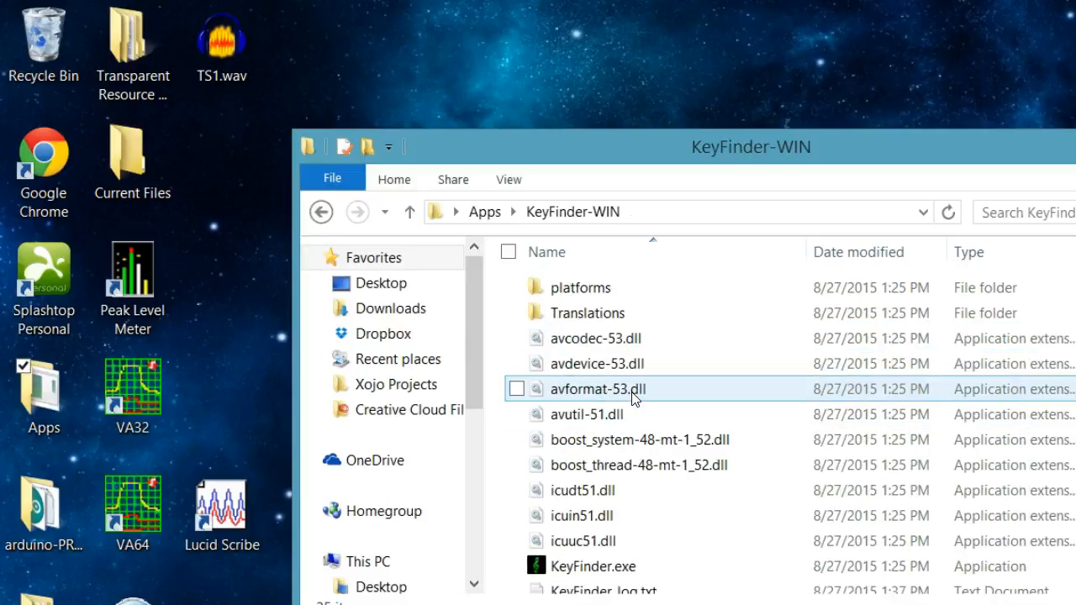
Launch KeyFinder.exe from the KeyFinder-WIN folder and close the folder window.
{"action": "scroll", "coordinate": [665, 497], "scroll_direction": "down", "scroll_amount": 2}
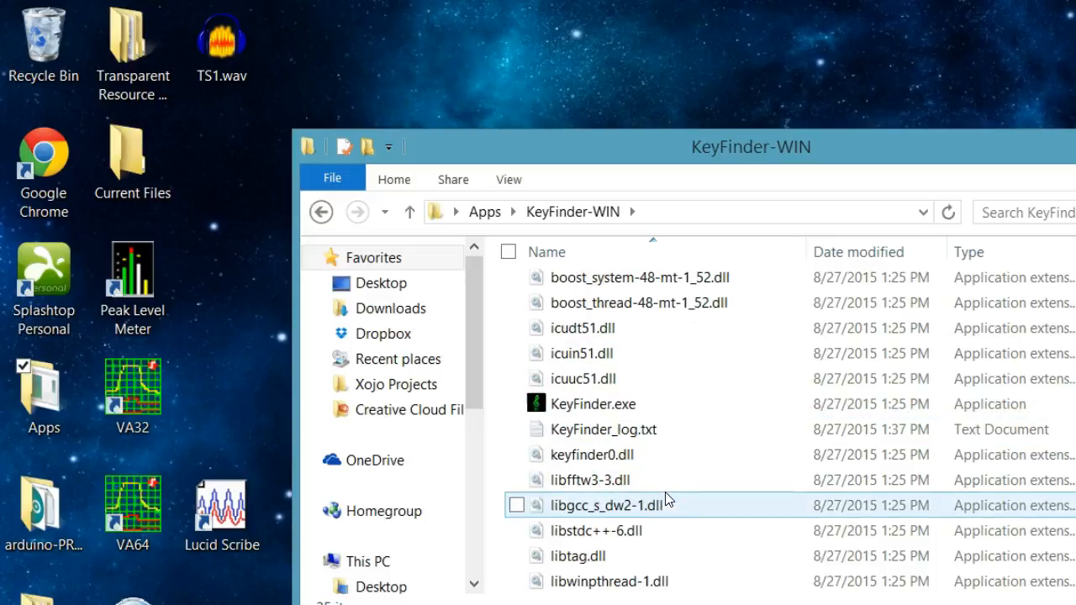
{"action": "double_click", "coordinate": [591, 404]}
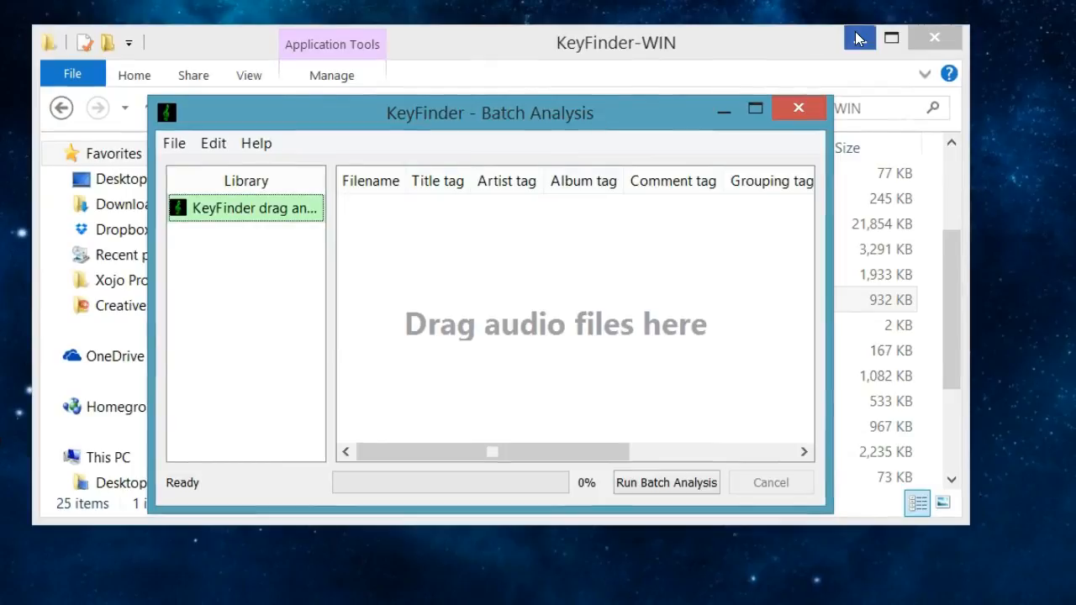
{"action": "left_click", "coordinate": [922, 35]}
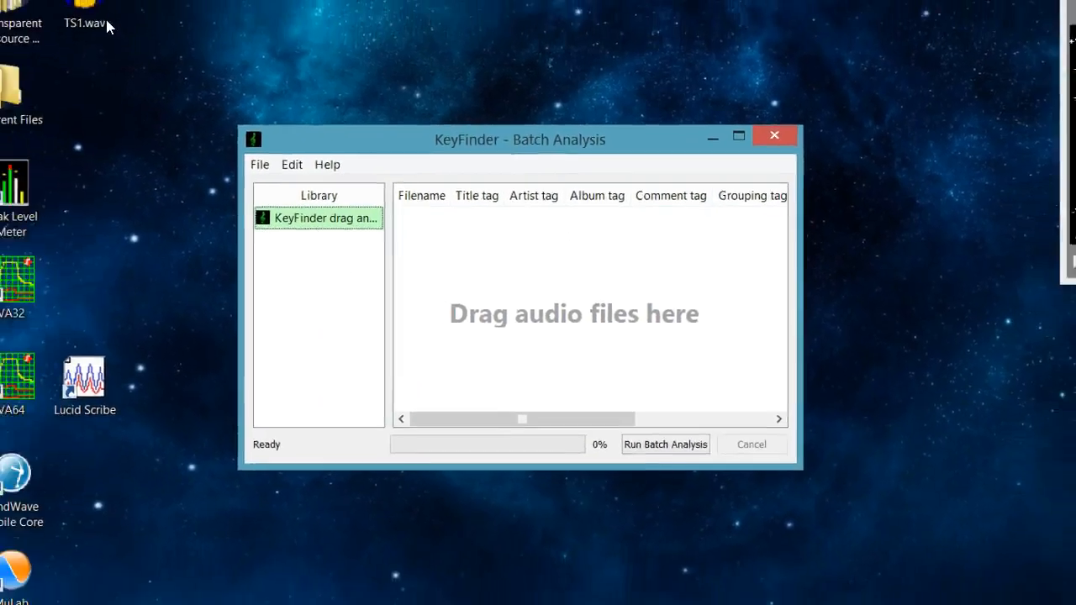
Add TS1.wav from the desktop to KeyFinder's batch list, maximize the window and run the batch analysis.
{"action": "left_click", "coordinate": [167, 44]}
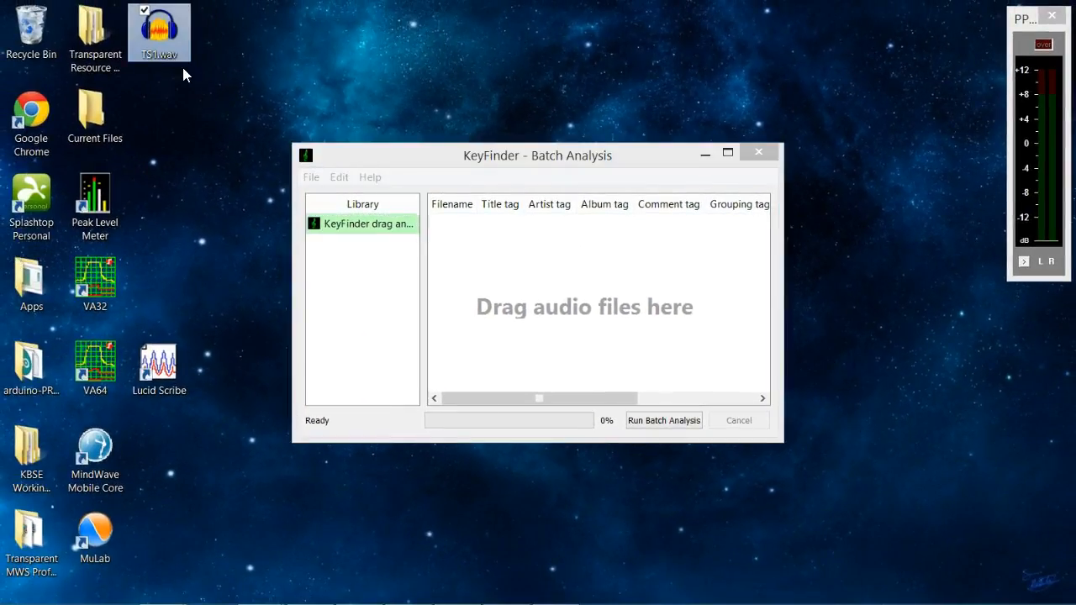
{"action": "left_click_drag", "start_coordinate": [165, 43], "coordinate": [597, 327]}
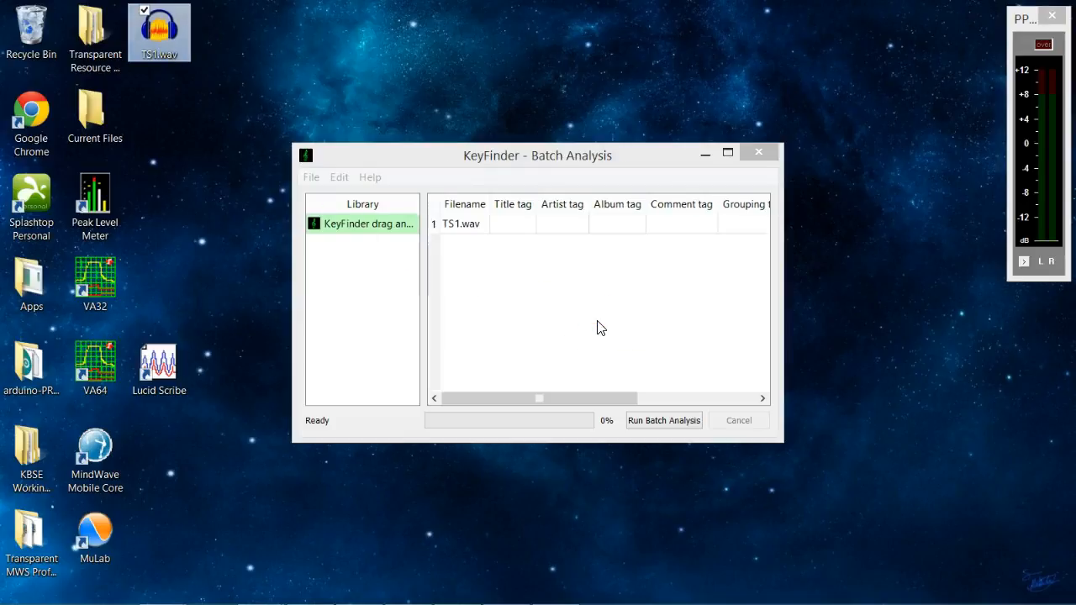
{"action": "left_click", "coordinate": [727, 155]}
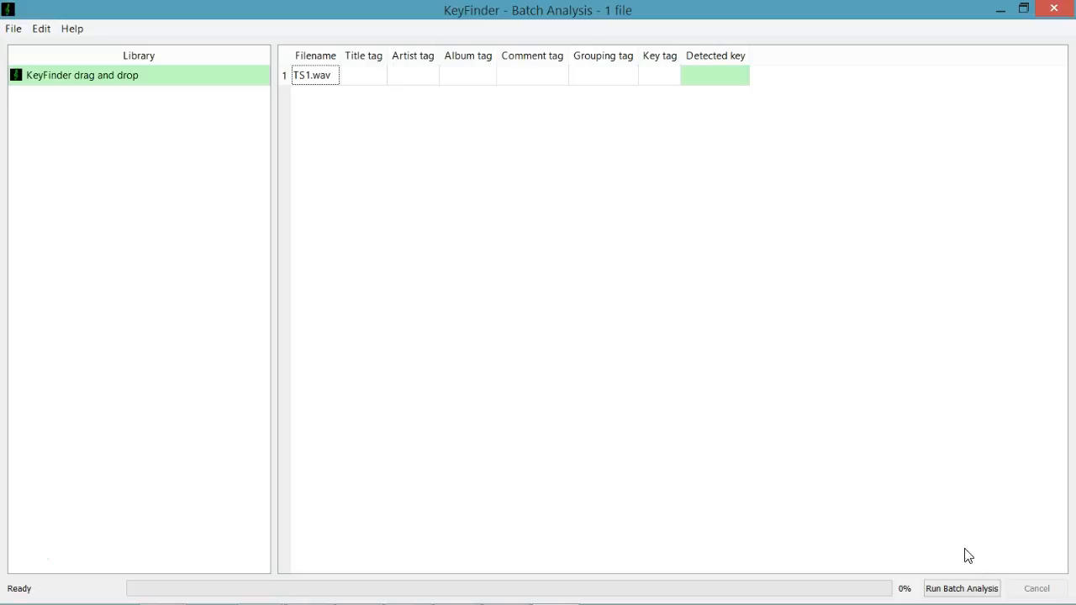
{"action": "left_click", "coordinate": [965, 589]}
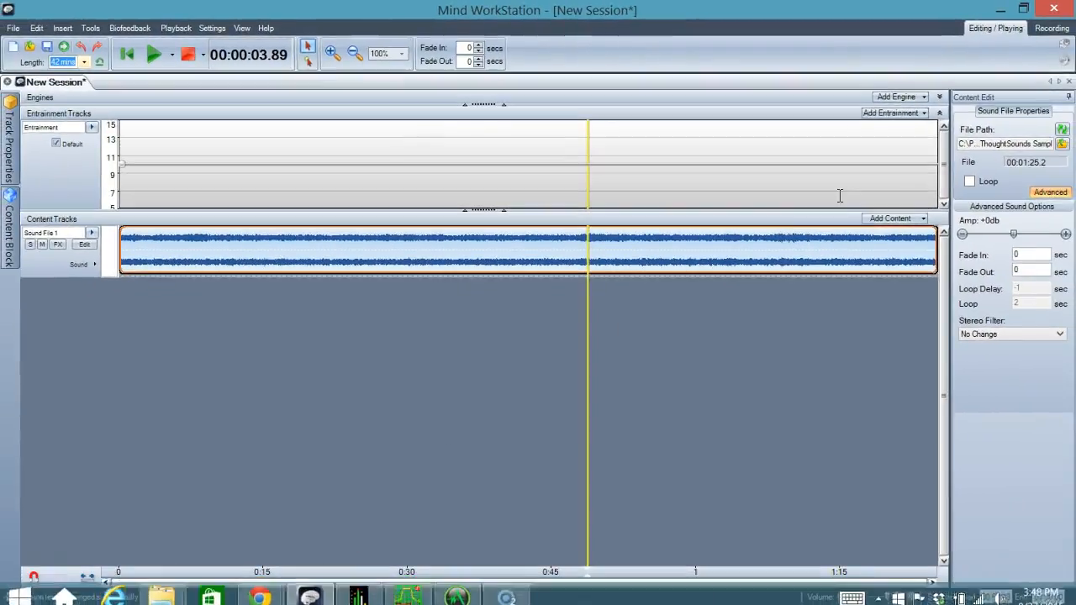
Minimize Mind WorkStation and delete TS1.wav from the desktop.
{"action": "left_click", "coordinate": [1006, 10]}
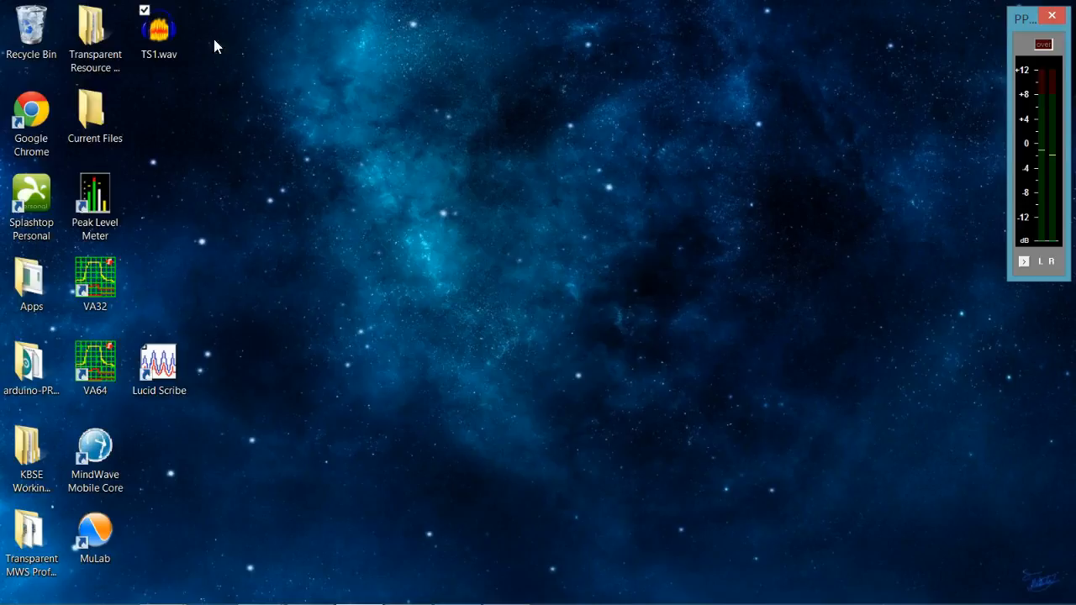
{"action": "left_click", "coordinate": [166, 40]}
{"action": "right_click", "coordinate": [167, 40]}
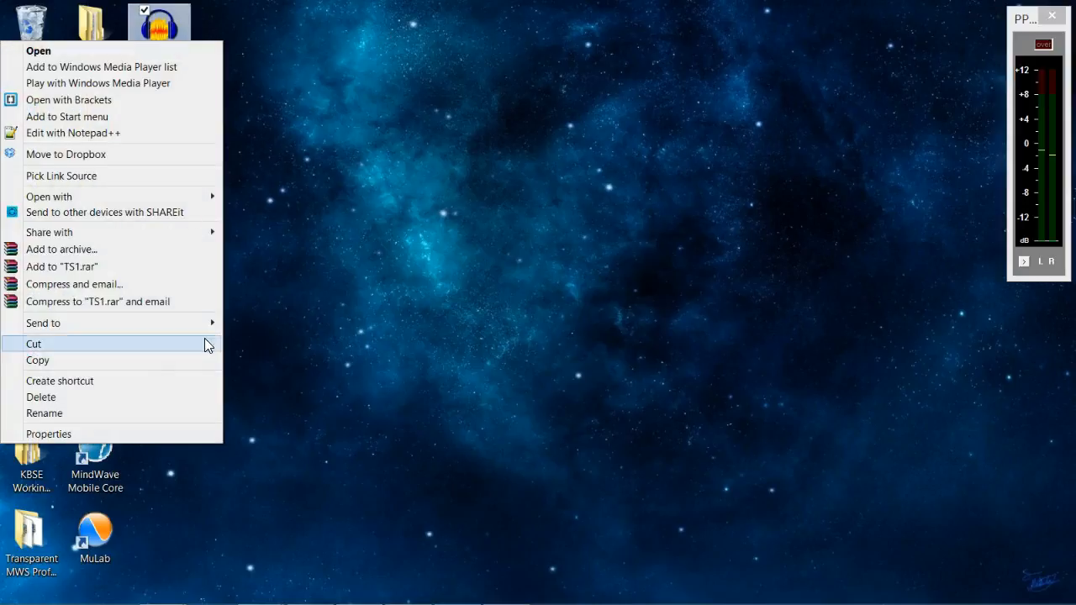
{"action": "left_click", "coordinate": [179, 400]}
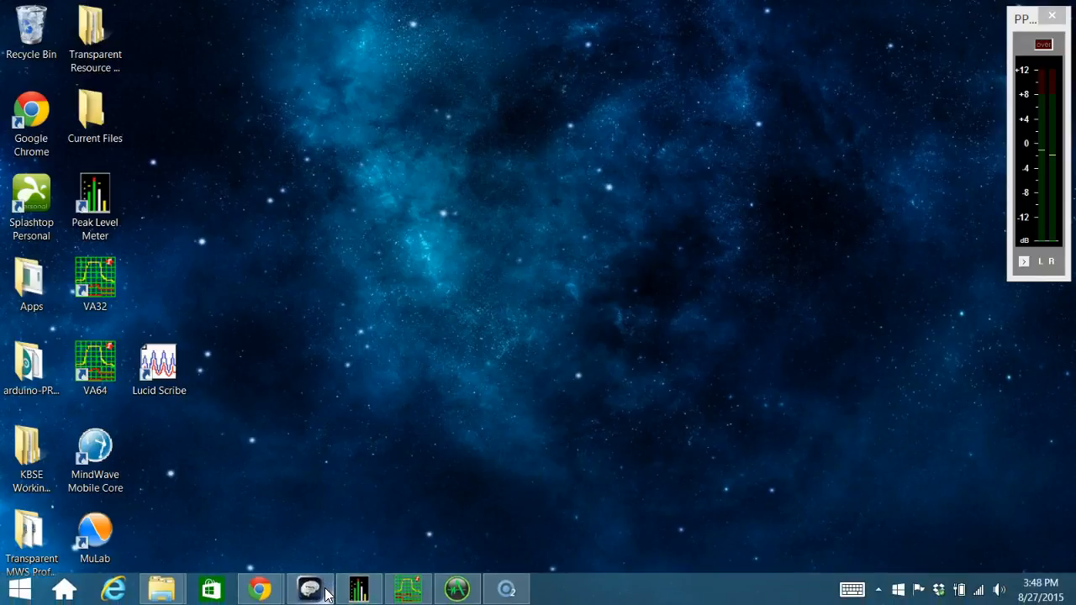
Return to Mind WorkStation, play the session briefly from the start, then stop and rewind it.
{"action": "left_click", "coordinate": [325, 591]}
{"action": "left_click", "coordinate": [122, 54]}
{"action": "left_click", "coordinate": [153, 55]}
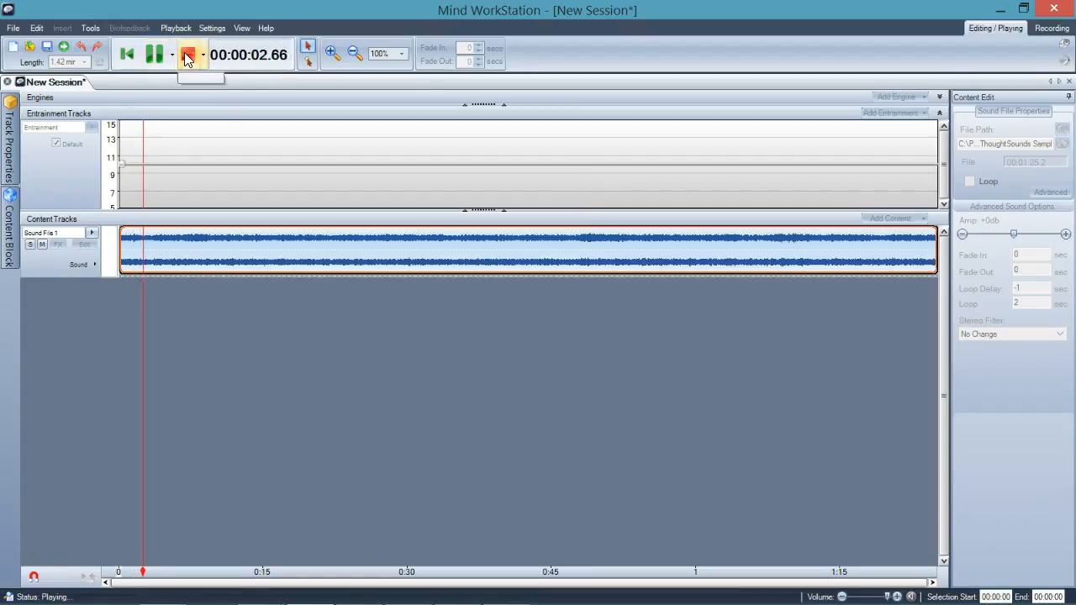
{"action": "left_click", "coordinate": [188, 55]}
{"action": "left_click", "coordinate": [131, 56]}
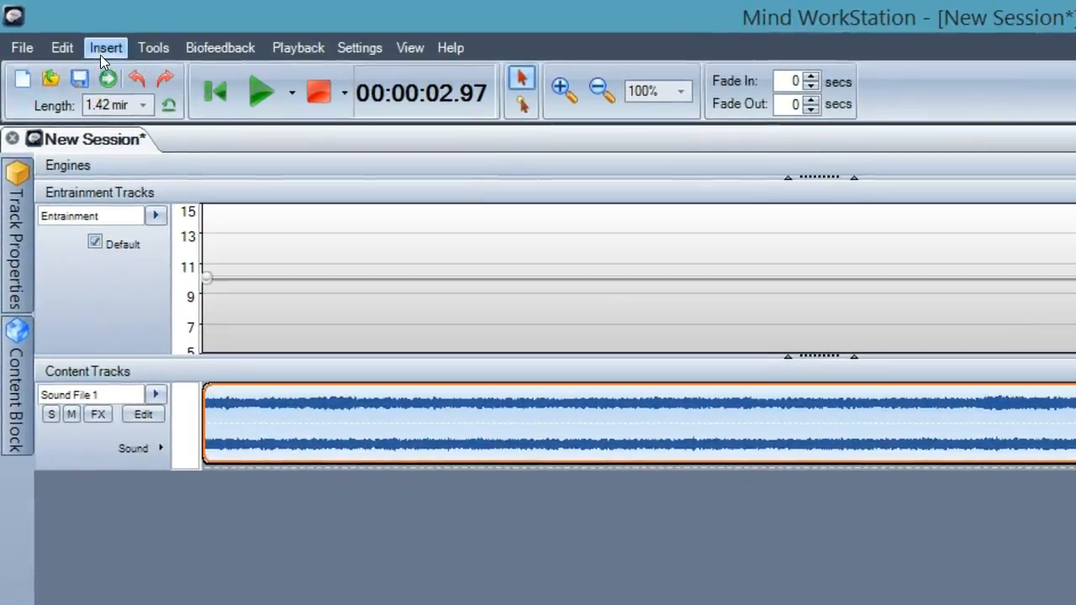
Insert a Tones (No Beats) content track into the session.
{"action": "left_click", "coordinate": [62, 29]}
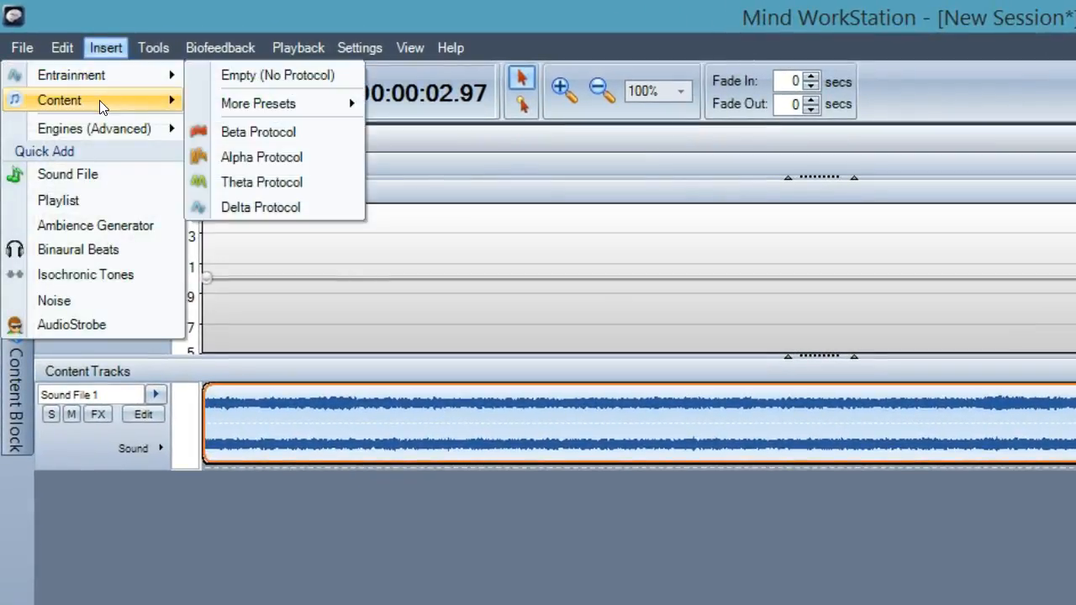
{"action": "mouse_move", "coordinate": [100, 94]}
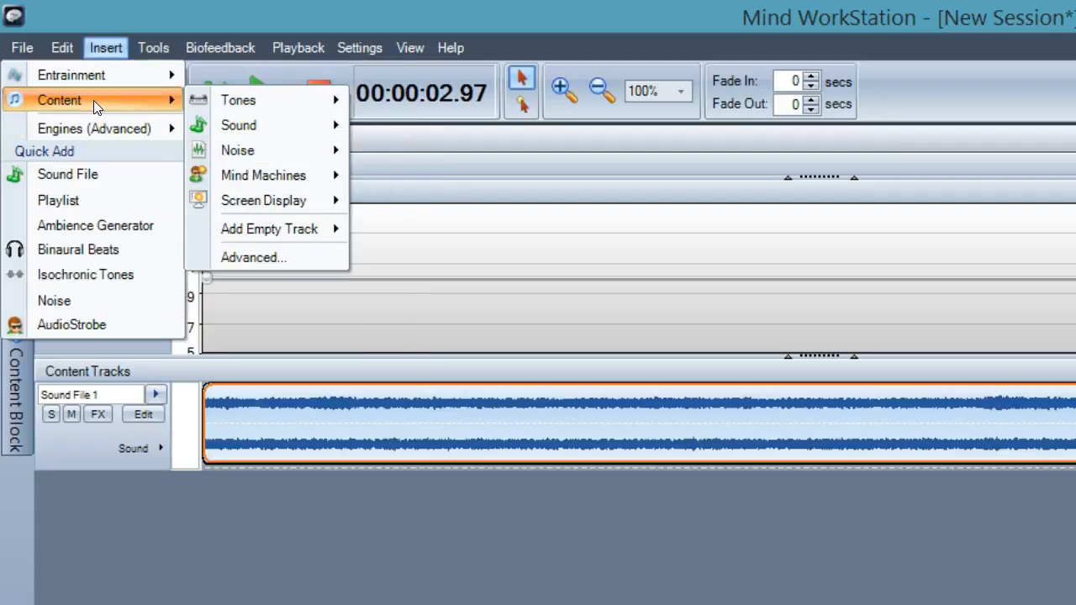
{"action": "mouse_move", "coordinate": [212, 100]}
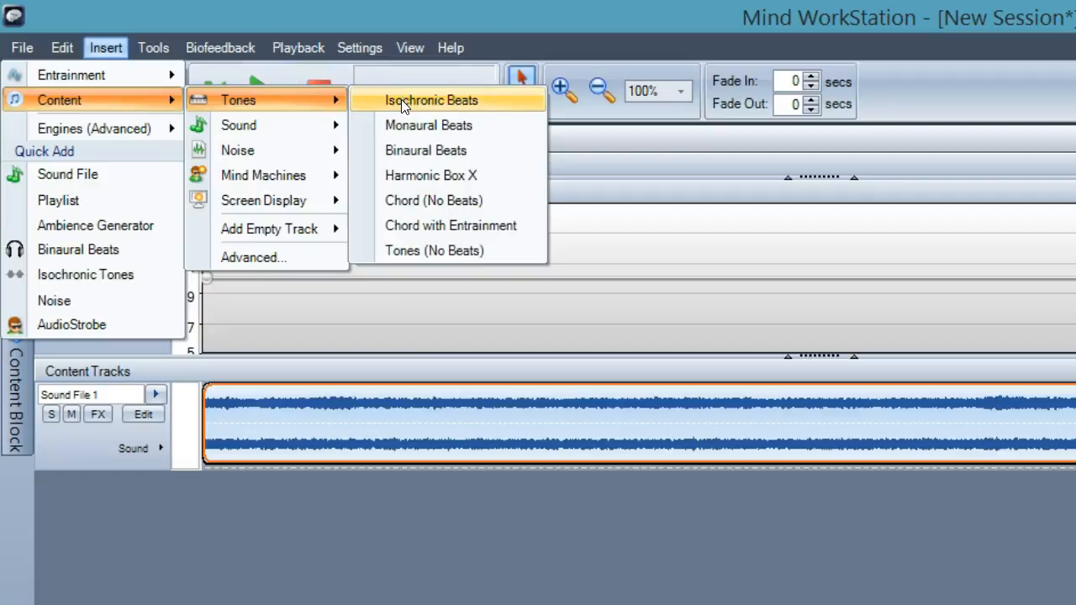
{"action": "left_click", "coordinate": [419, 243]}
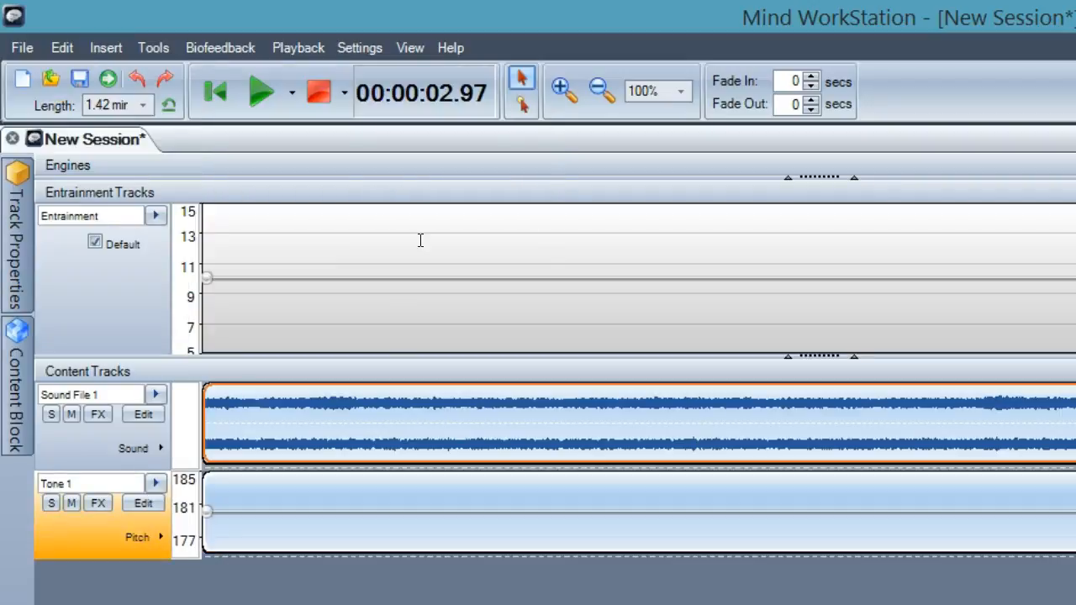
Open the Tone Block Editor for the new tone block and bring the lower piano notes into view.
{"action": "left_click", "coordinate": [260, 511]}
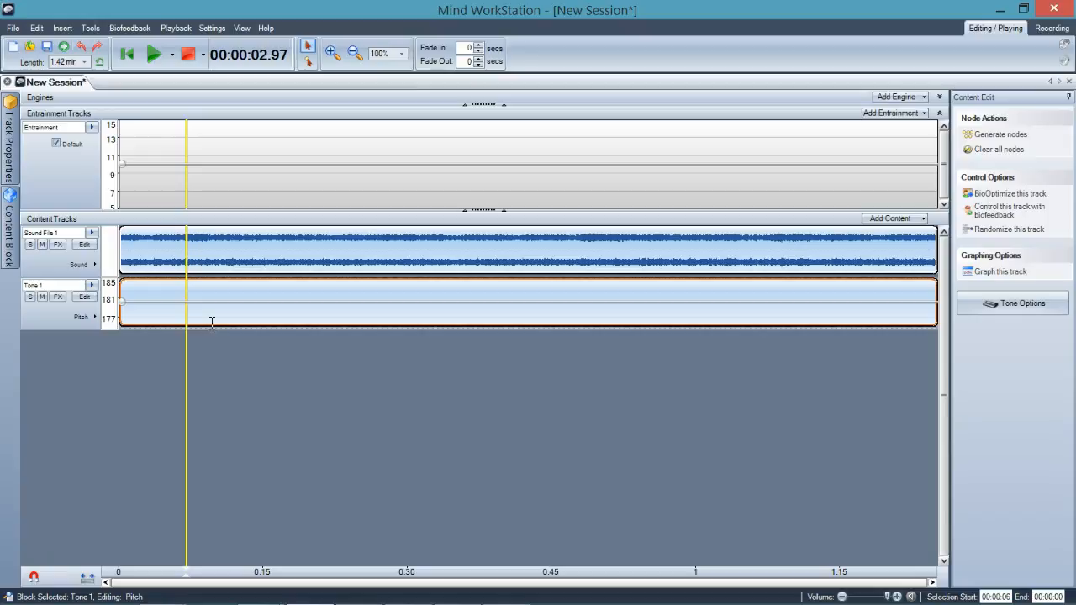
{"action": "left_click", "coordinate": [1000, 303]}
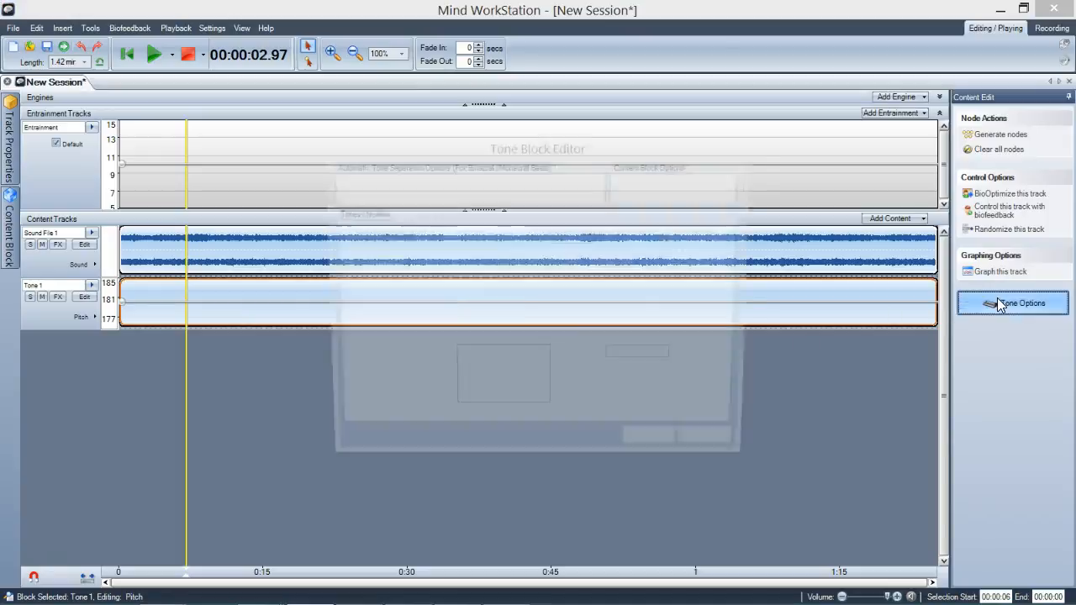
{"action": "left_click_drag", "start_coordinate": [488, 144], "coordinate": [386, 129]}
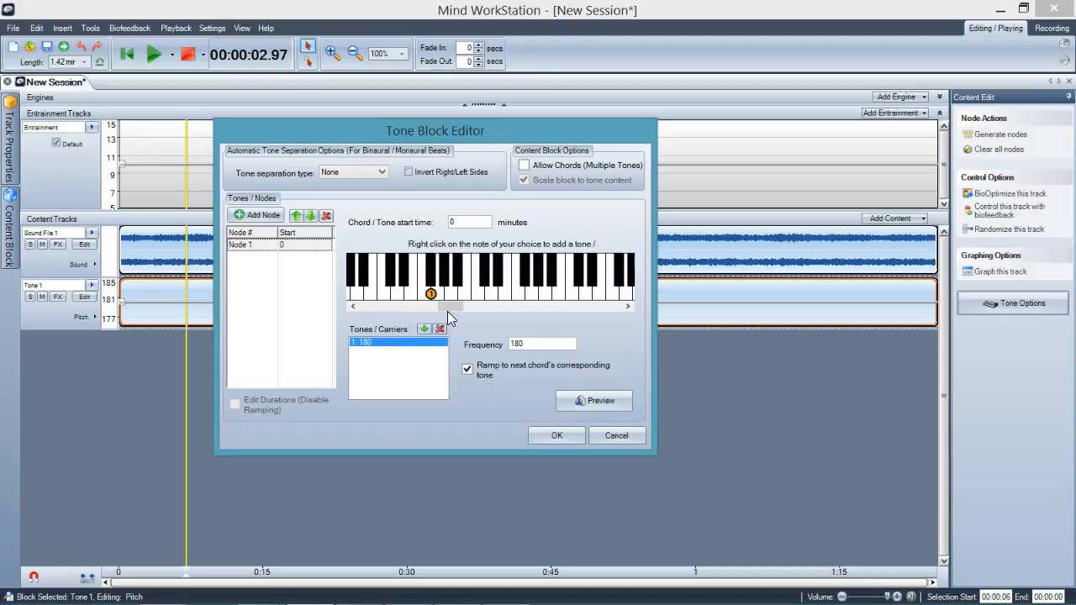
{"action": "left_click_drag", "start_coordinate": [448, 306], "coordinate": [430, 307]}
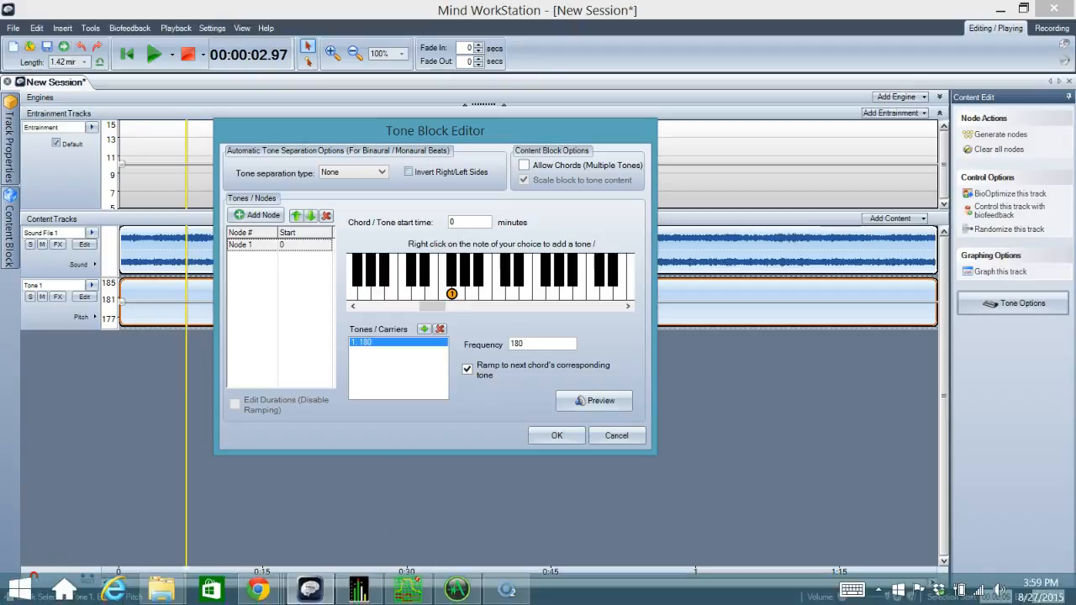
Switch to the Chrome search for "frequencies of musical notes" and open the Michigan Technological University page of note frequencies for A4 = 440 Hz.
{"action": "mouse_move", "coordinate": [252, 594]}
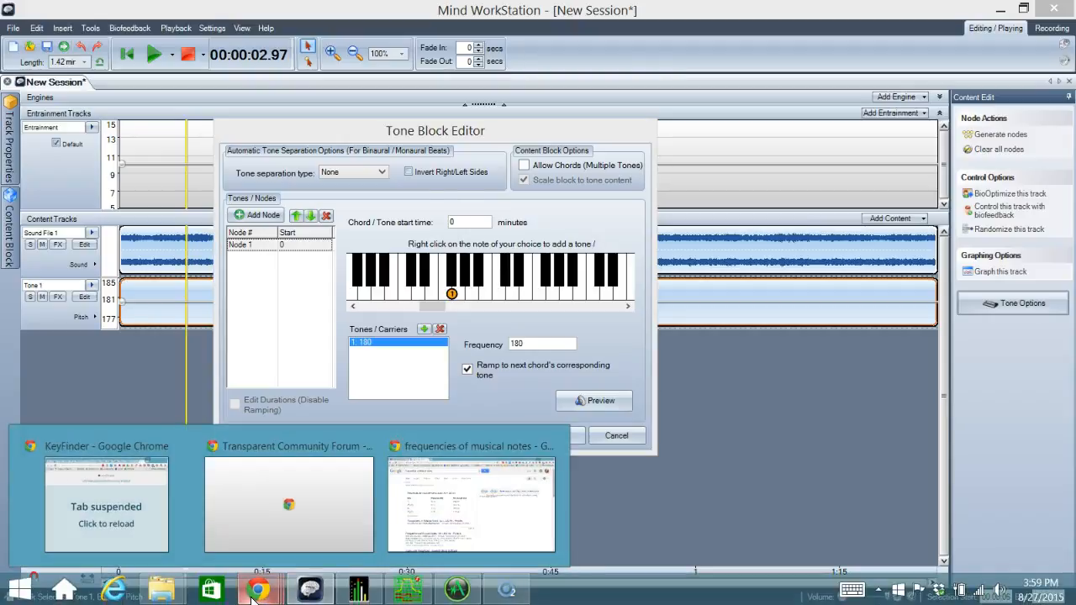
{"action": "left_click", "coordinate": [458, 504]}
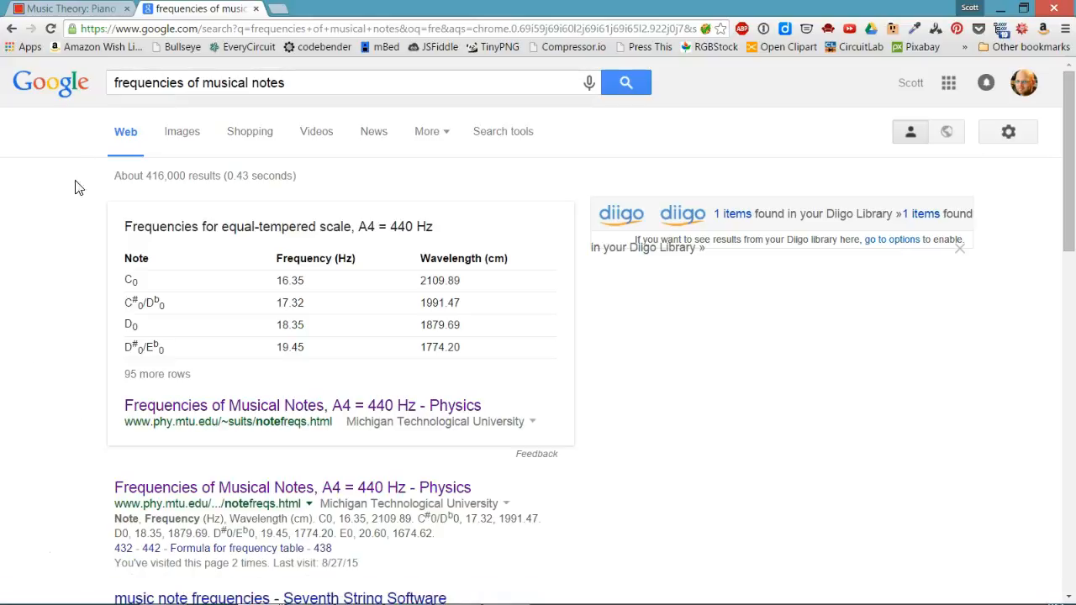
{"action": "left_click", "coordinate": [141, 413]}
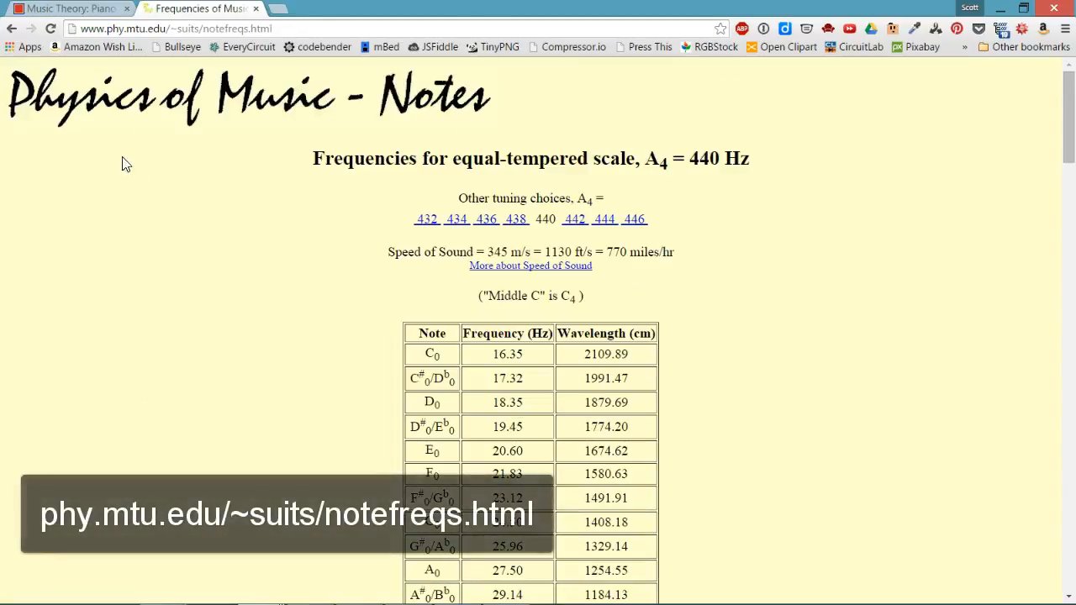
{"action": "left_click", "coordinate": [148, 28]}
{"action": "left_click", "coordinate": [258, 286]}
Examine the table of note names and their frequencies for the equal-tempered scale.
{"action": "scroll", "coordinate": [258, 286], "scroll_direction": "down", "scroll_amount": 3}
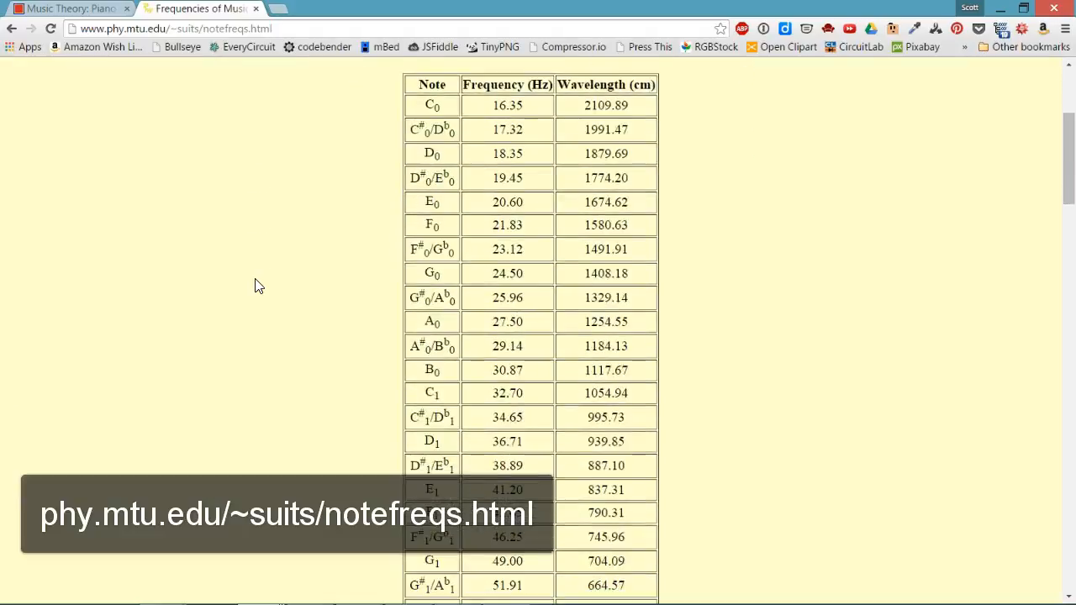
{"action": "scroll", "coordinate": [258, 286], "scroll_direction": "down", "scroll_amount": 20}
{"action": "scroll", "coordinate": [258, 286], "scroll_direction": "up", "scroll_amount": 15}
{"action": "scroll", "coordinate": [258, 286], "scroll_direction": "up", "scroll_amount": 17}
{"action": "scroll", "coordinate": [258, 285], "scroll_direction": "down", "scroll_amount": 5}
{"action": "scroll", "coordinate": [258, 286], "scroll_direction": "up", "scroll_amount": 3}
{"action": "scroll", "coordinate": [258, 286], "scroll_direction": "up", "scroll_amount": 1}
{"action": "scroll", "coordinate": [258, 286], "scroll_direction": "down", "scroll_amount": 10}
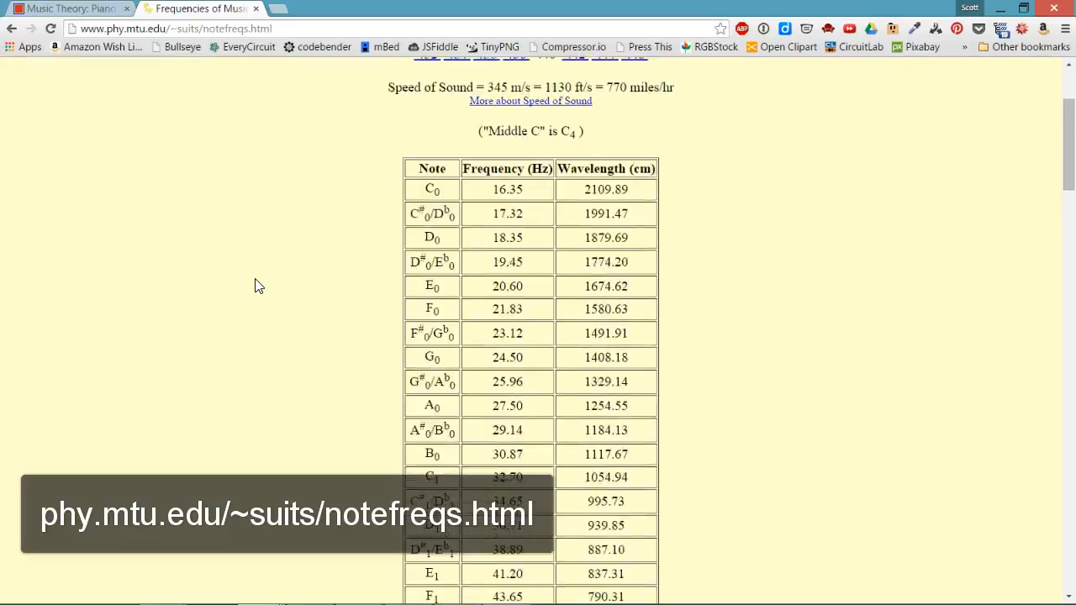
Compare the frequencies of the F notes across the octaves in the note table, down to F3.
{"action": "scroll", "coordinate": [258, 285], "scroll_direction": "down", "scroll_amount": 13}
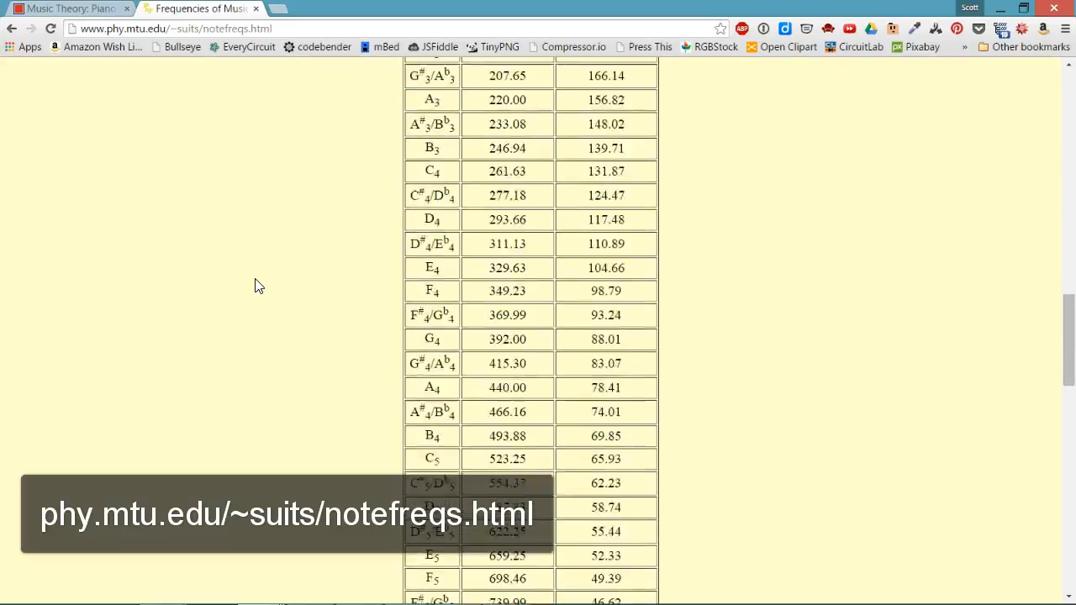
{"action": "scroll", "coordinate": [258, 285], "scroll_direction": "down", "scroll_amount": 6}
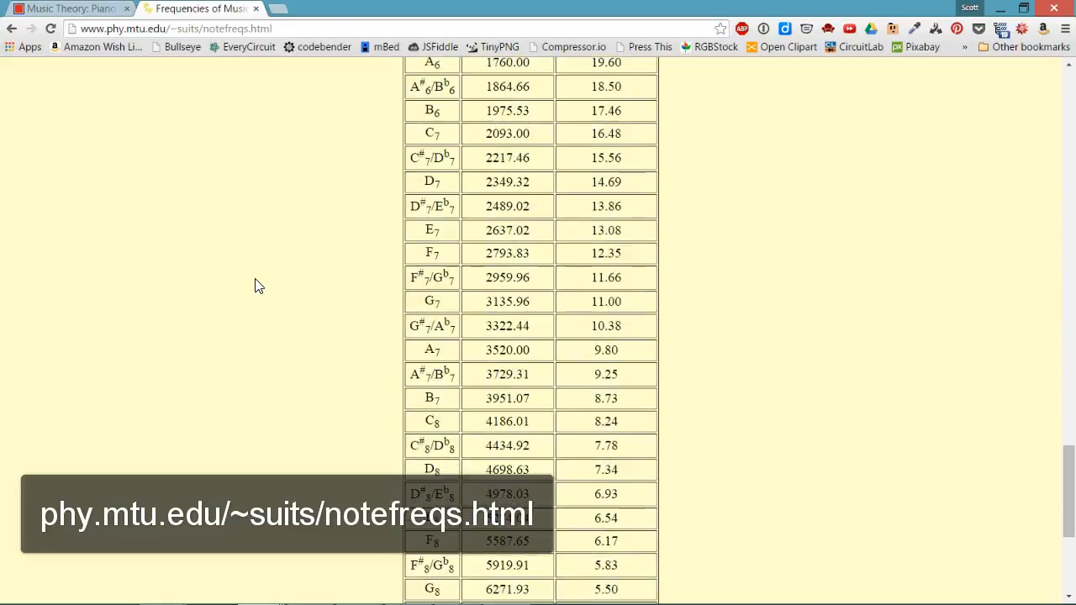
{"action": "key", "text": "Home"}
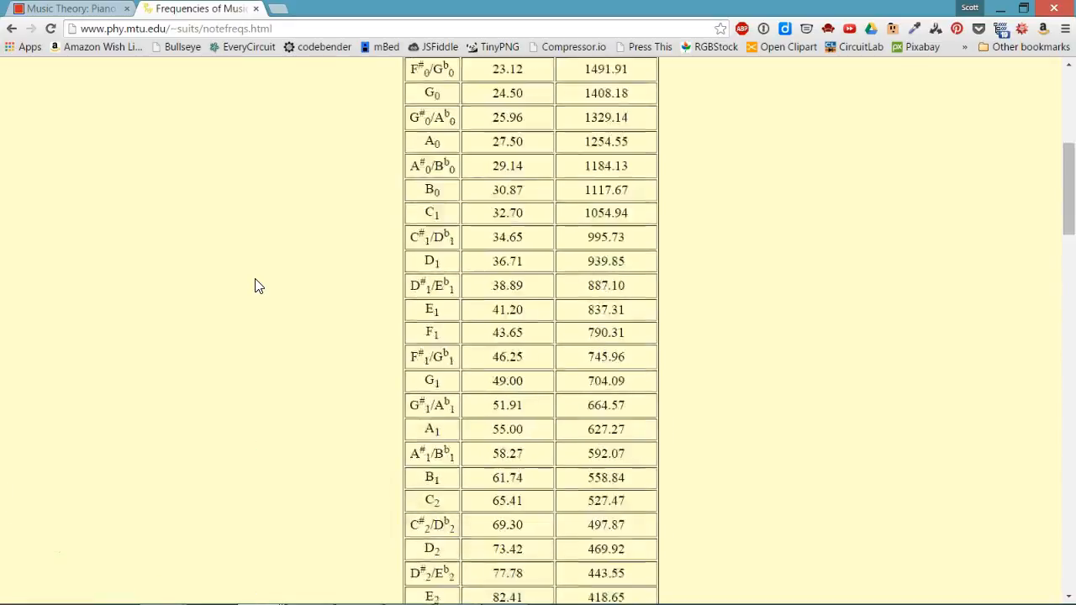
{"action": "scroll", "coordinate": [258, 285], "scroll_direction": "down", "scroll_amount": 3}
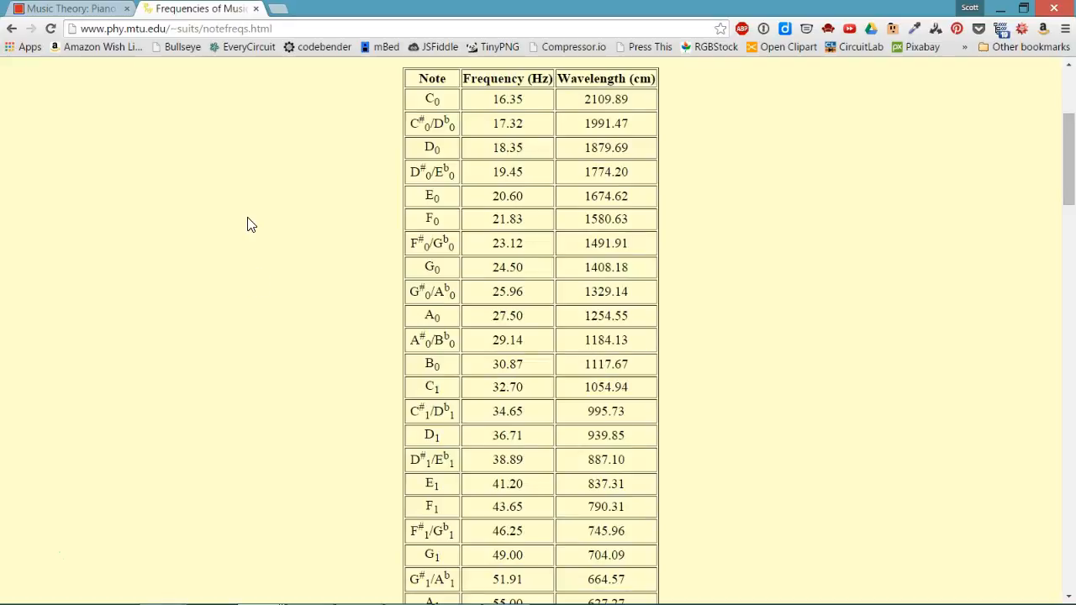
{"action": "scroll", "coordinate": [247, 225], "scroll_direction": "down", "scroll_amount": 4}
{"action": "scroll", "coordinate": [247, 224], "scroll_direction": "down", "scroll_amount": 4}
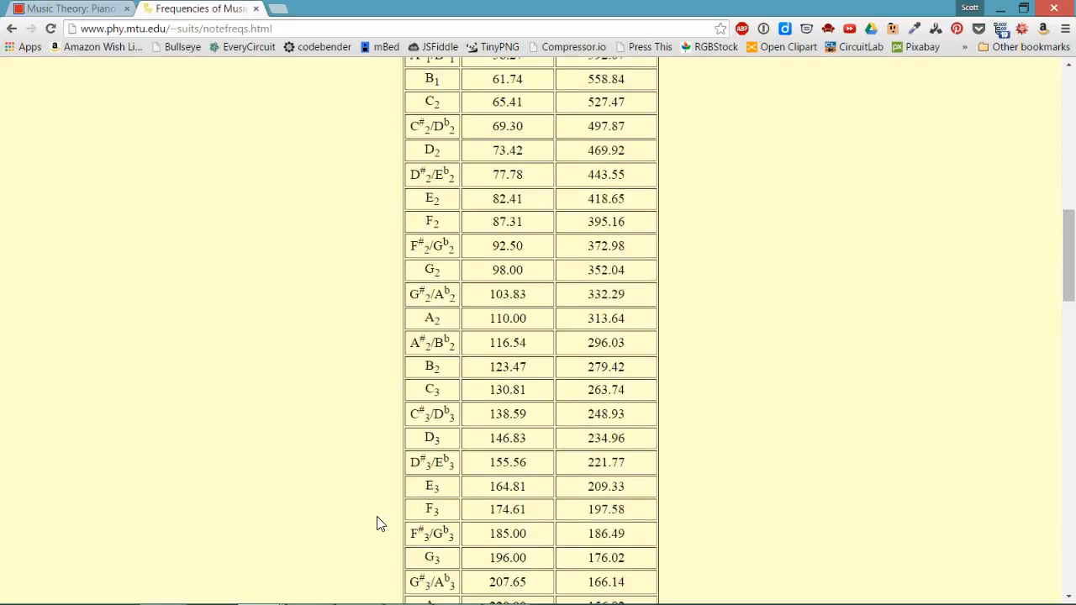
{"action": "scroll", "coordinate": [378, 523], "scroll_direction": "down", "scroll_amount": 1}
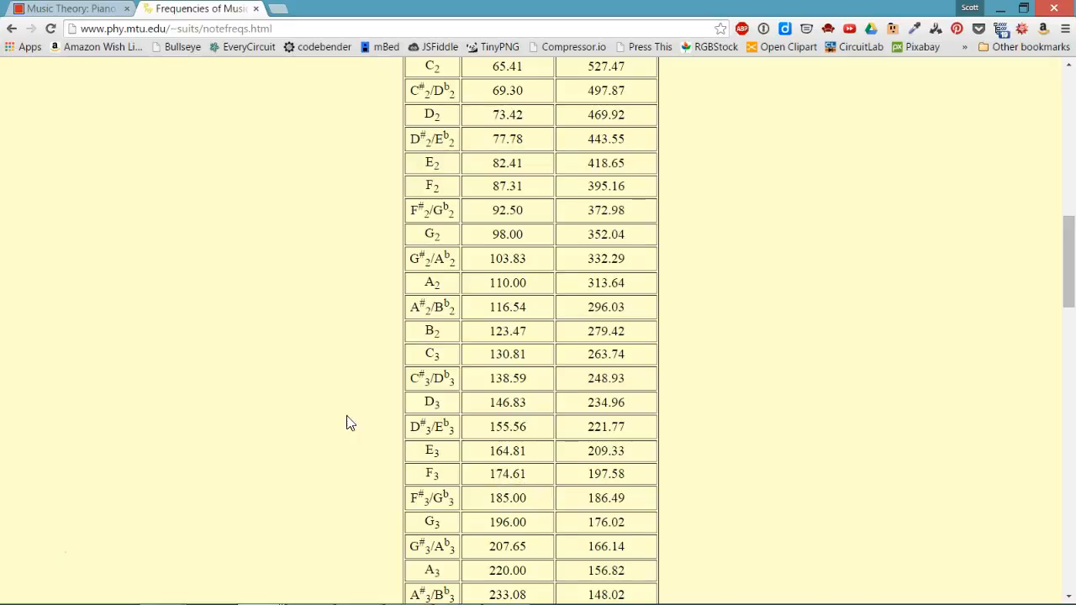
{"action": "scroll", "coordinate": [351, 423], "scroll_direction": "up", "scroll_amount": 2}
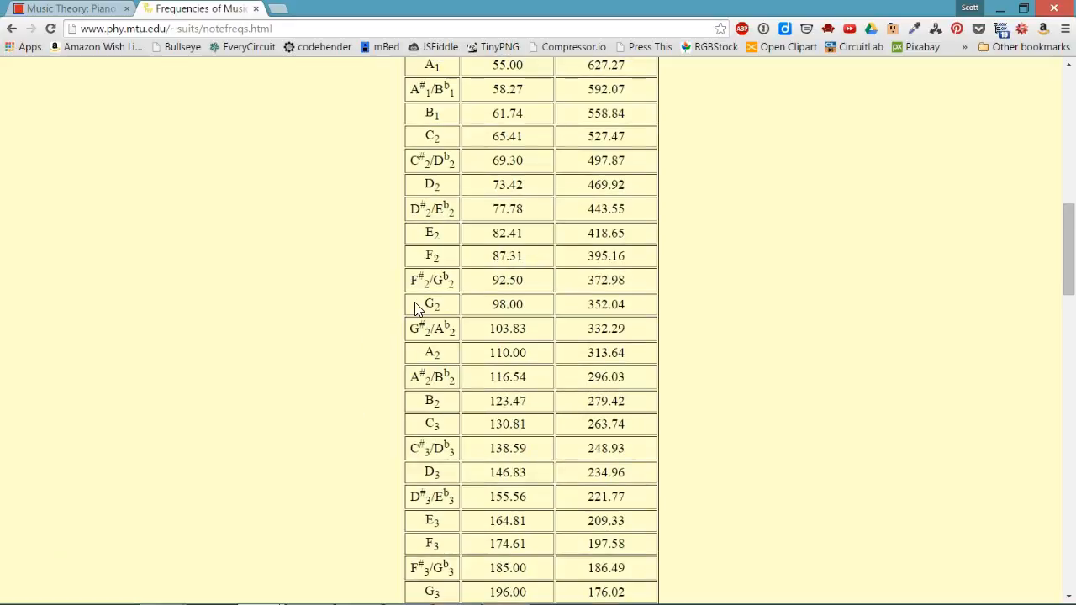
{"action": "scroll", "coordinate": [361, 349], "scroll_direction": "down", "scroll_amount": 7}
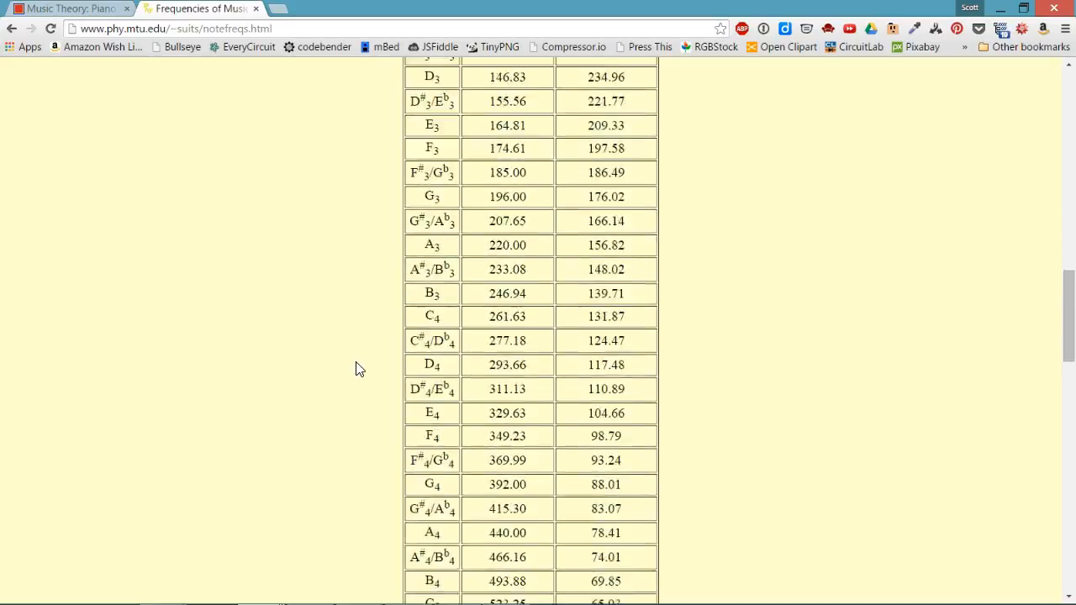
{"action": "scroll", "coordinate": [364, 294], "scroll_direction": "up", "scroll_amount": 1}
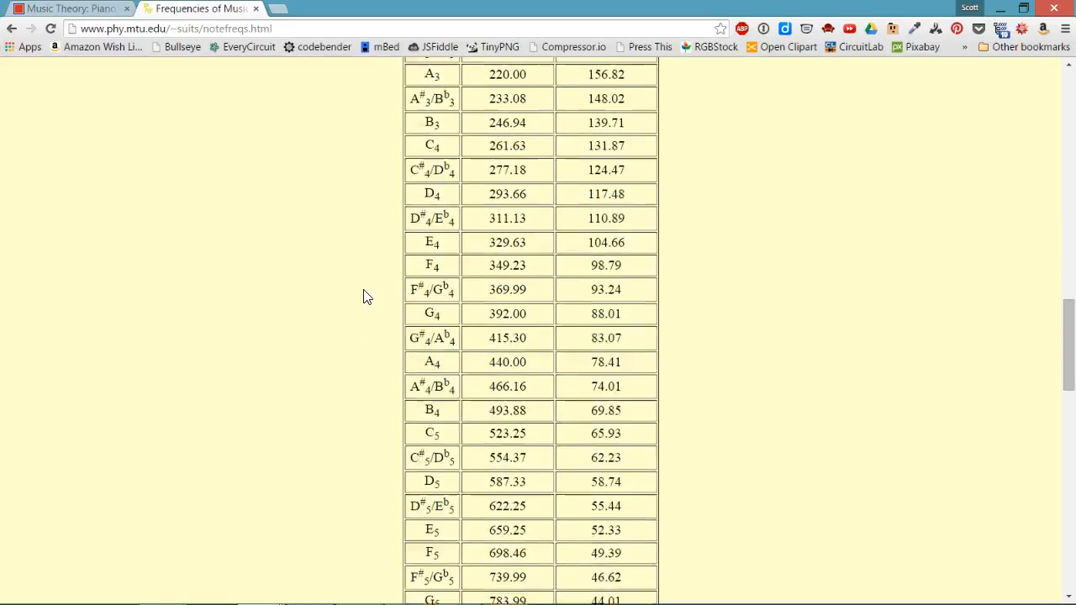
{"action": "scroll", "coordinate": [746, 250], "scroll_direction": "up", "scroll_amount": 1}
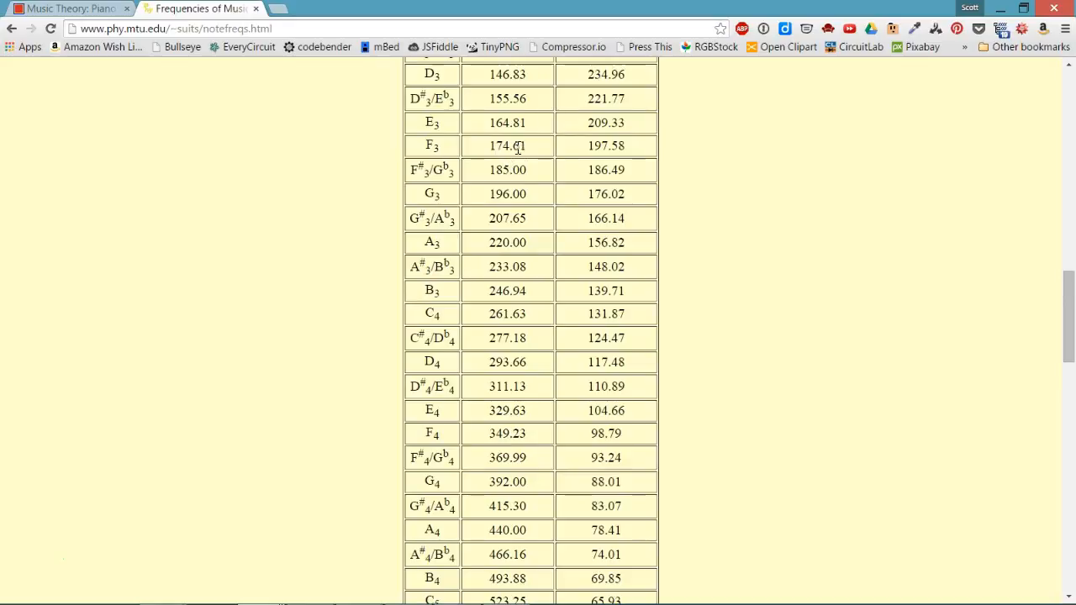
Switch back to Mind WorkStation, set the tone block's note to F3 at 174.61 Hz, and confirm the block.
{"action": "left_click", "coordinate": [1000, 8]}
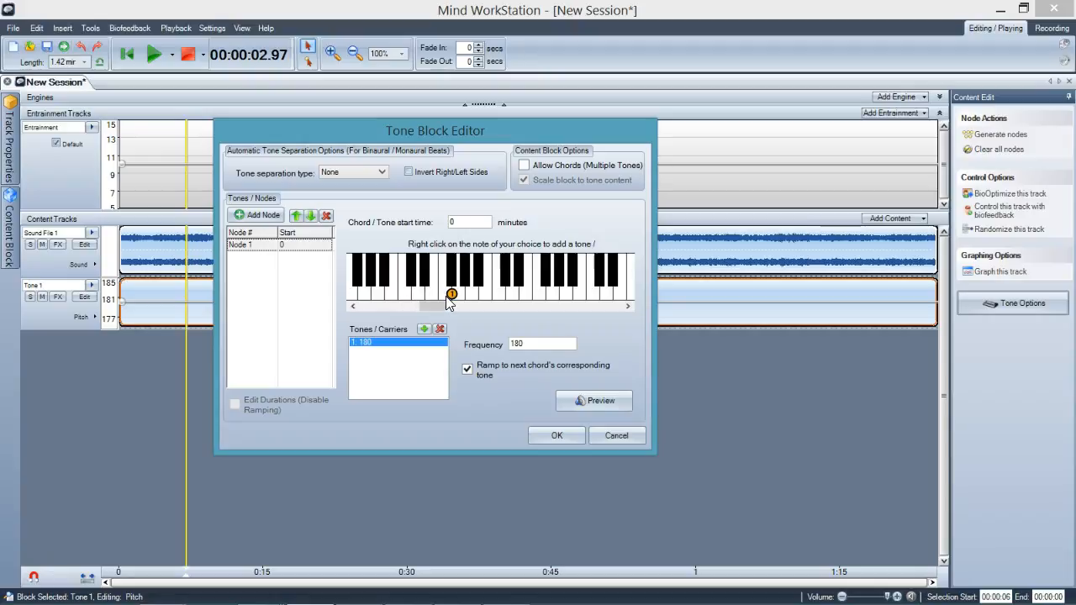
{"action": "left_click_drag", "start_coordinate": [449, 297], "coordinate": [447, 294]}
{"action": "left_click", "coordinate": [558, 435]}
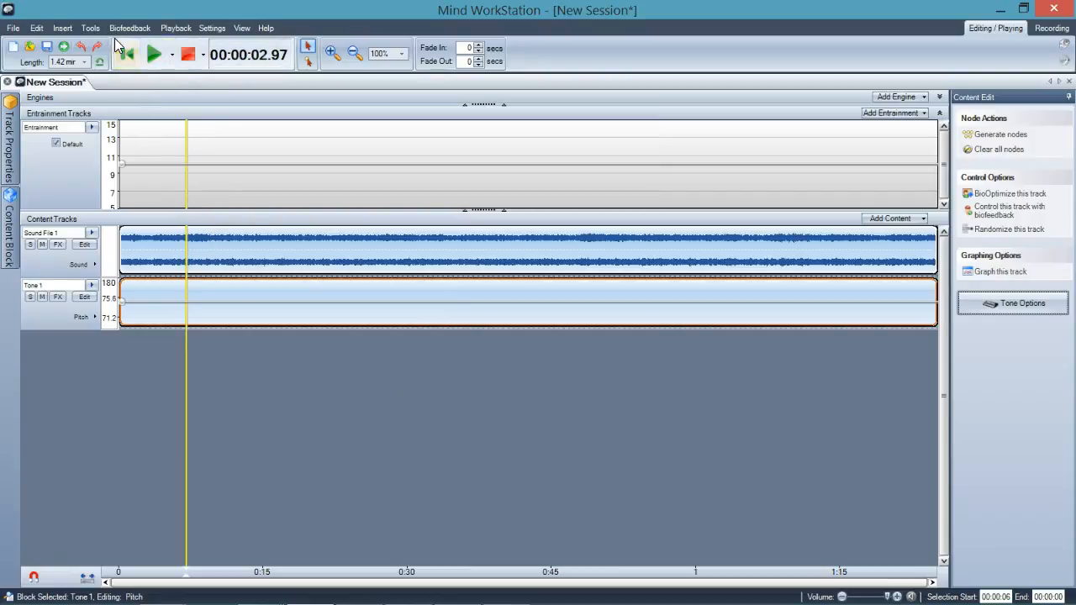
During playback, lower Sound File 1's volume to 22.5 from the start of the track, and return to the session start.
{"action": "left_click", "coordinate": [154, 56]}
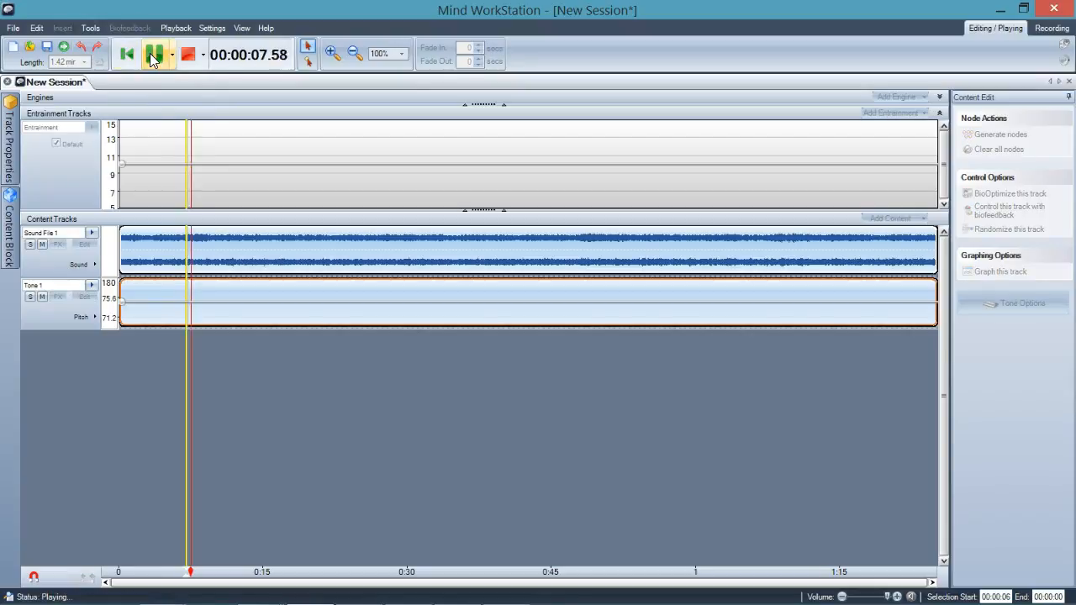
{"action": "left_click", "coordinate": [84, 264]}
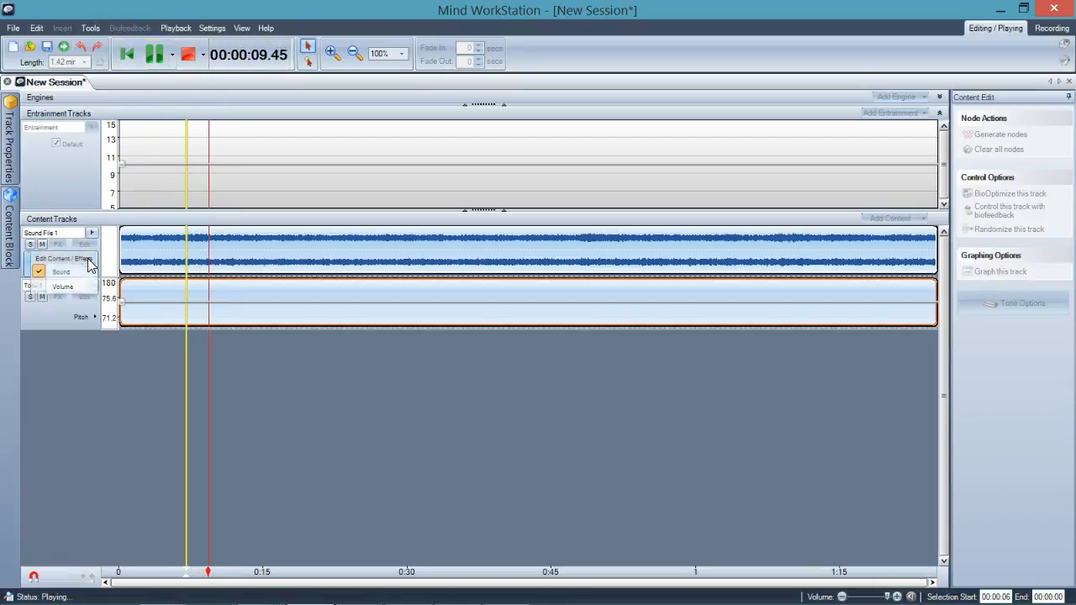
{"action": "left_click", "coordinate": [75, 287]}
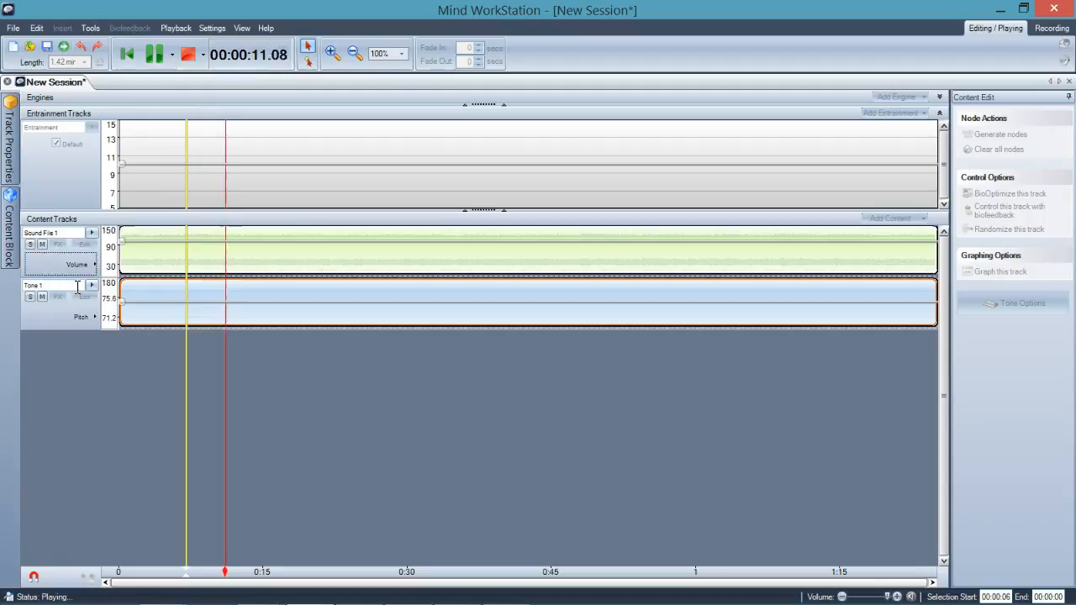
{"action": "left_click", "coordinate": [122, 243]}
{"action": "left_click_drag", "start_coordinate": [121, 243], "coordinate": [122, 268]}
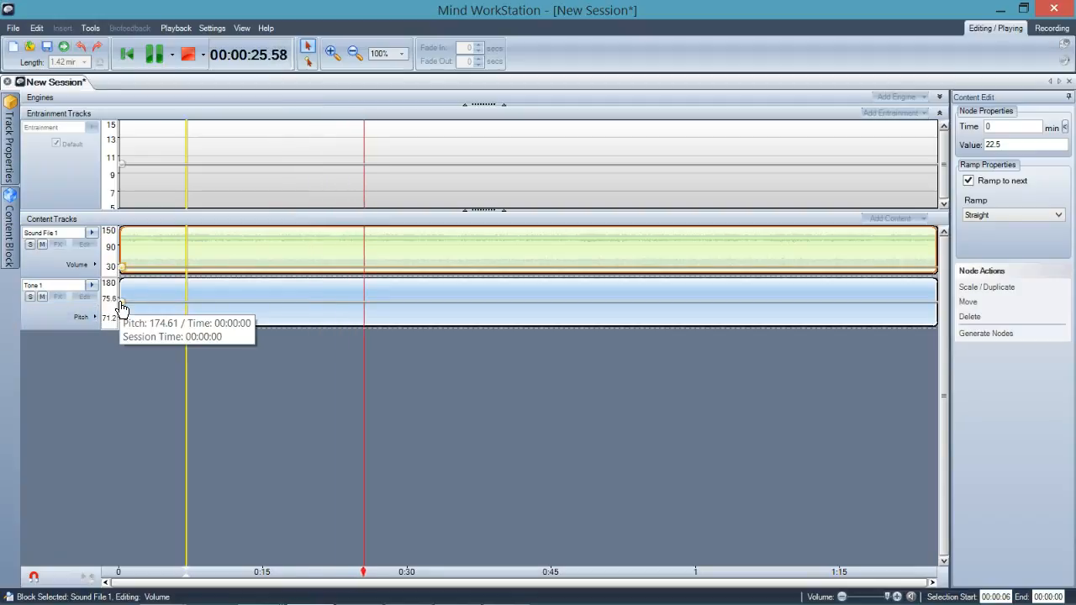
{"action": "left_click", "coordinate": [187, 59]}
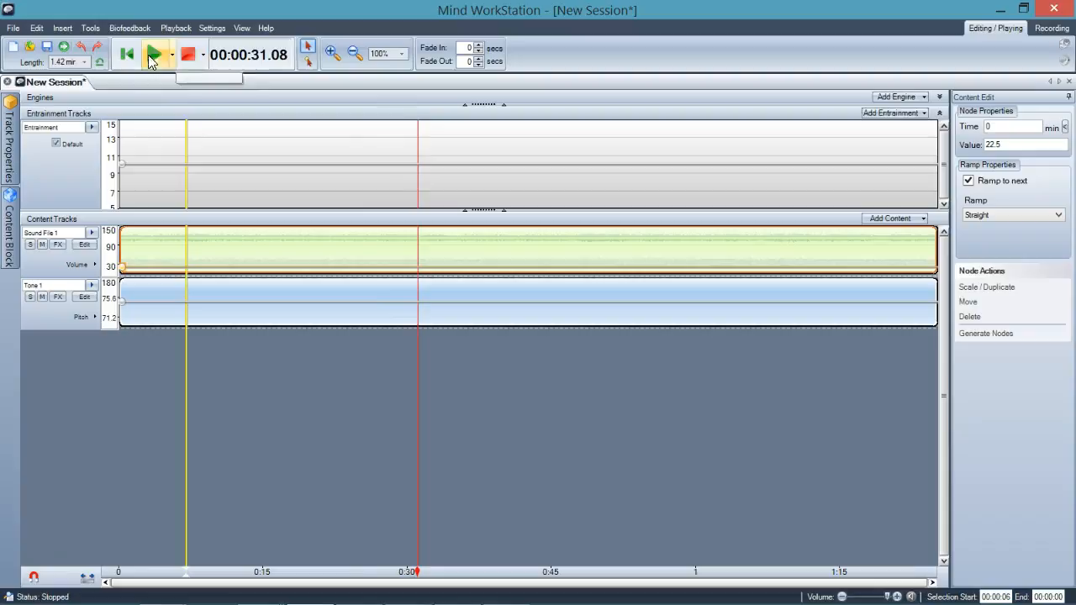
{"action": "left_click", "coordinate": [126, 54]}
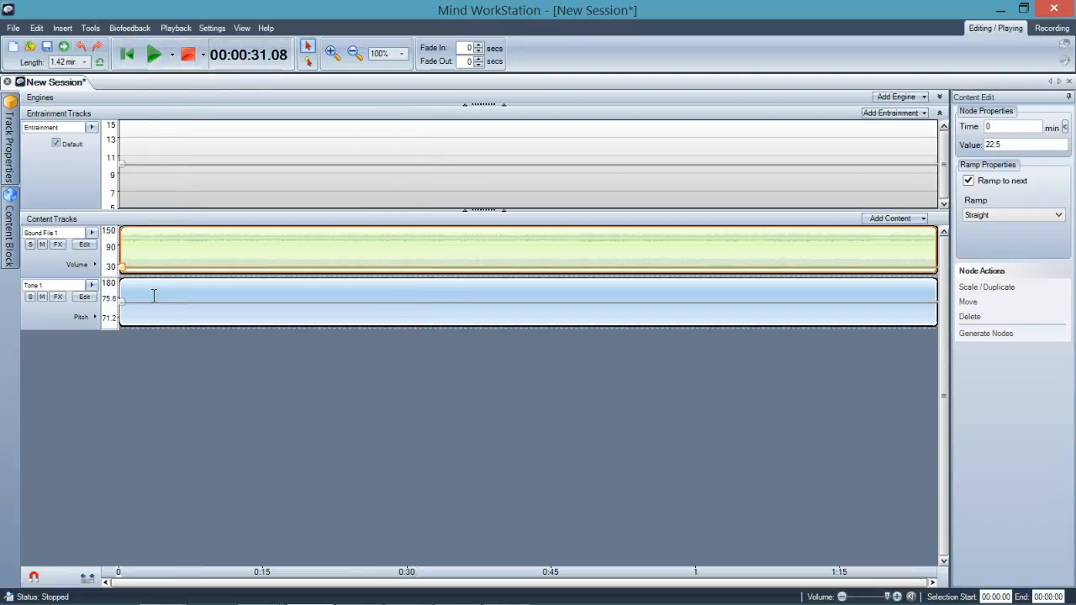
Add the Amplitude Entrainment effect to the Tone 1 track and associate the default entrainment track with it.
{"action": "left_click", "coordinate": [154, 295]}
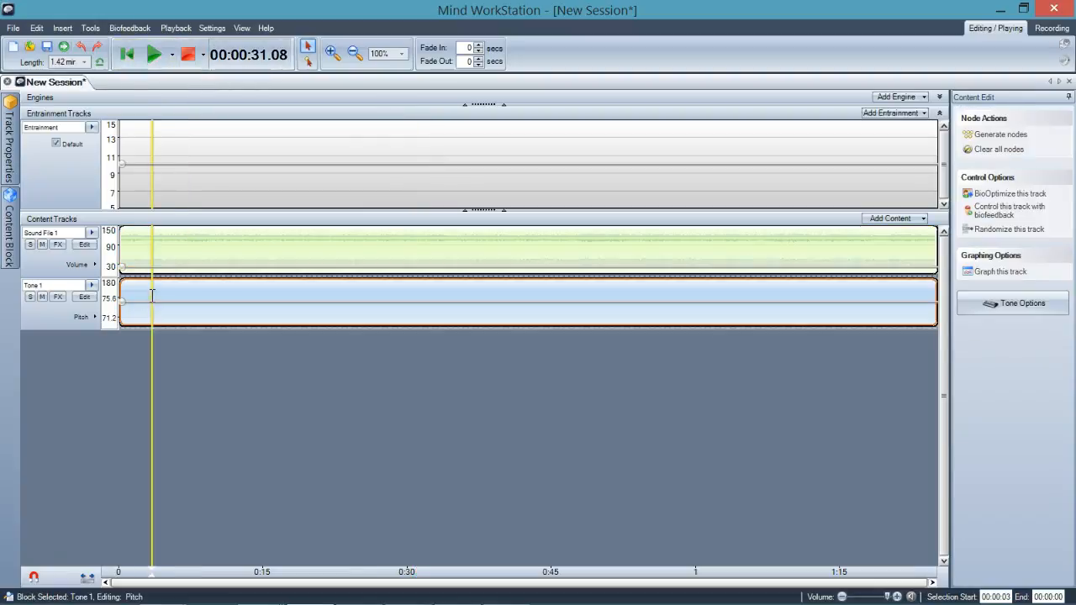
{"action": "left_click", "coordinate": [58, 296]}
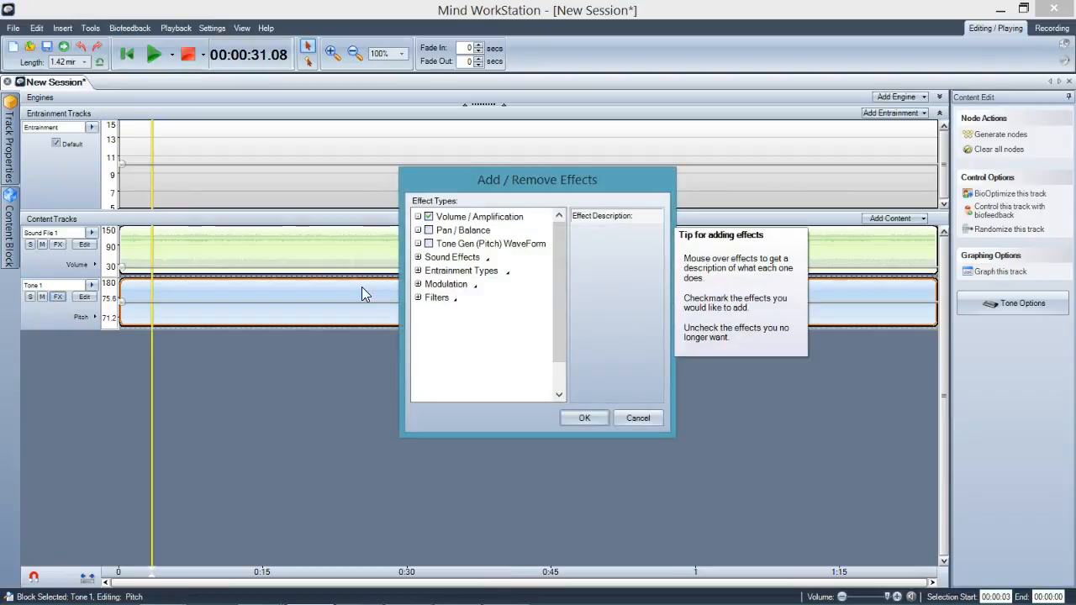
{"action": "mouse_move", "coordinate": [437, 288]}
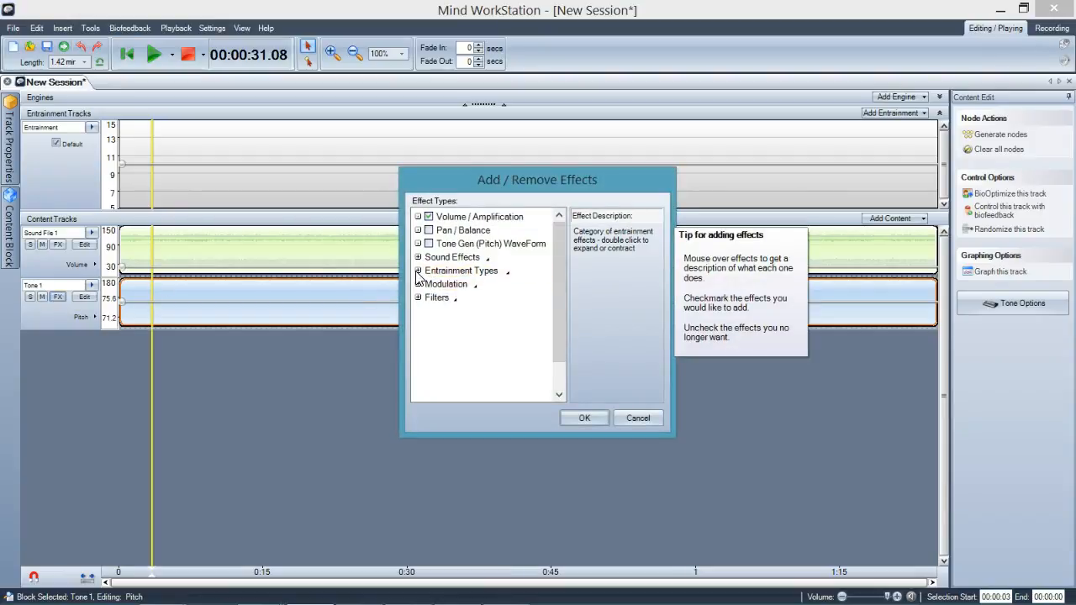
{"action": "left_click", "coordinate": [418, 271]}
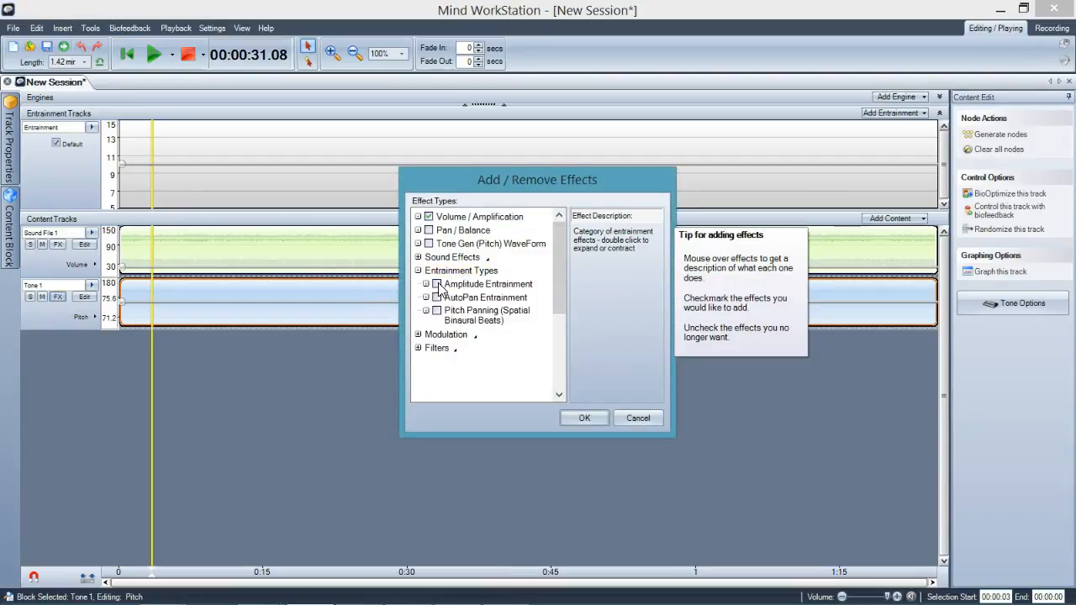
{"action": "left_click", "coordinate": [436, 284]}
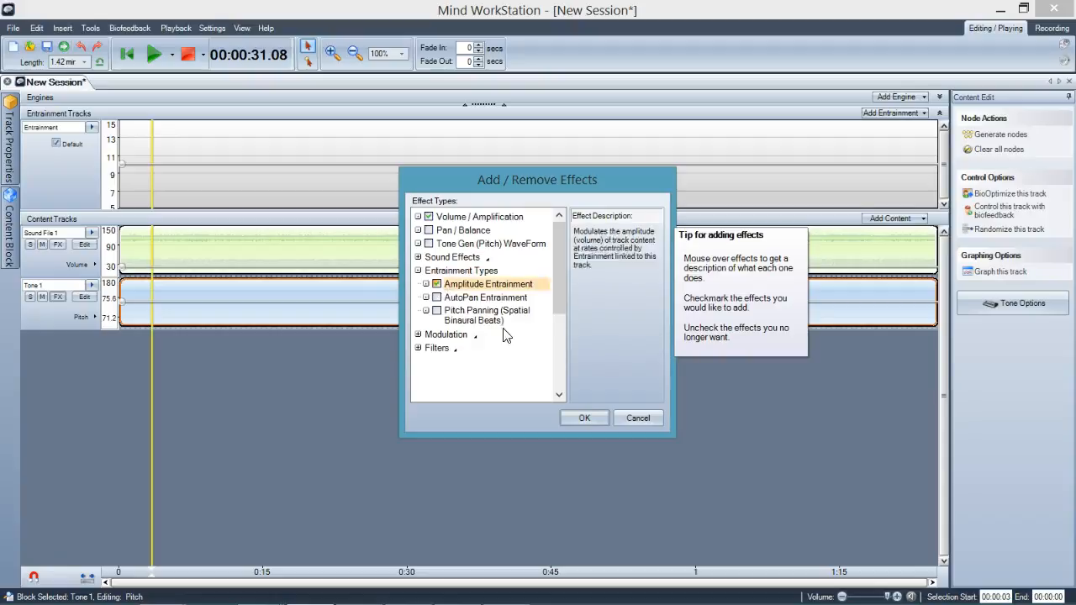
{"action": "left_click", "coordinate": [580, 414]}
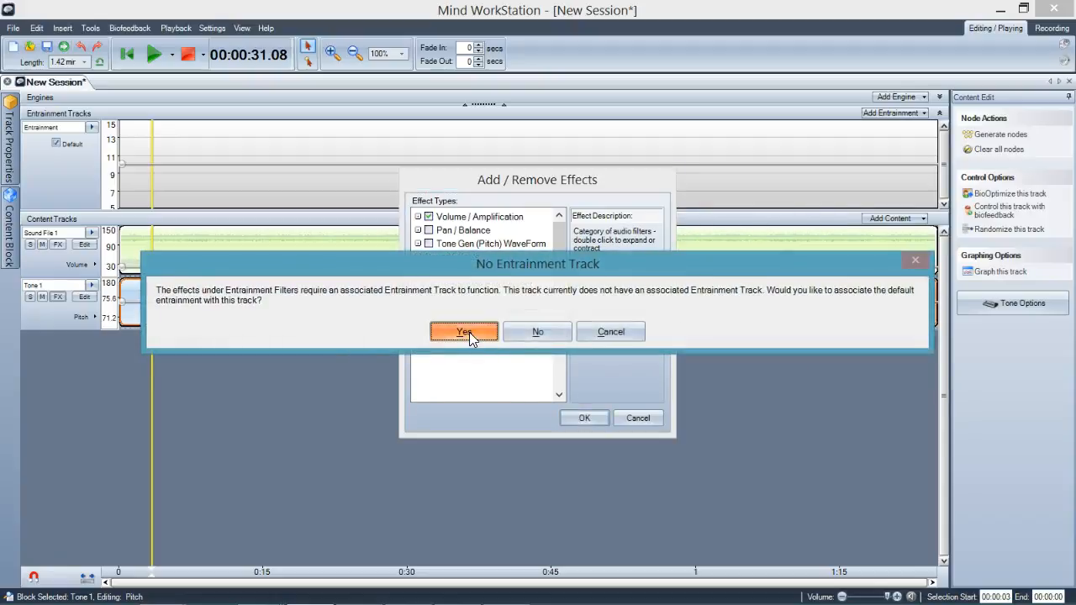
{"action": "left_click", "coordinate": [464, 332]}
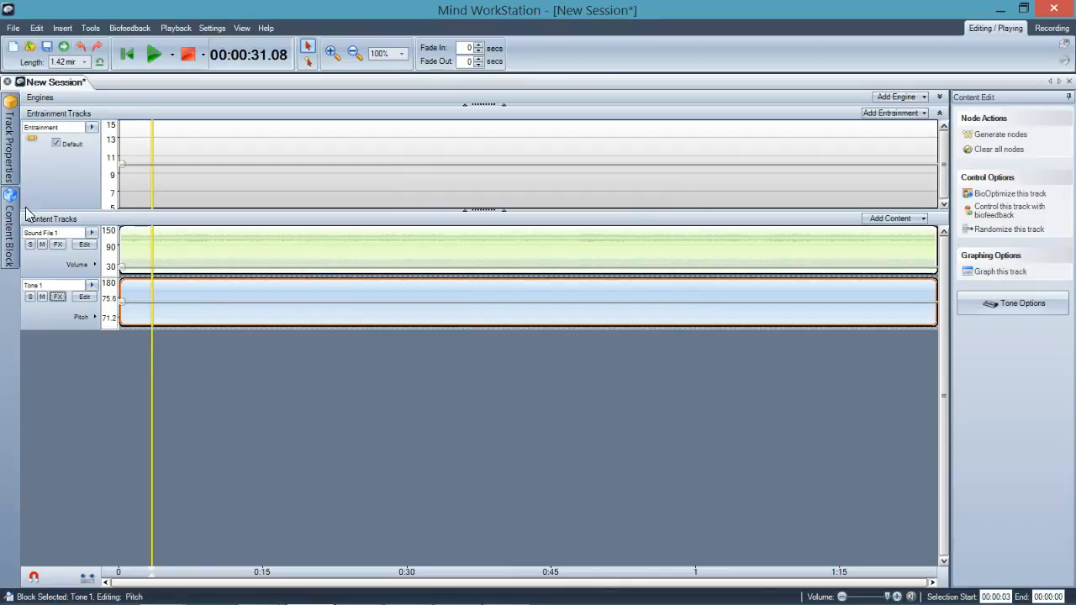
Play the session to hear the tone with entrainment, and stop and return to the start.
{"action": "left_click", "coordinate": [10, 172]}
{"action": "left_click", "coordinate": [149, 58]}
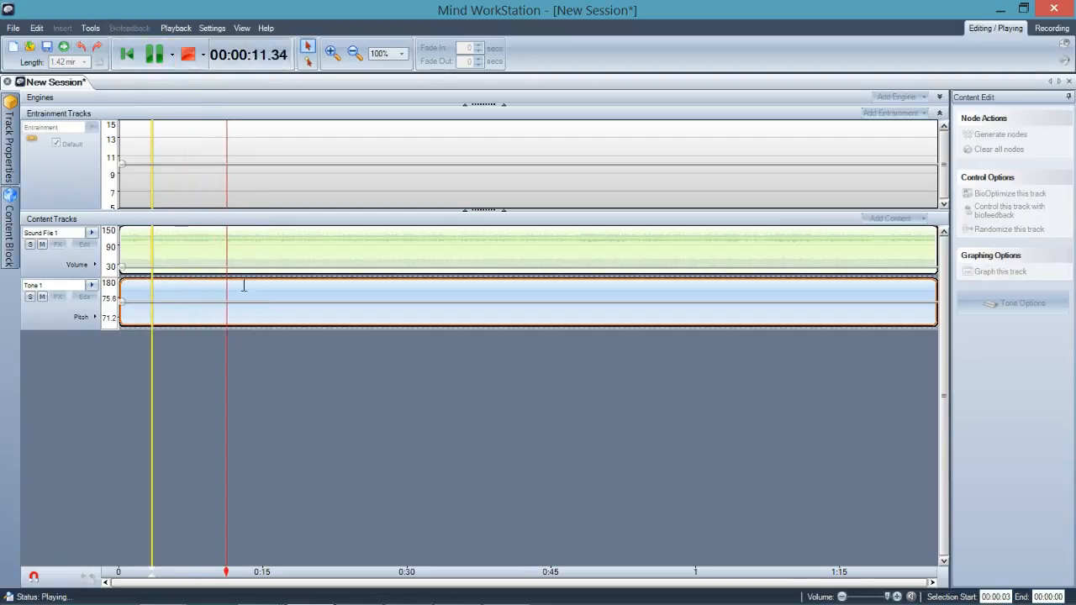
{"action": "left_click", "coordinate": [185, 57]}
{"action": "left_click", "coordinate": [127, 56]}
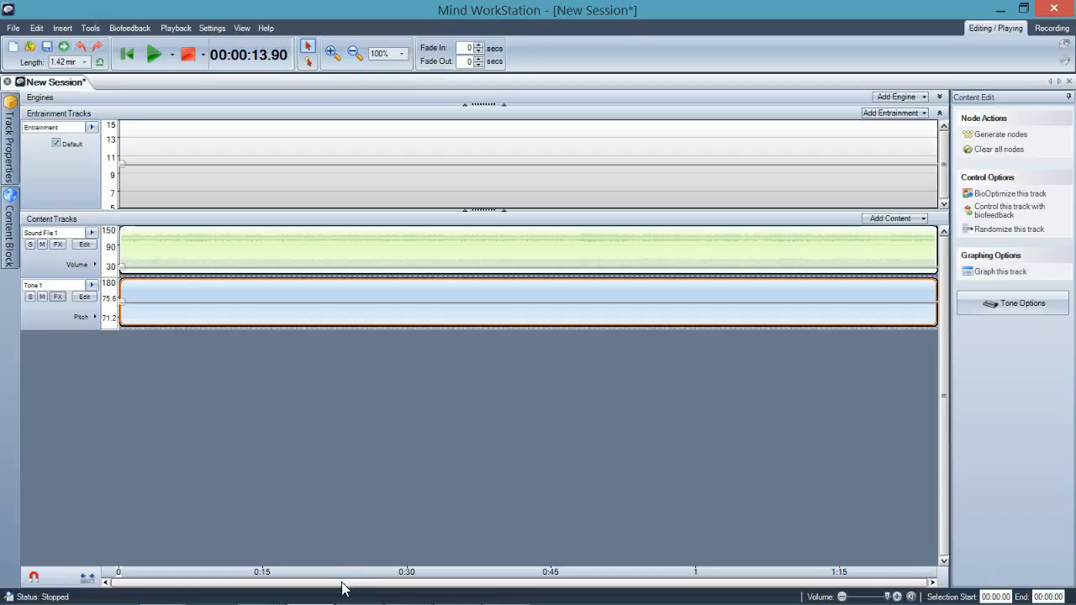
Switch to Chrome and bring up the Music Theory: Piano Chords & Scales online calculator.
{"action": "mouse_move", "coordinate": [268, 598]}
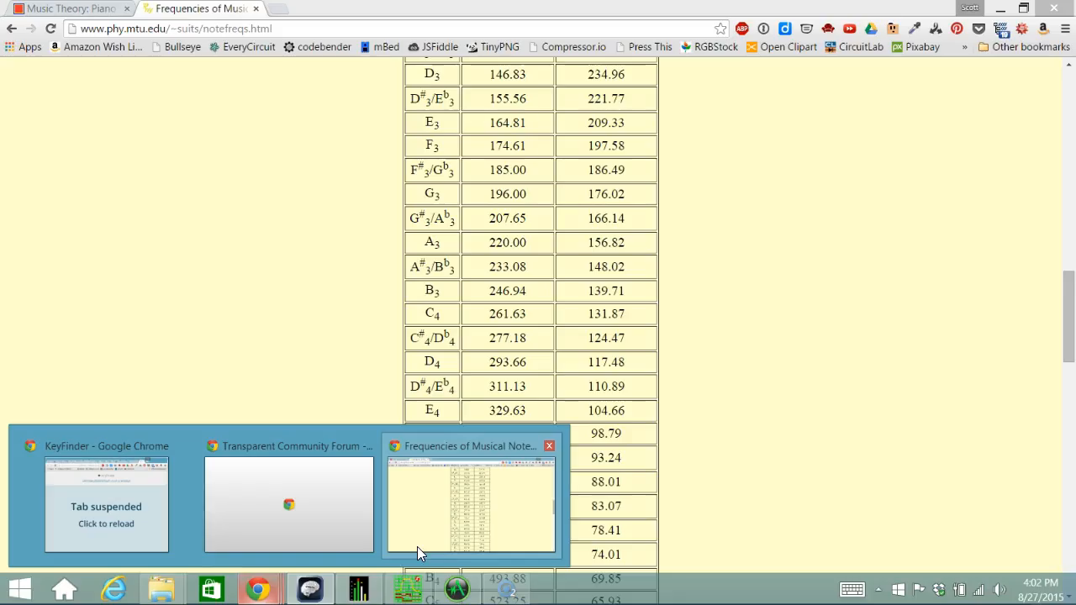
{"action": "left_click", "coordinate": [417, 546]}
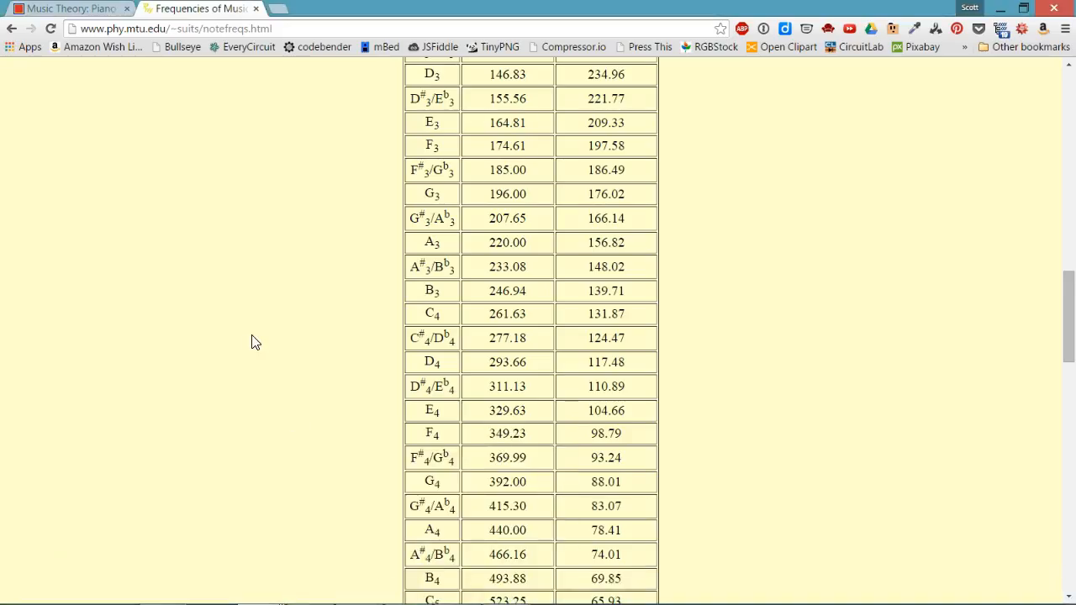
{"action": "left_click", "coordinate": [74, 10]}
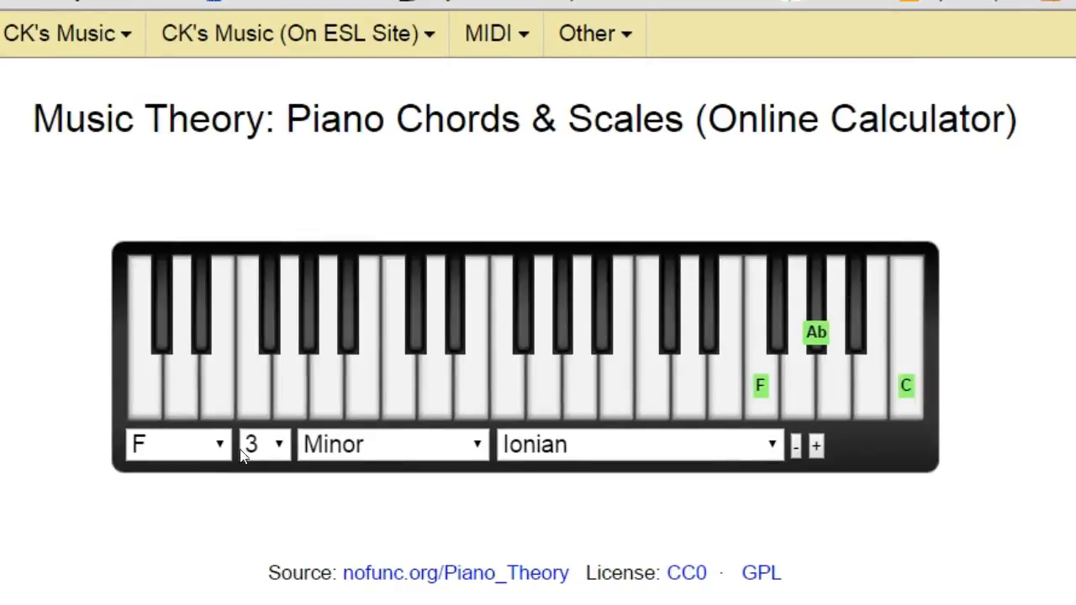
Look up the notes of the F minor chord in octave 3 on the piano calculator.
{"action": "left_click", "coordinate": [186, 452]}
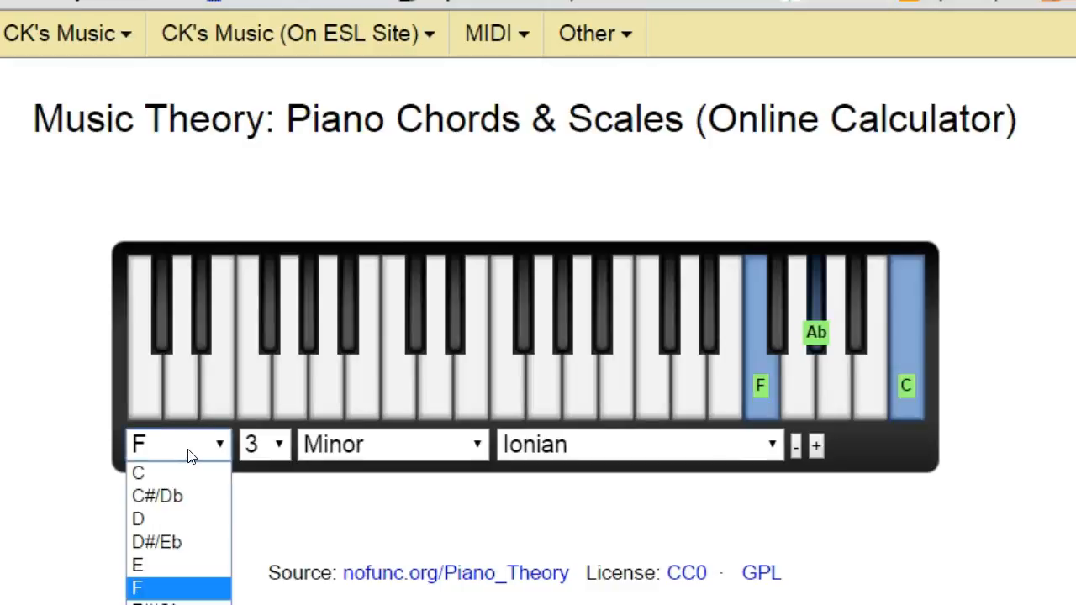
{"action": "left_click", "coordinate": [162, 586]}
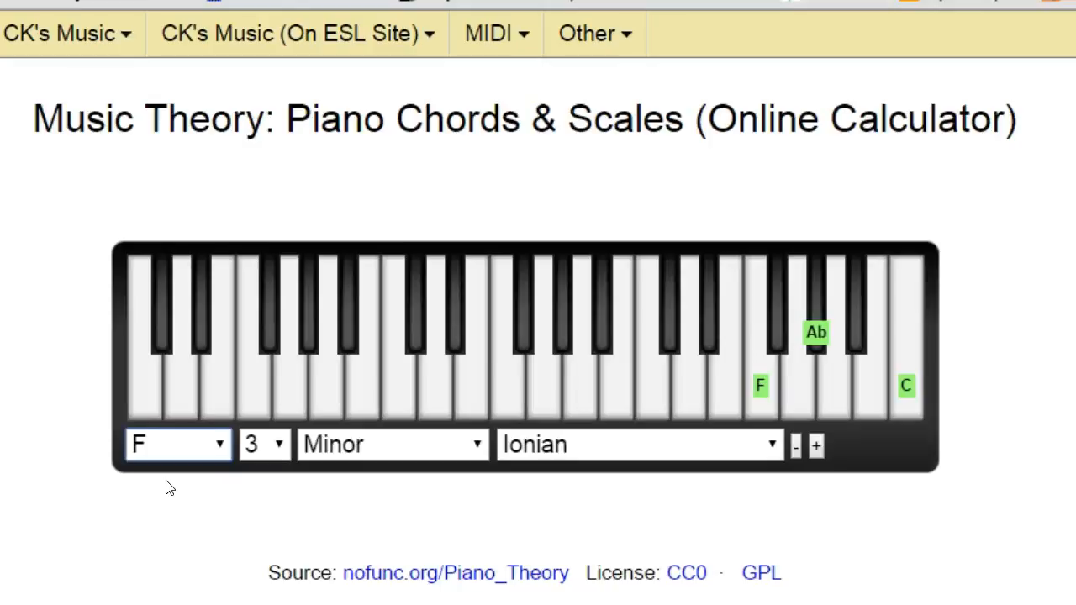
{"action": "left_click", "coordinate": [258, 444]}
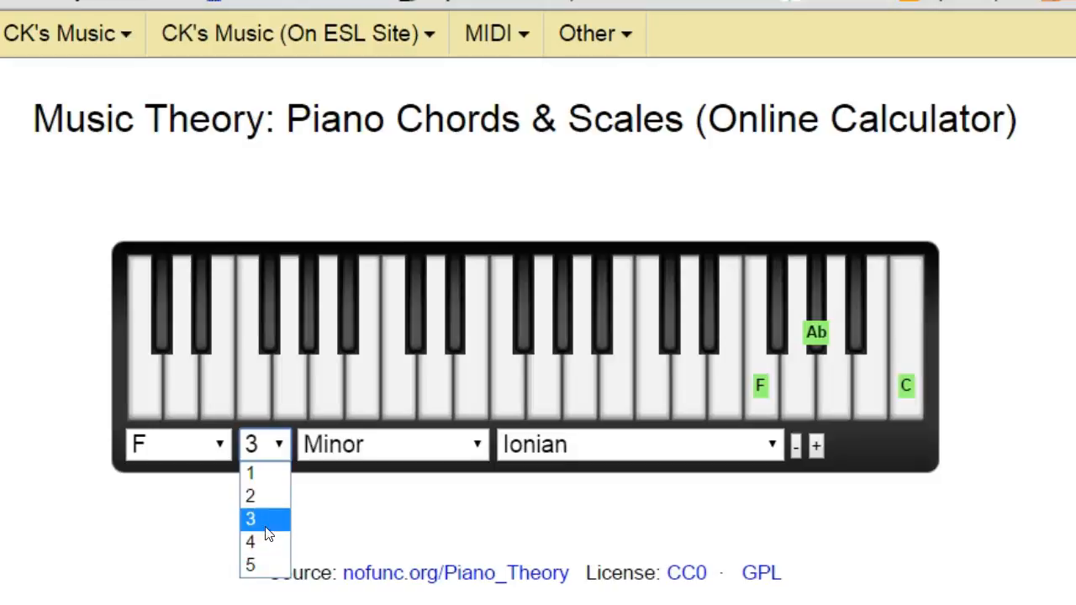
{"action": "left_click", "coordinate": [267, 521]}
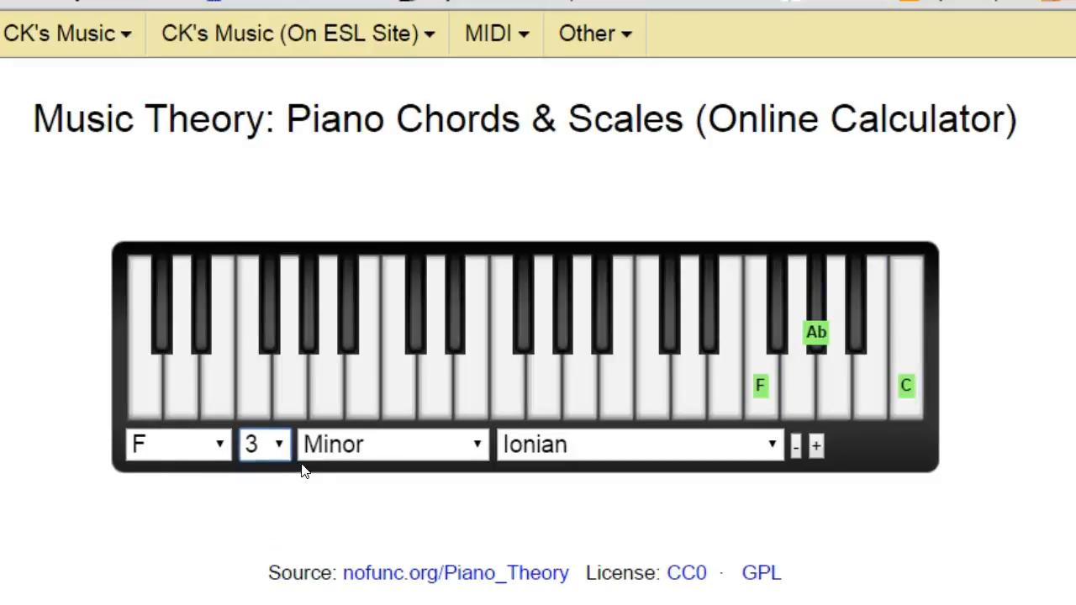
{"action": "left_click", "coordinate": [370, 448]}
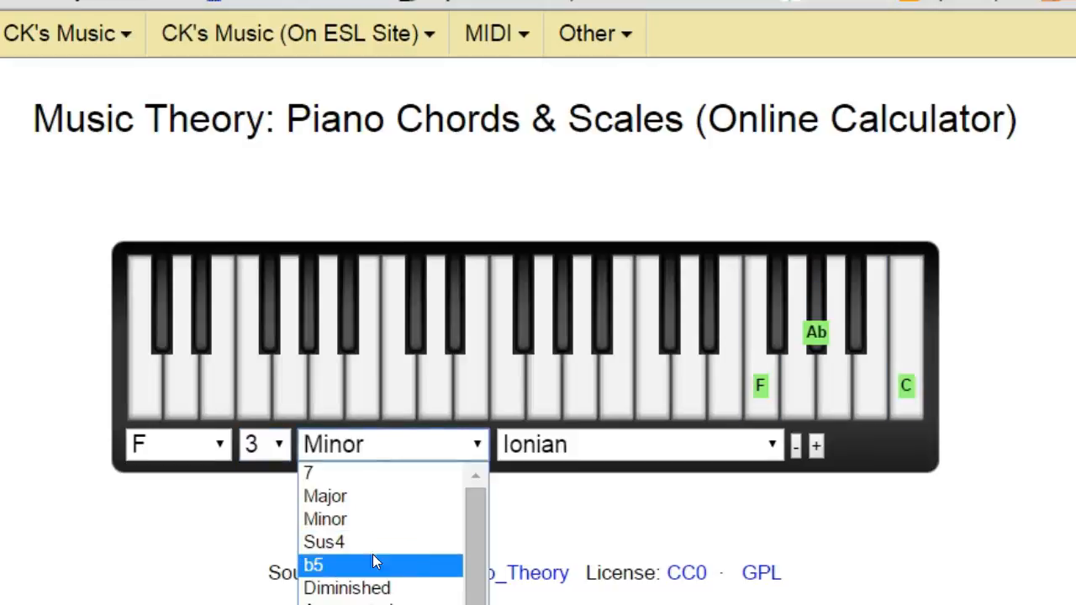
{"action": "mouse_move", "coordinate": [470, 541]}
{"action": "left_mouse_down"}
{"action": "mouse_move", "coordinate": [470, 604]}
{"action": "mouse_move", "coordinate": [474, 521]}
{"action": "left_mouse_up"}
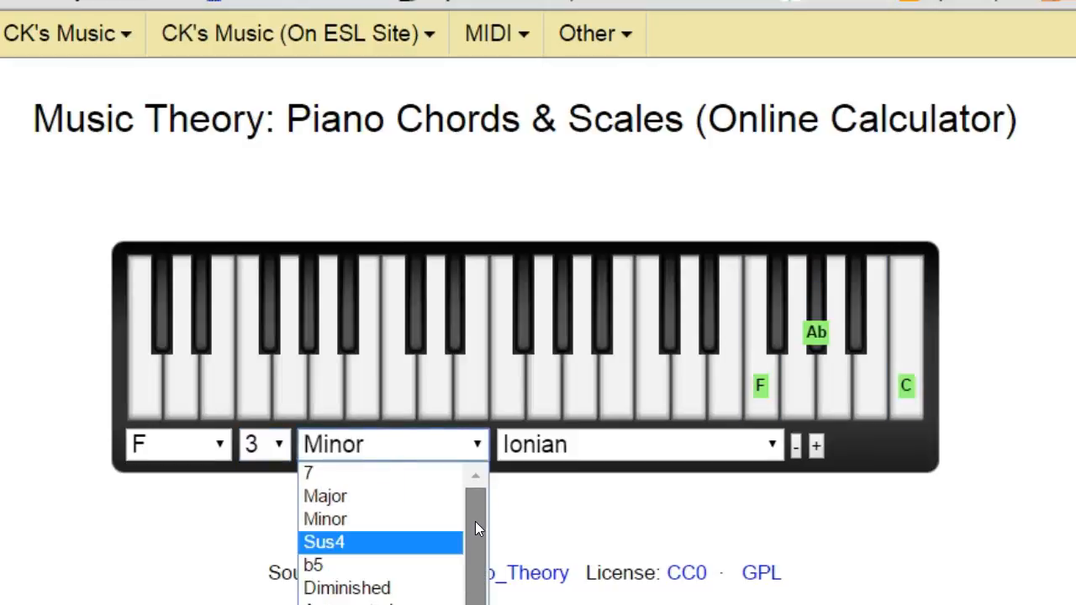
{"action": "left_click", "coordinate": [432, 527]}
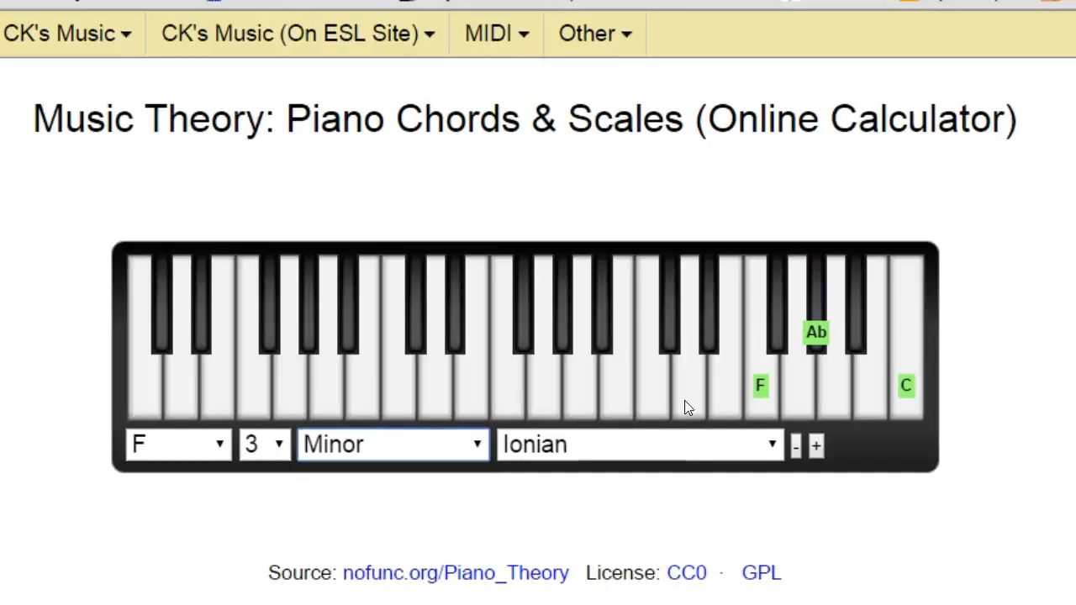
Choose the Aeolian scale to show the notes of the F natural minor scale.
{"action": "left_click", "coordinate": [706, 449]}
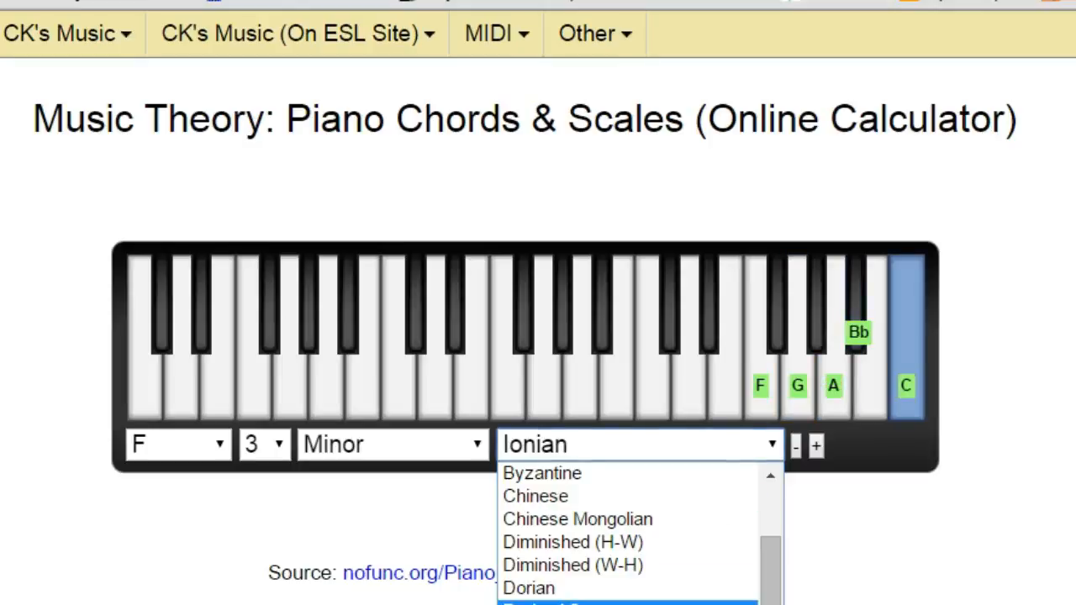
{"action": "scroll", "coordinate": [765, 576], "scroll_direction": "up", "scroll_amount": 3}
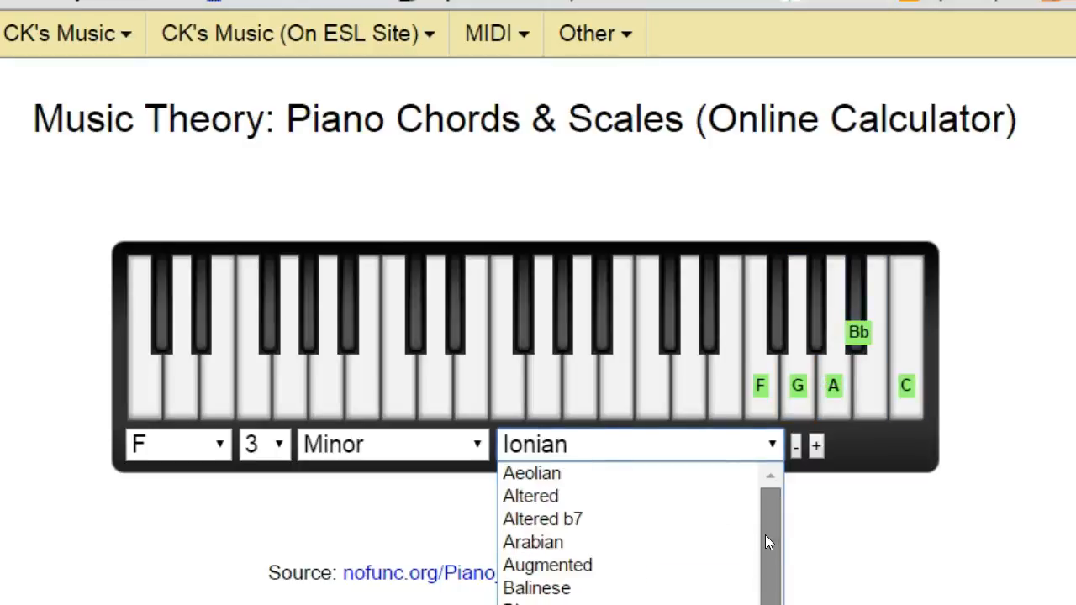
{"action": "left_click", "coordinate": [667, 483]}
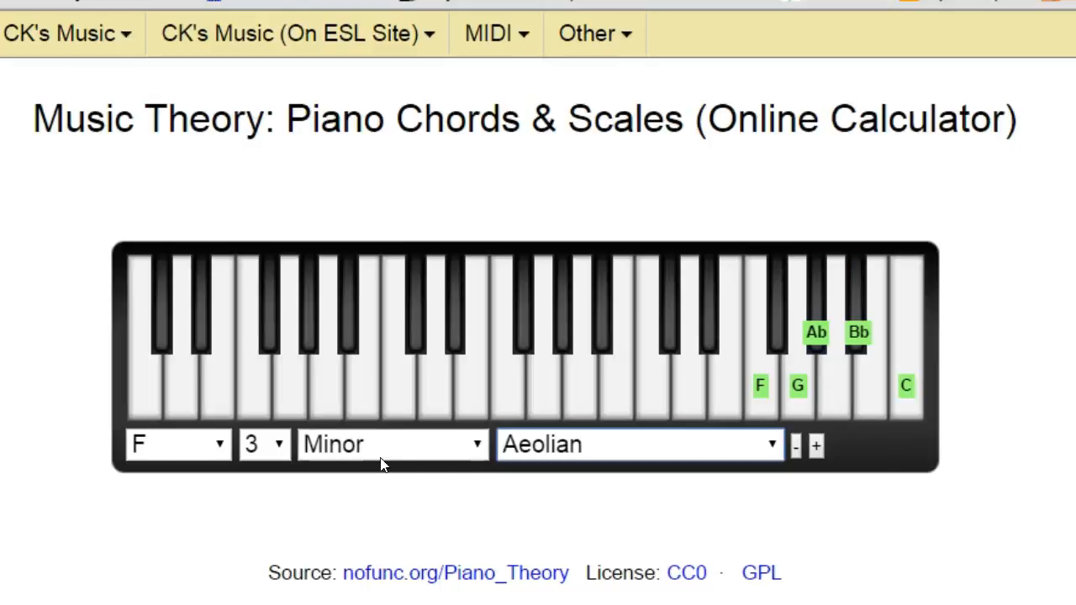
Compare the F minor chord's notes with the F Aeolian scale's notes, ending on the chord.
{"action": "left_click", "coordinate": [401, 448]}
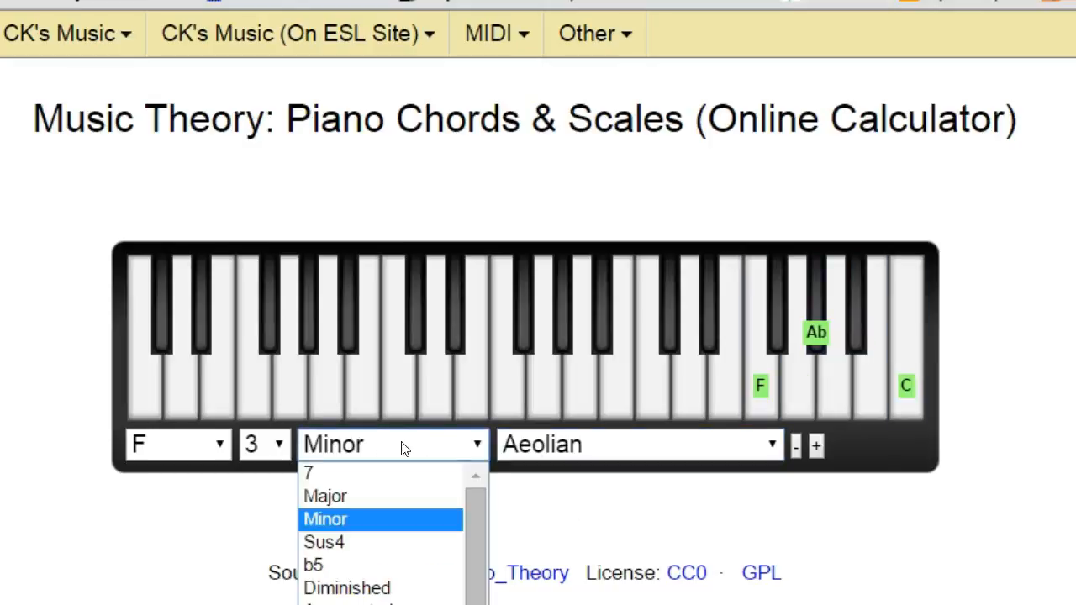
{"action": "left_click", "coordinate": [402, 448]}
{"action": "left_click", "coordinate": [522, 446]}
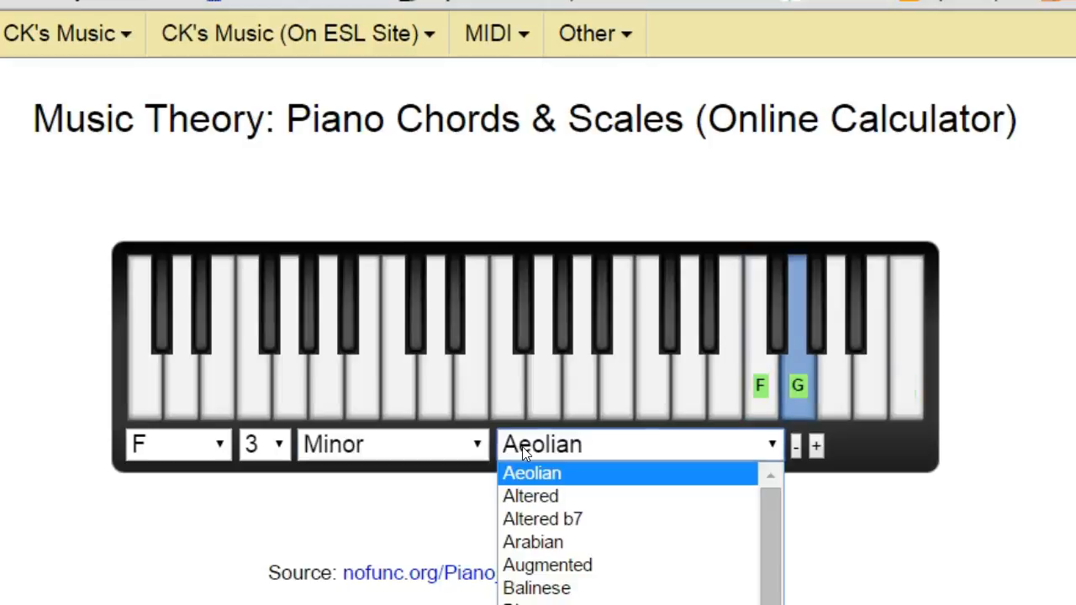
{"action": "left_click", "coordinate": [408, 449]}
{"action": "left_click", "coordinate": [406, 452]}
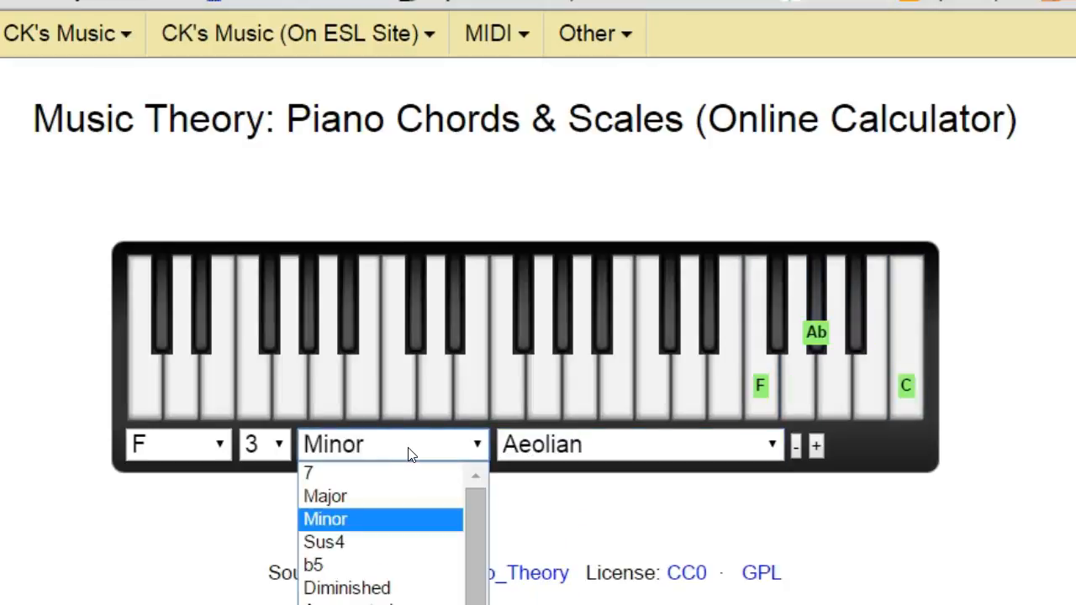
{"action": "left_click", "coordinate": [532, 444]}
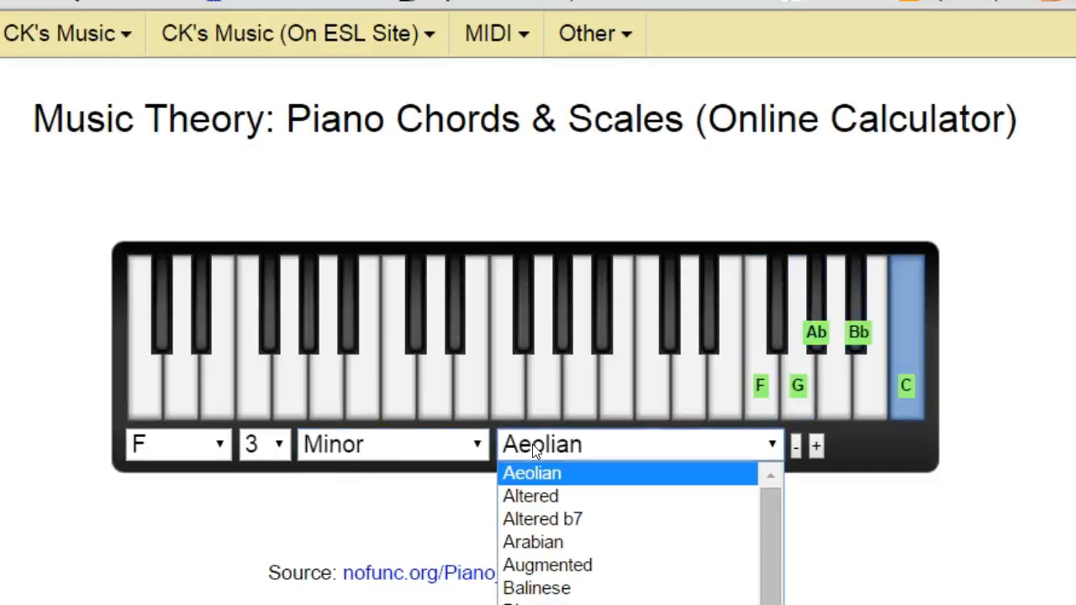
{"action": "left_click", "coordinate": [405, 449]}
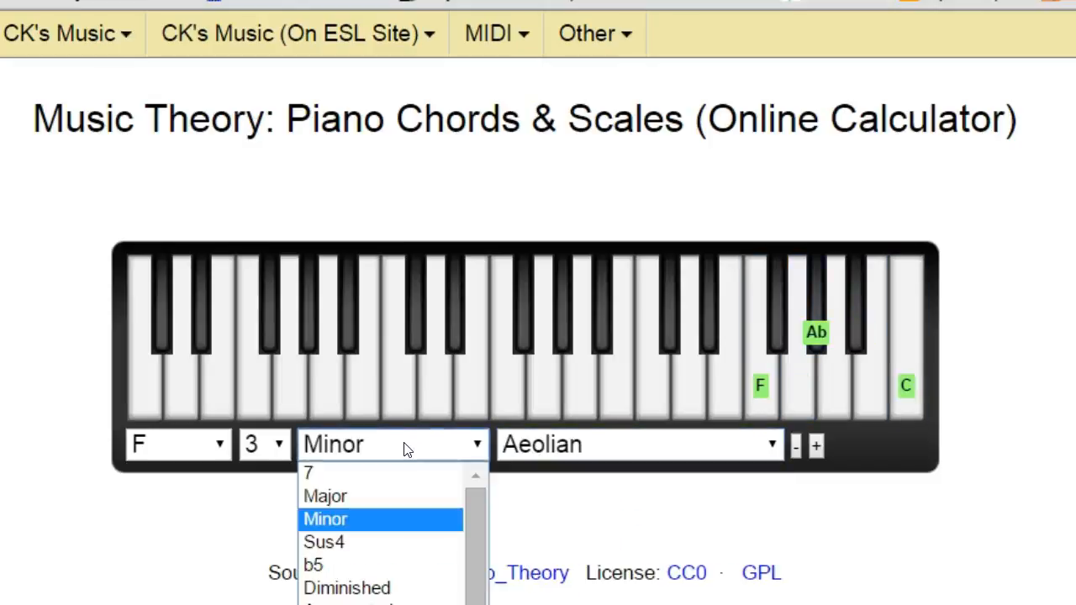
{"action": "left_click", "coordinate": [160, 598]}
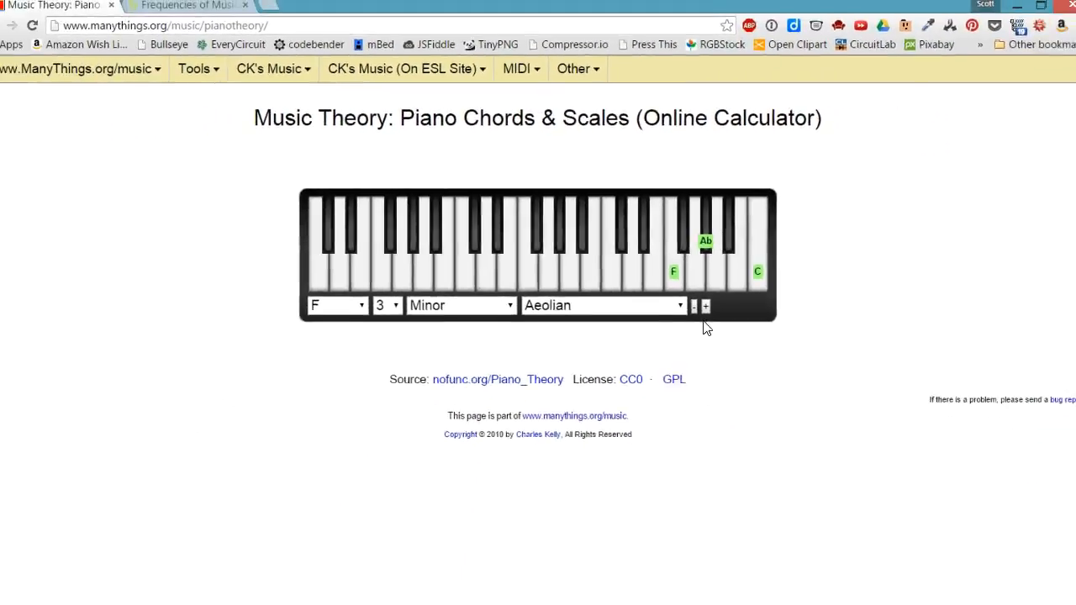
Switch back to Mind WorkStation and open the Tone 1 block's tone options.
{"action": "left_click", "coordinate": [1000, 8]}
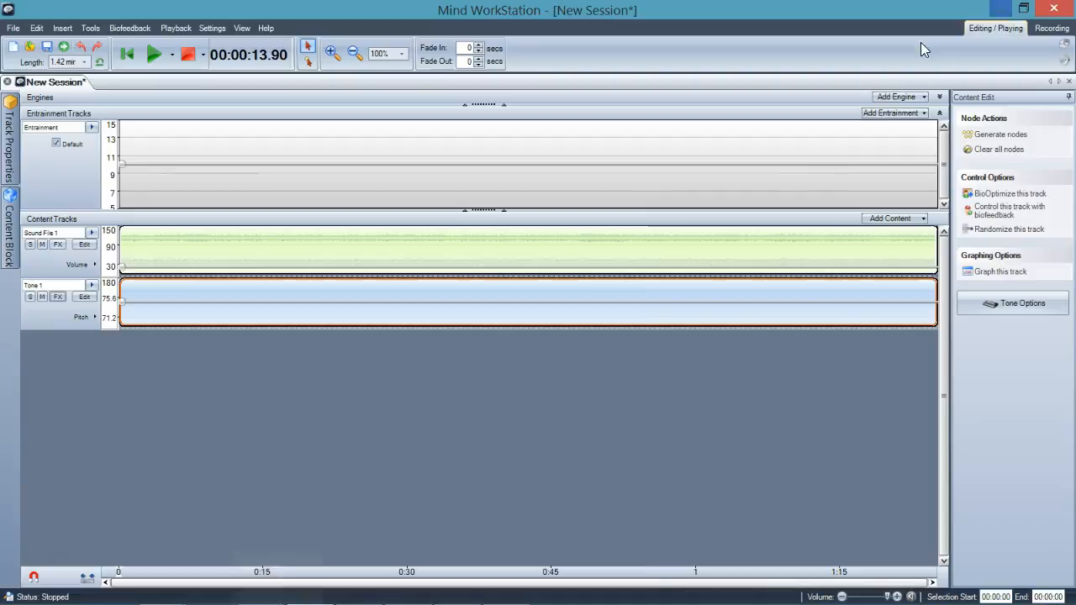
{"action": "left_click", "coordinate": [381, 370]}
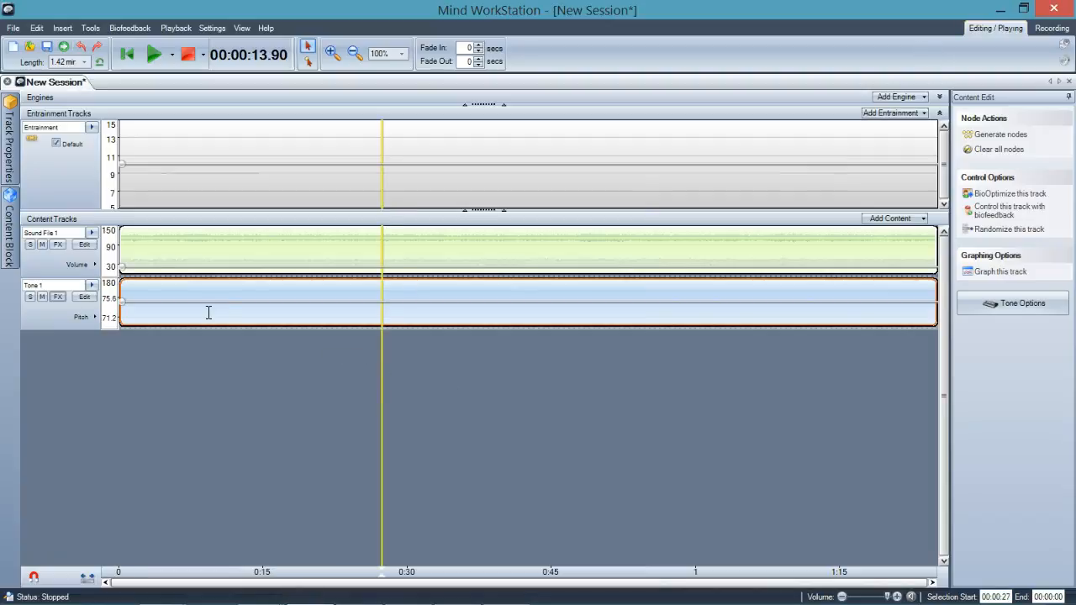
{"action": "double_click", "coordinate": [441, 317]}
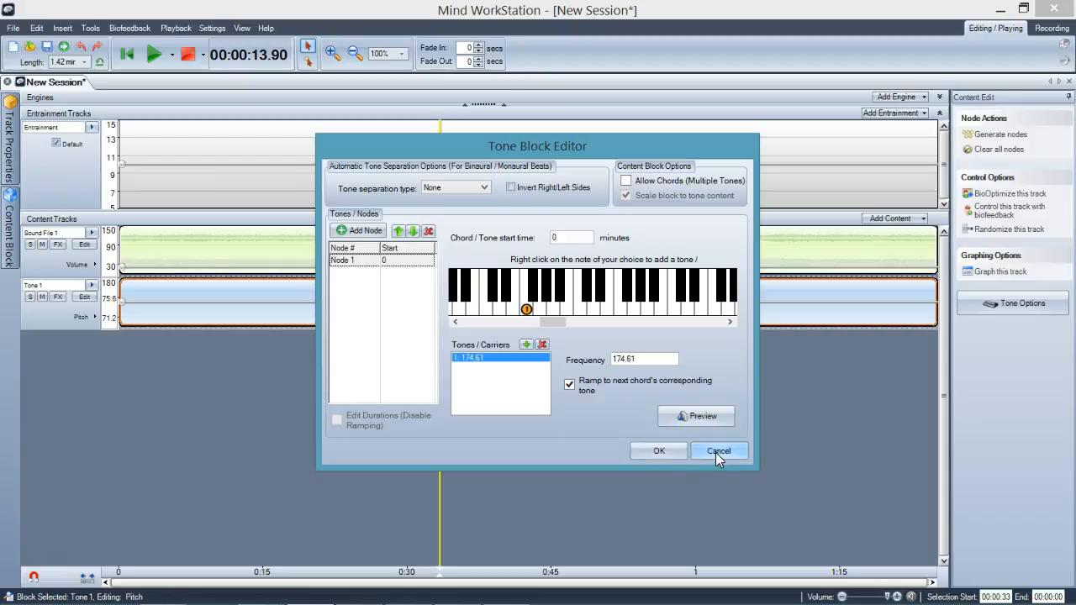
{"action": "left_click", "coordinate": [717, 451]}
{"action": "left_click", "coordinate": [1011, 308]}
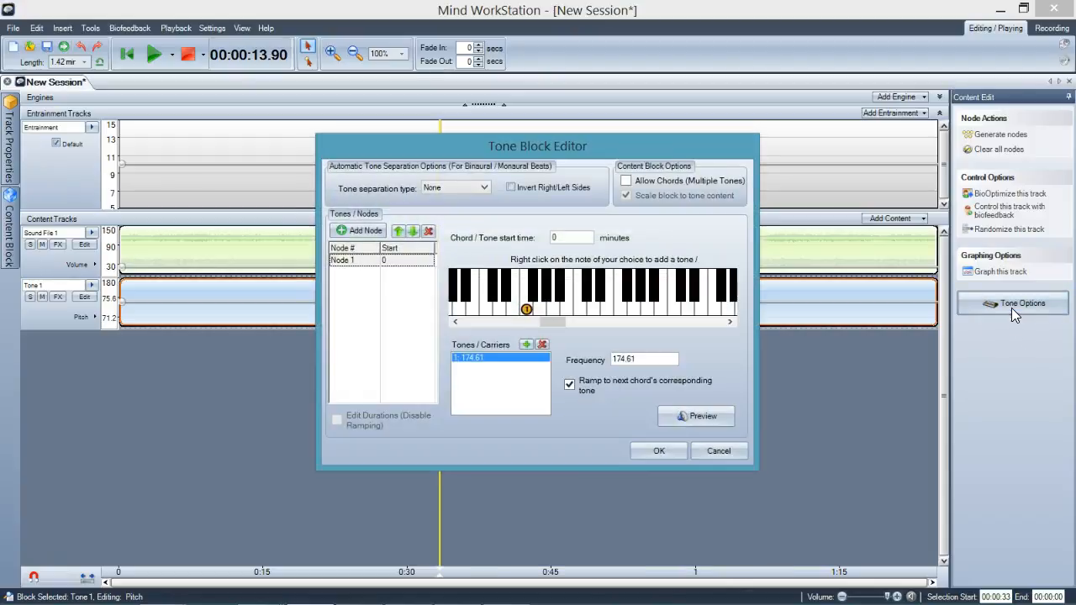
{"action": "left_click_drag", "start_coordinate": [613, 145], "coordinate": [495, 133]}
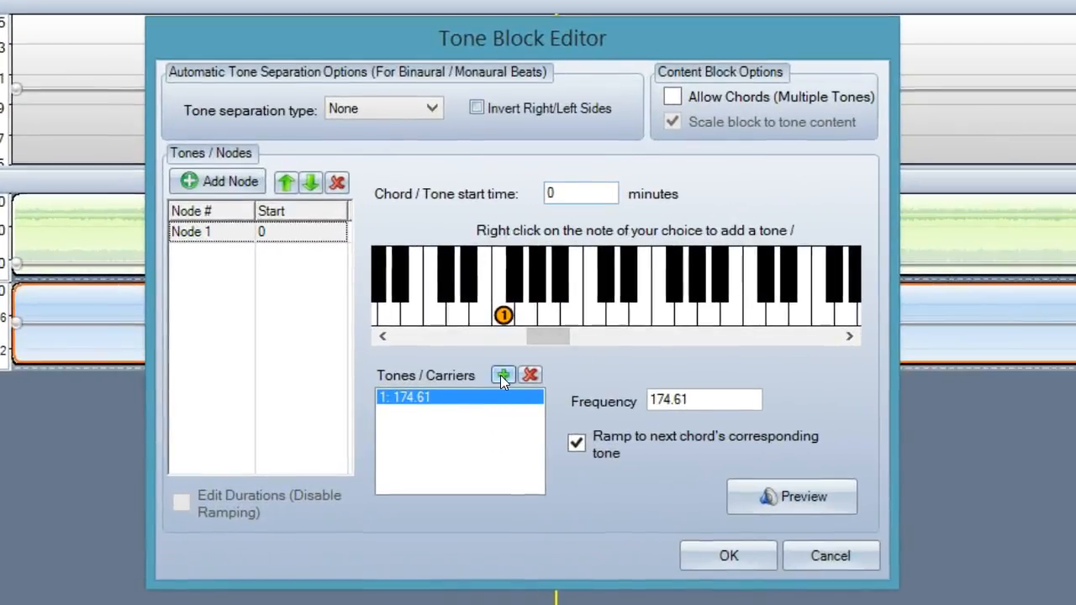
Add a second tone at 207.65 to Node 1 and recheck the F minor chord's notes in Chrome's piano calculator.
{"action": "left_click", "coordinate": [502, 375]}
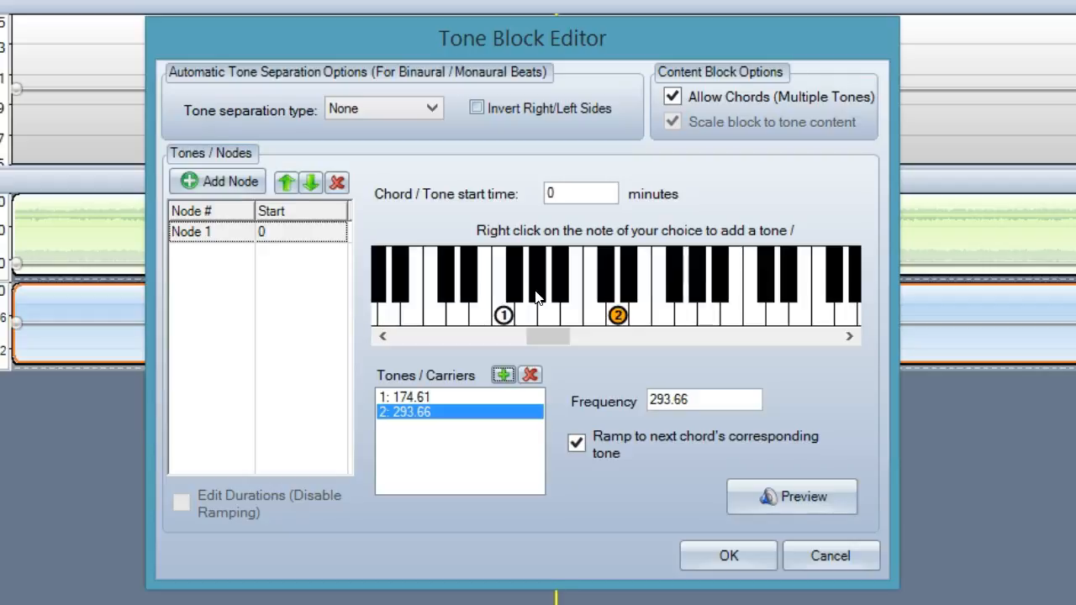
{"action": "left_click_drag", "start_coordinate": [616, 316], "coordinate": [540, 296]}
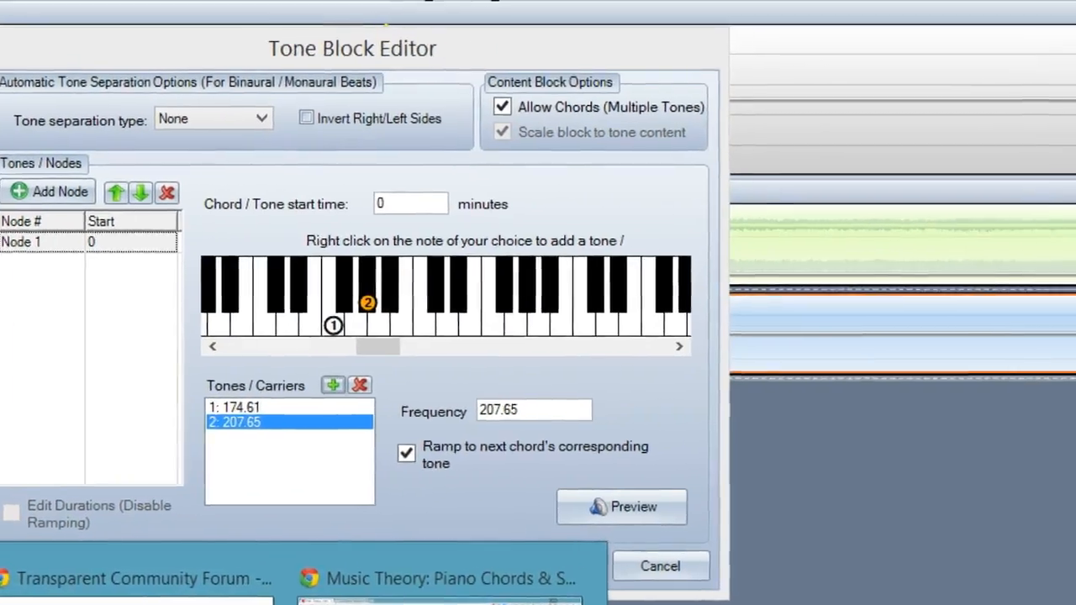
{"action": "left_click", "coordinate": [384, 579]}
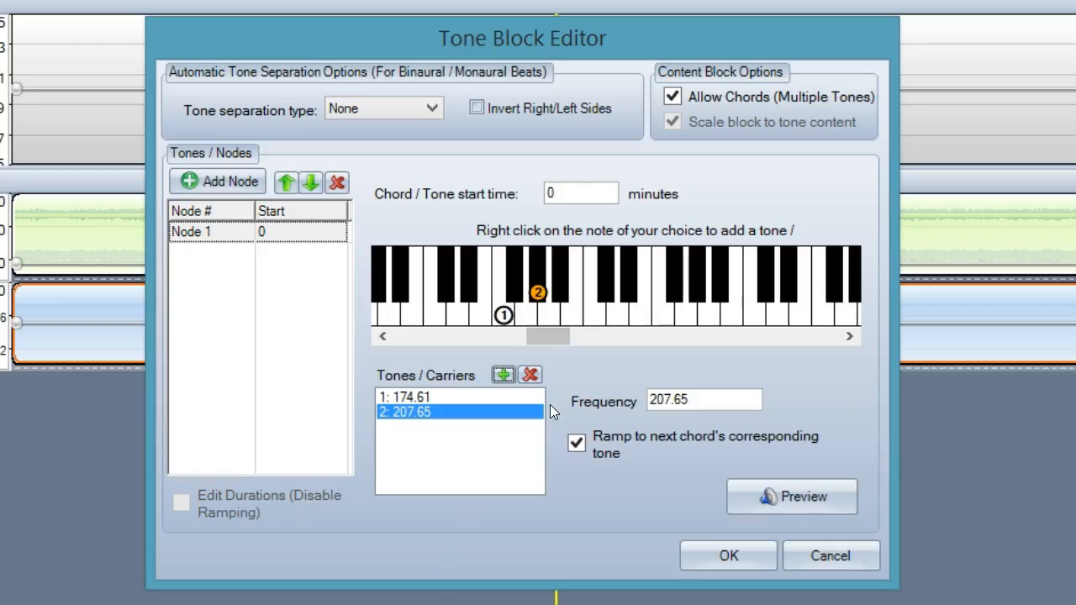
Add a third tone at 261.63 to Node 1, preview the chord, and accept the tone block changes.
{"action": "left_click", "coordinate": [504, 375]}
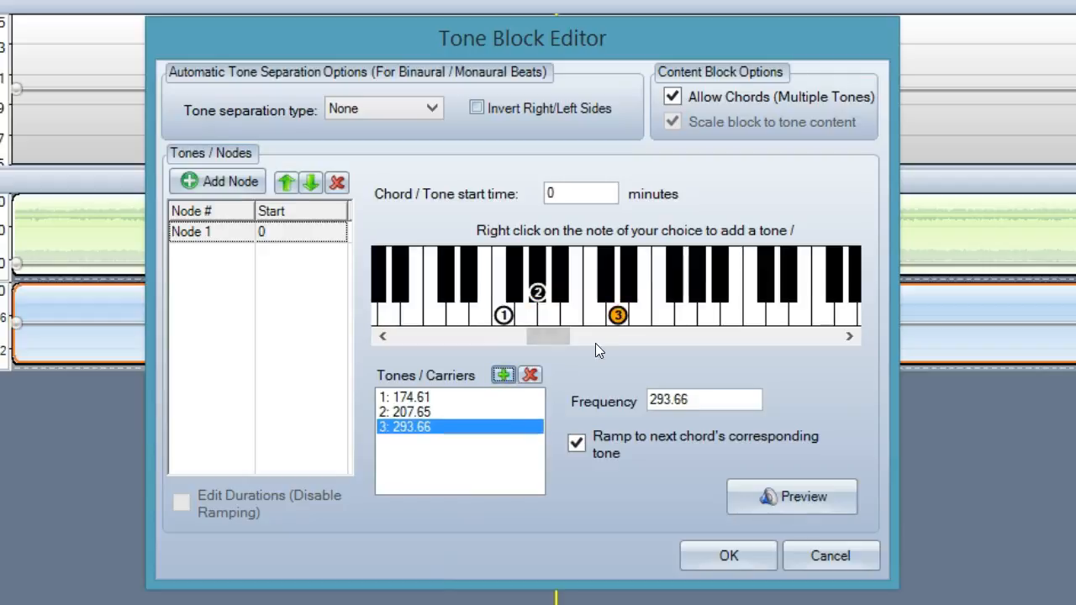
{"action": "left_click_drag", "start_coordinate": [617, 318], "coordinate": [598, 319]}
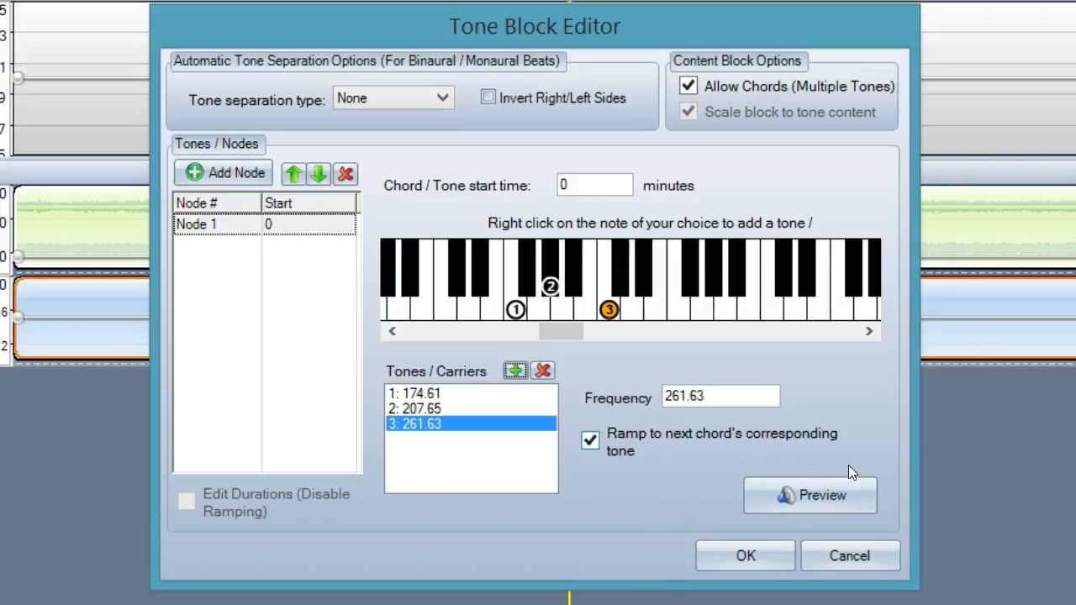
{"action": "left_click", "coordinate": [821, 495]}
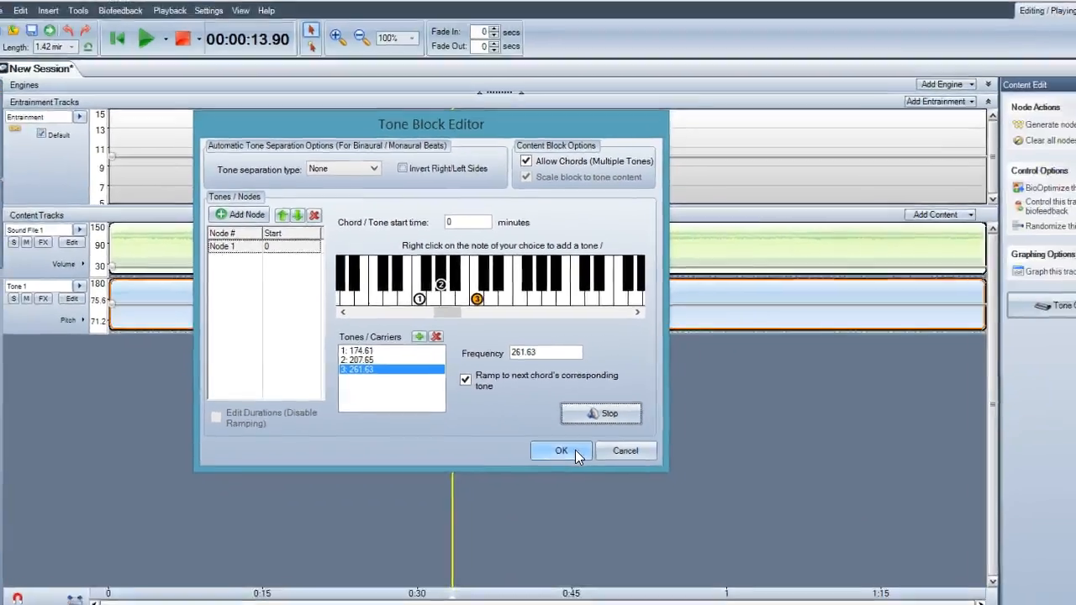
{"action": "left_click", "coordinate": [731, 535]}
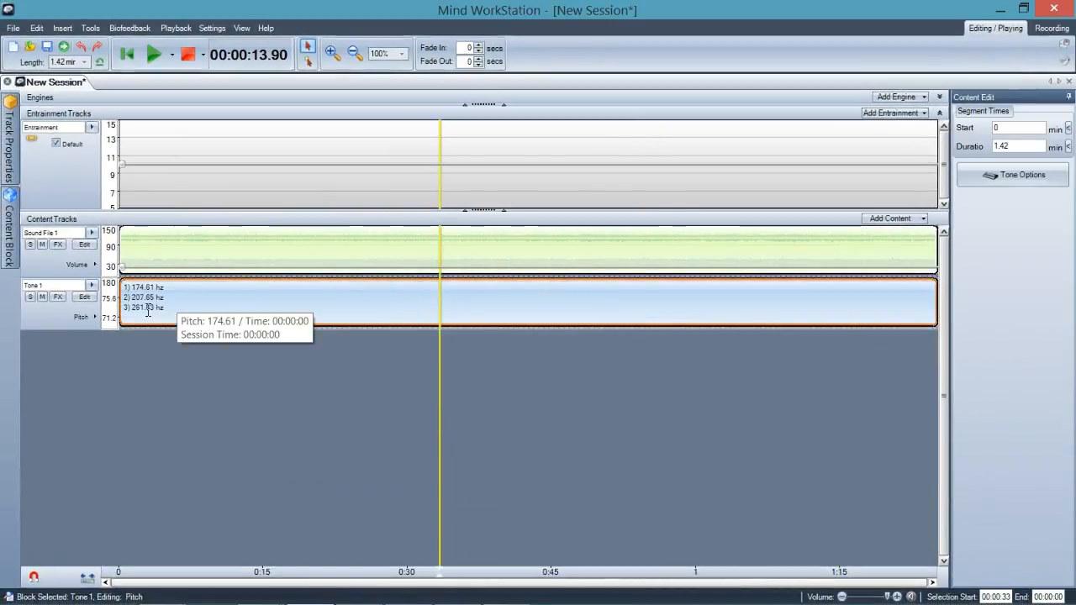
Open the Tone 1 track for editing and set its amplitude entrainment Intensity to 50 from the start.
{"action": "left_click", "coordinate": [87, 298]}
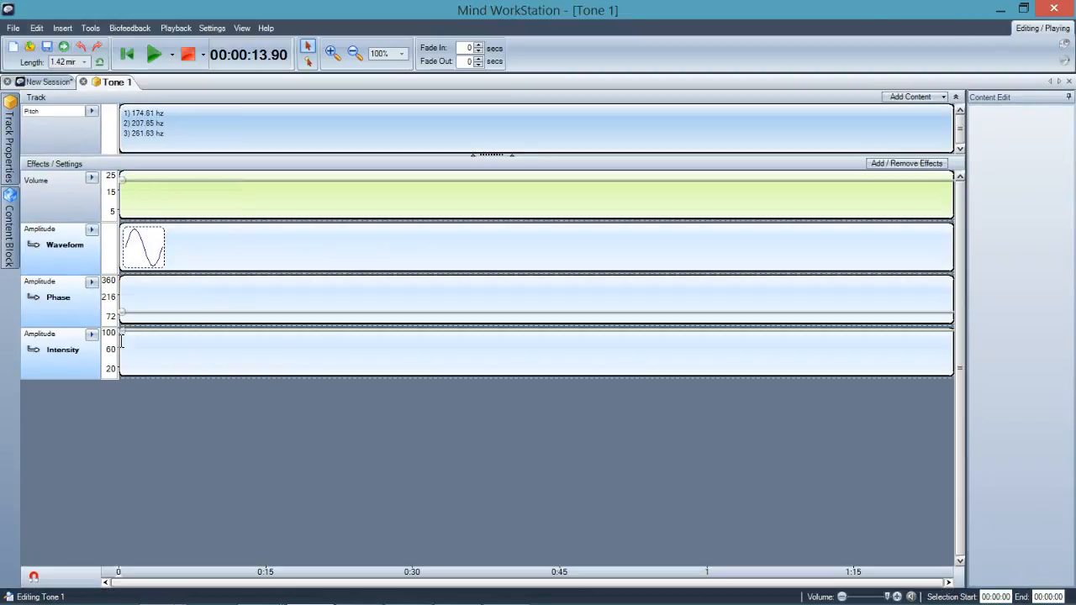
{"action": "left_click_drag", "start_coordinate": [121, 336], "coordinate": [121, 353]}
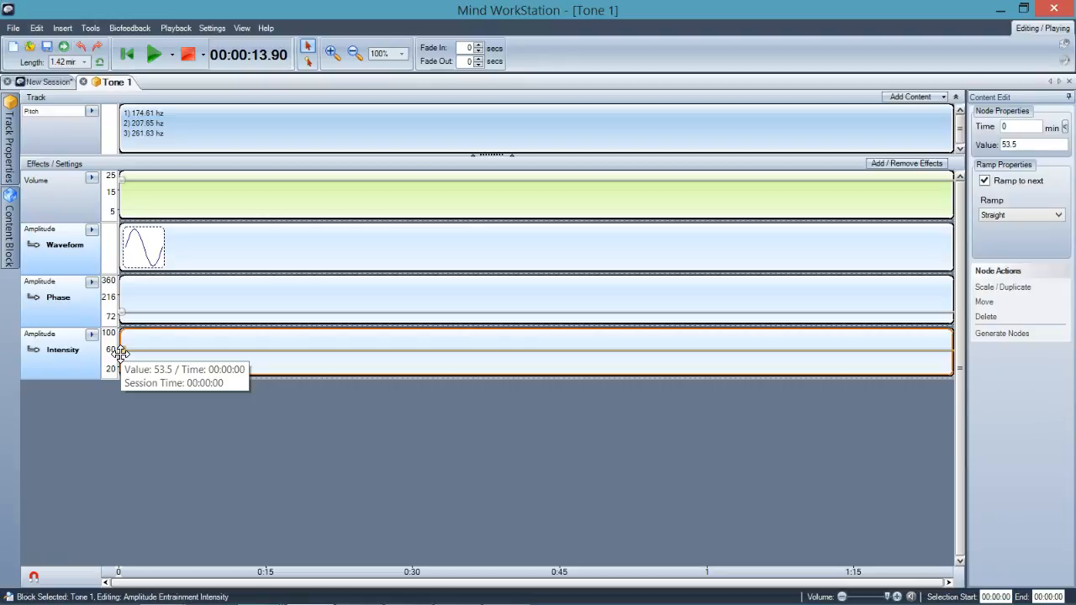
{"action": "left_click", "coordinate": [1022, 146]}
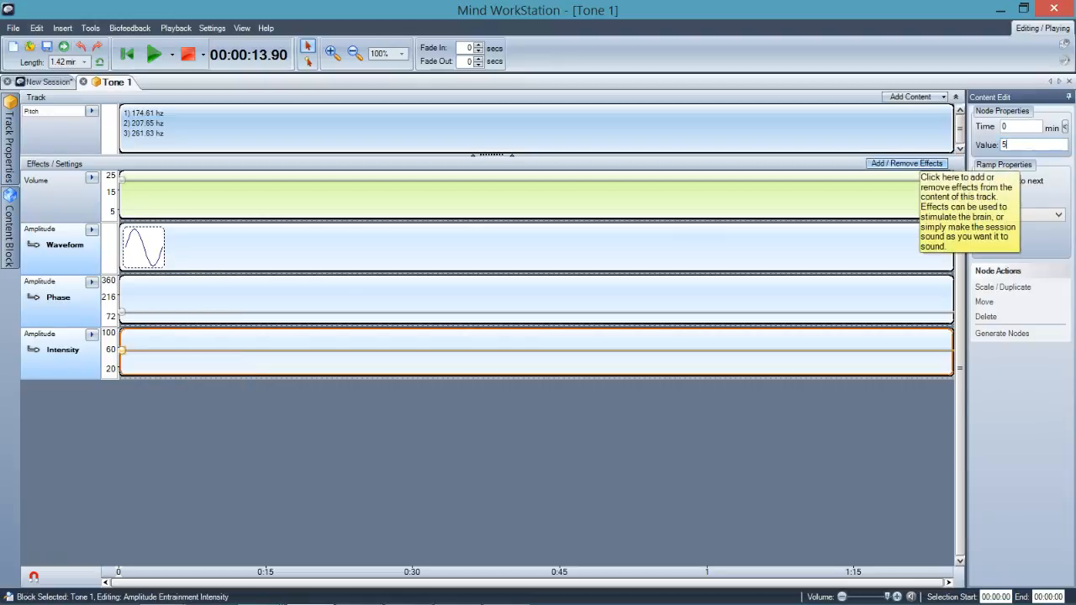
{"action": "left_click", "coordinate": [1011, 128]}
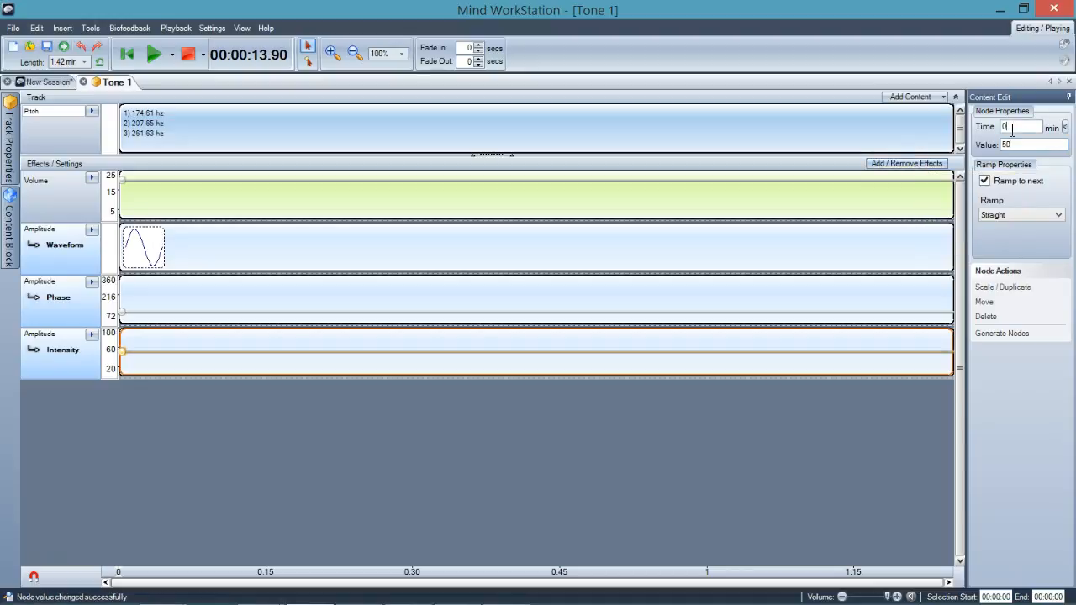
Play the session from its main view and raise Sound File 1's volume to 28.75 from the start of the track.
{"action": "left_click", "coordinate": [37, 83]}
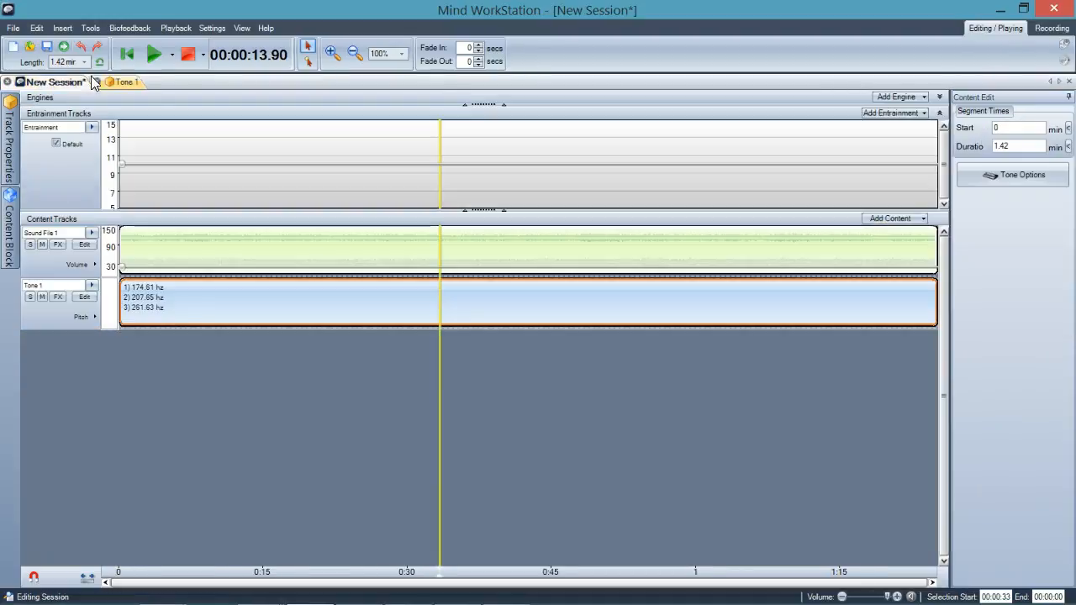
{"action": "left_click", "coordinate": [152, 55]}
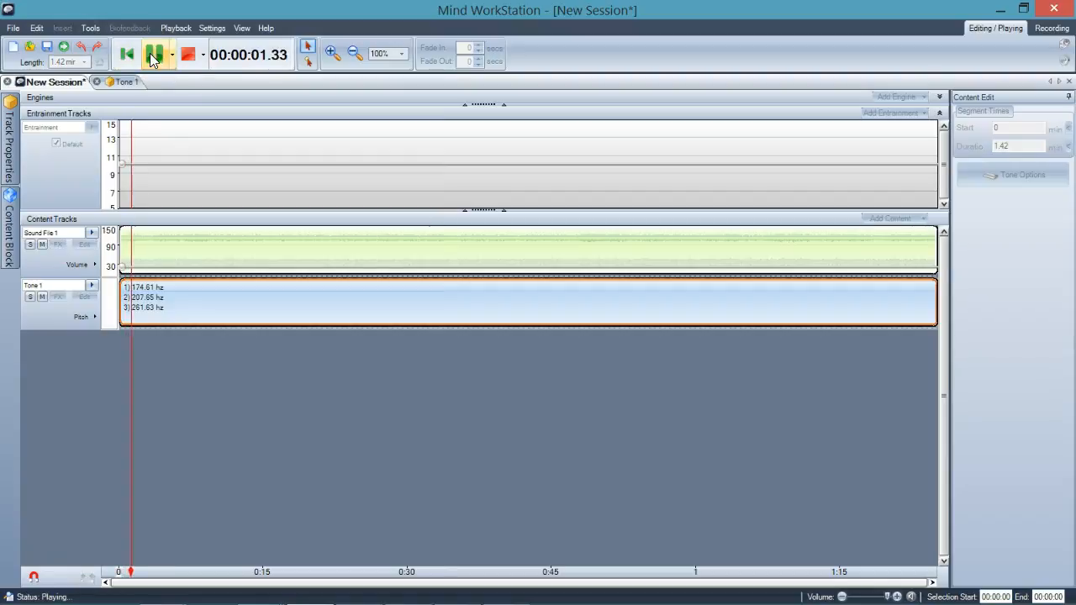
{"action": "left_click", "coordinate": [120, 267]}
{"action": "left_click", "coordinate": [119, 267]}
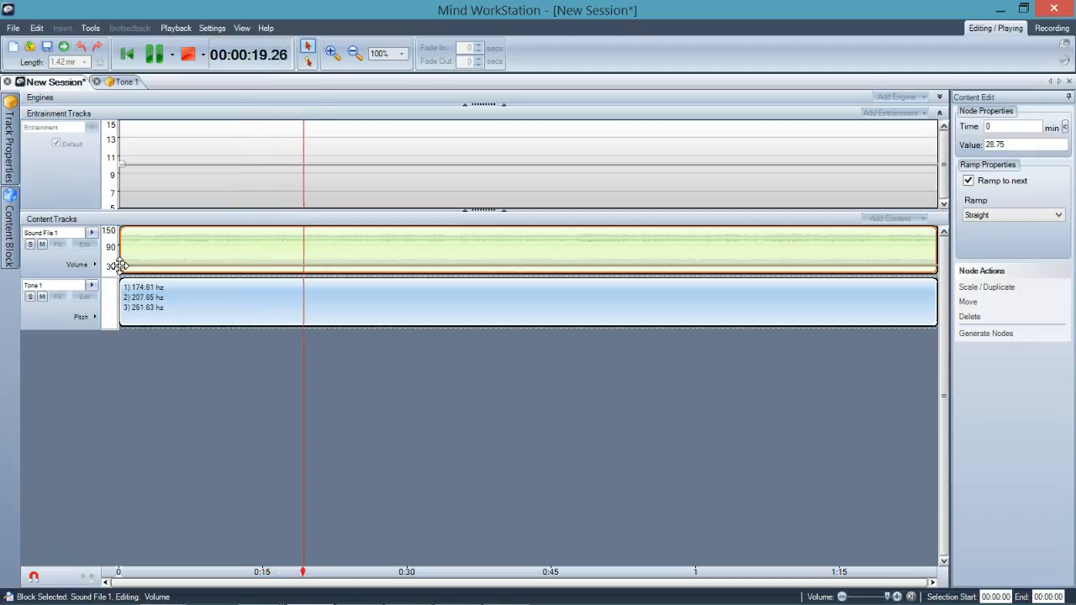
Stop the playback and replay the session for about 15 seconds to check the balance between Sound File 1 and Tone 1.
{"action": "left_click", "coordinate": [187, 55]}
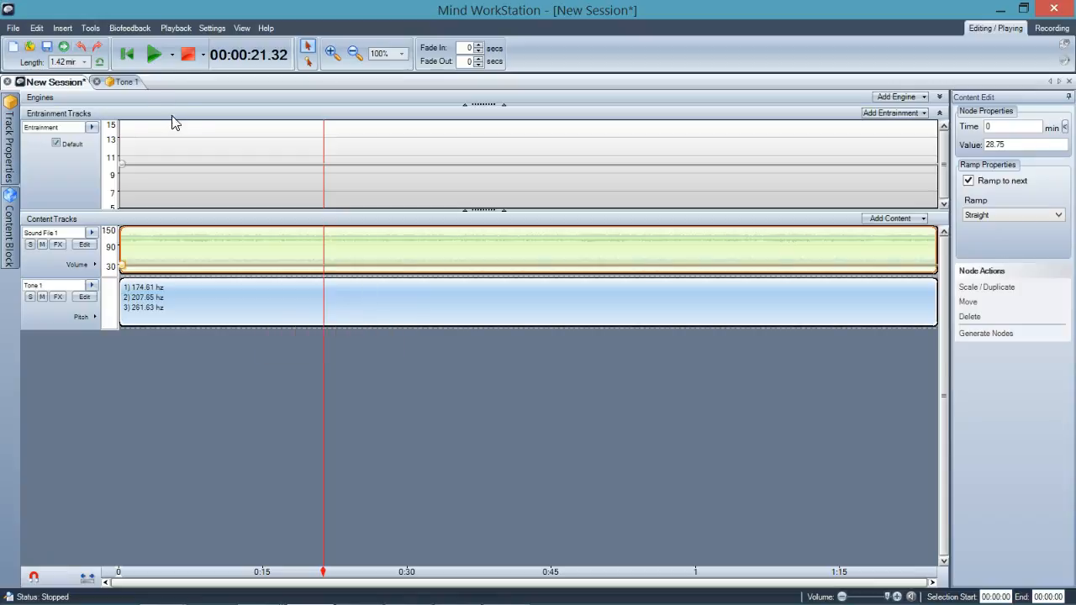
{"action": "left_click", "coordinate": [153, 60]}
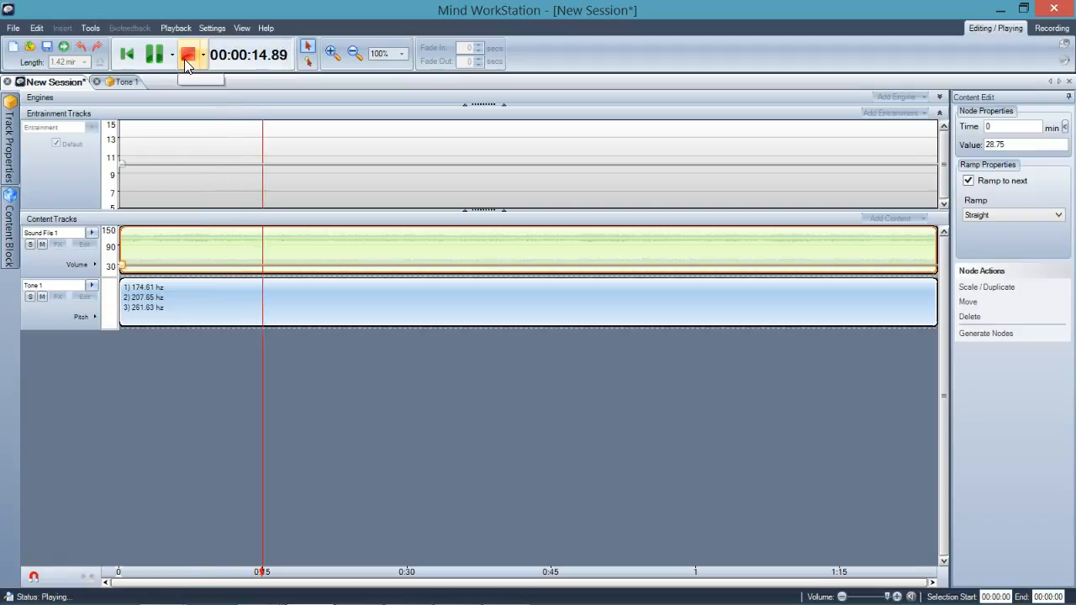
{"action": "left_click", "coordinate": [185, 61]}
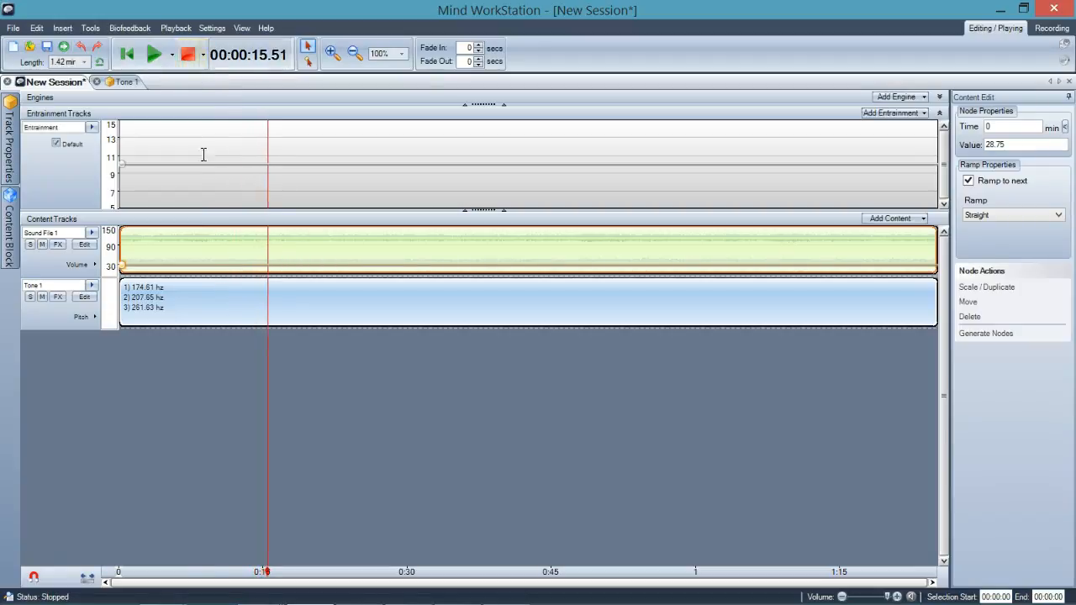
Switch Sound File 1's track display from Volume to Sound and select its sound block.
{"action": "left_click", "coordinate": [195, 259]}
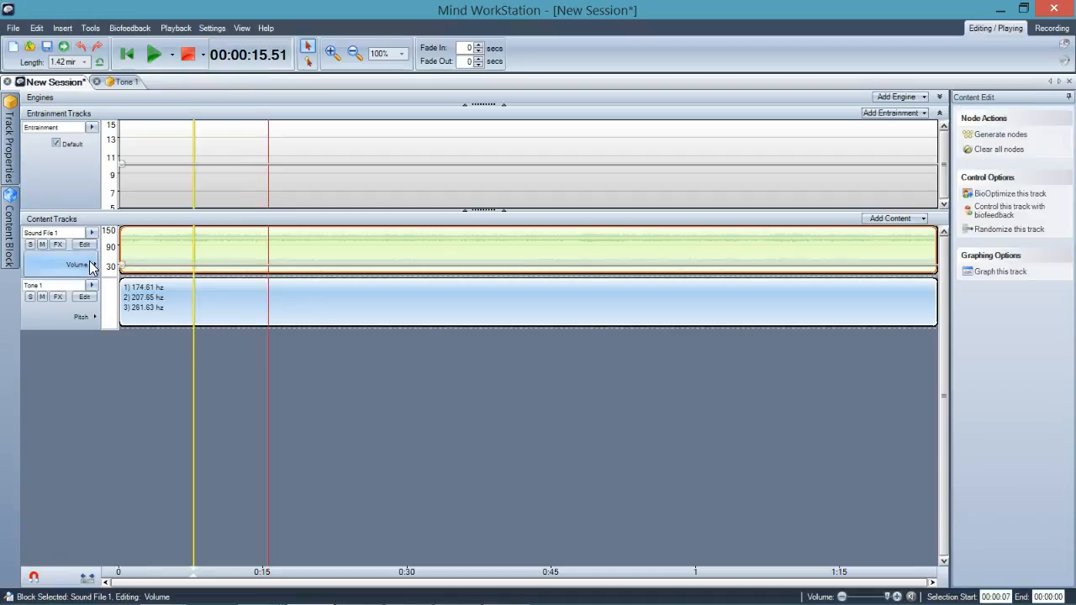
{"action": "left_click", "coordinate": [93, 264]}
{"action": "left_click", "coordinate": [61, 271]}
{"action": "left_click", "coordinate": [179, 252]}
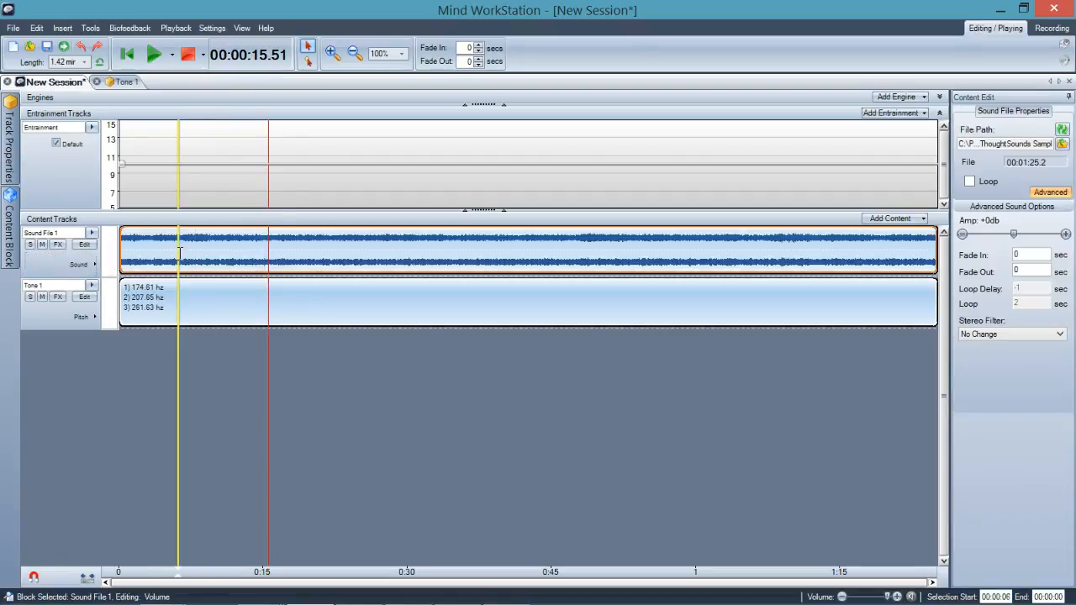
Listen to the session mix for about 13 seconds, stop playback, and select the Tone 1 block.
{"action": "left_click", "coordinate": [154, 57]}
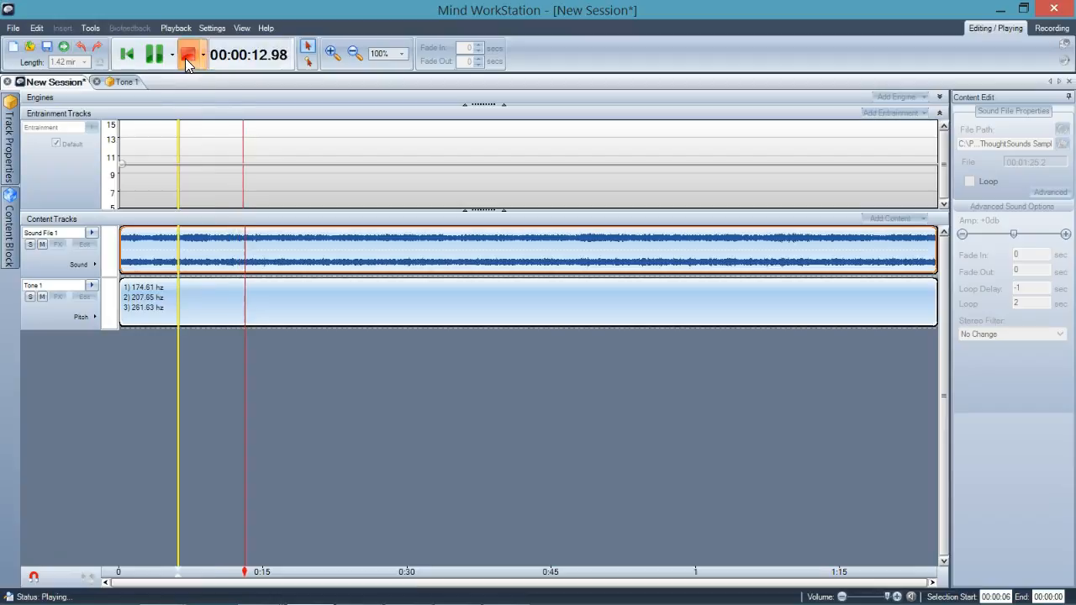
{"action": "left_click", "coordinate": [187, 59]}
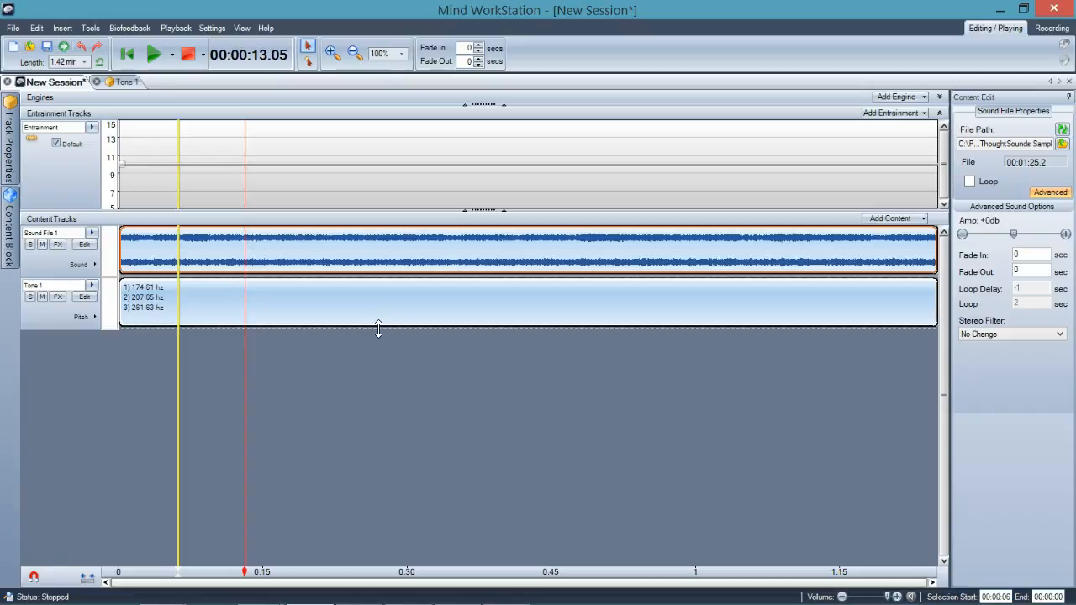
{"action": "left_click", "coordinate": [384, 316]}
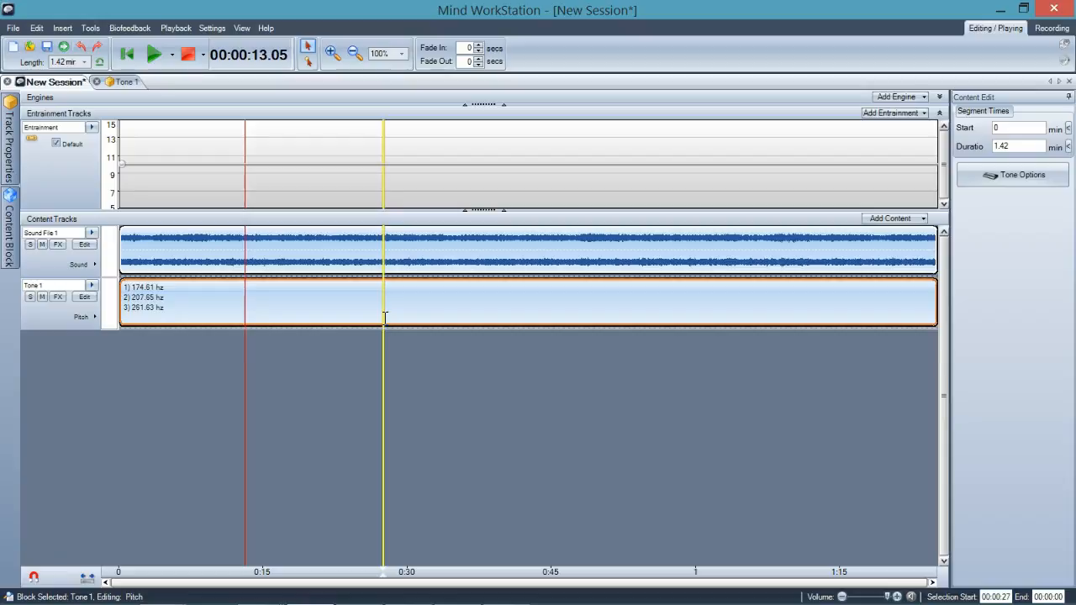
{"action": "left_click", "coordinate": [347, 312]}
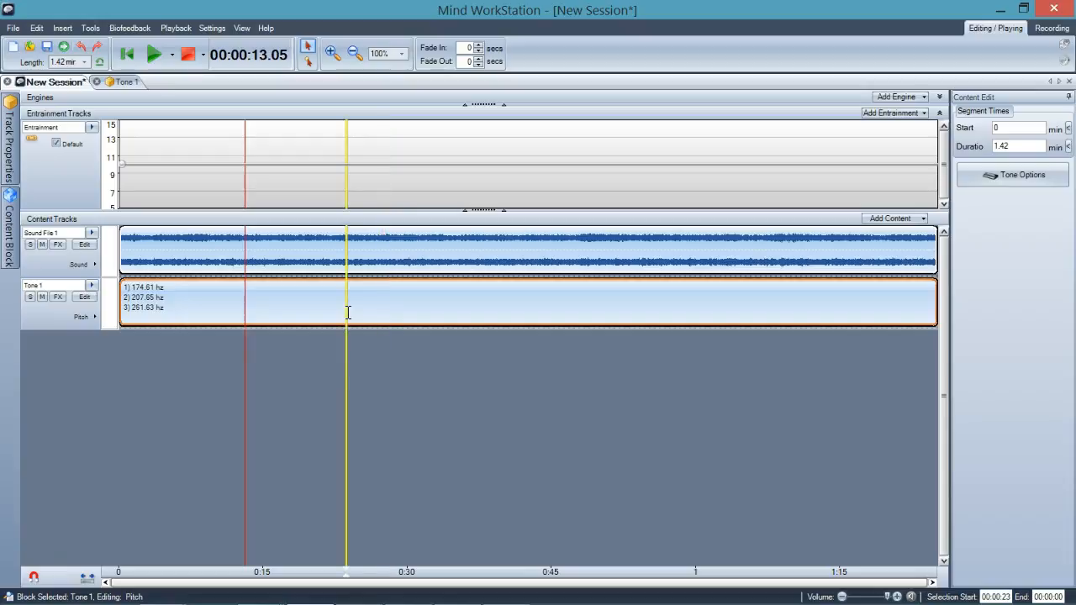